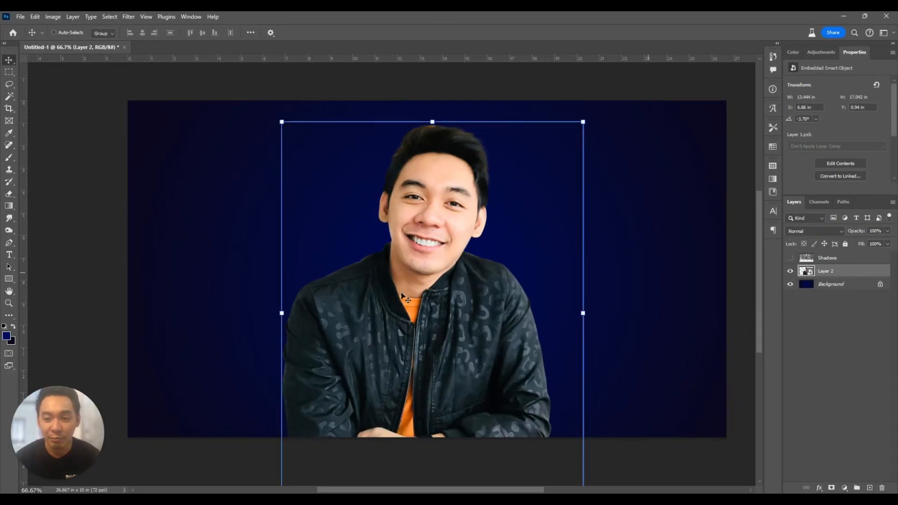
# Shift the portrait slightly left, and darken it with a clipped Curves adjustment whose white point is lowered to about half output.
pyautogui.moveTo(401, 294)
pyautogui.mouseDown()
pyautogui.moveTo(402, 312)
pyautogui.moveTo(461, 275)
pyautogui.moveTo(406, 291)
pyautogui.moveTo(414, 288)
pyautogui.mouseUp()
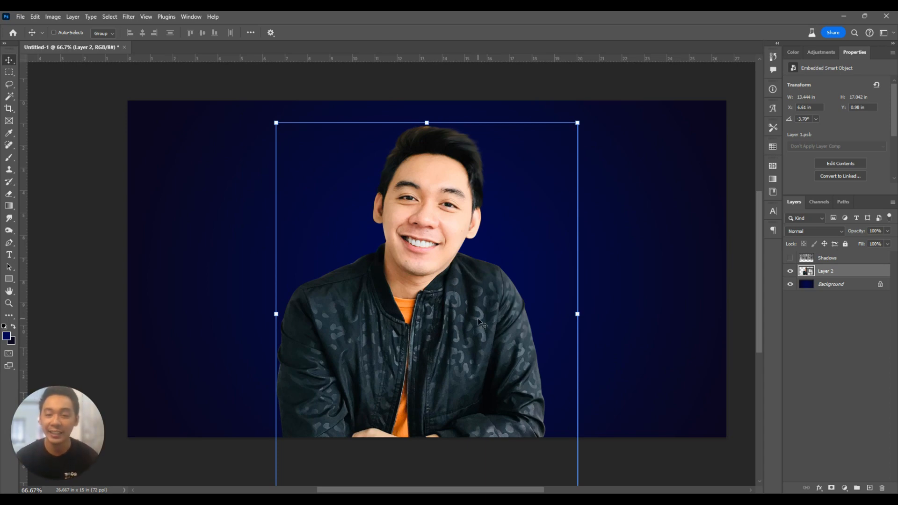
pyautogui.click(844, 487)
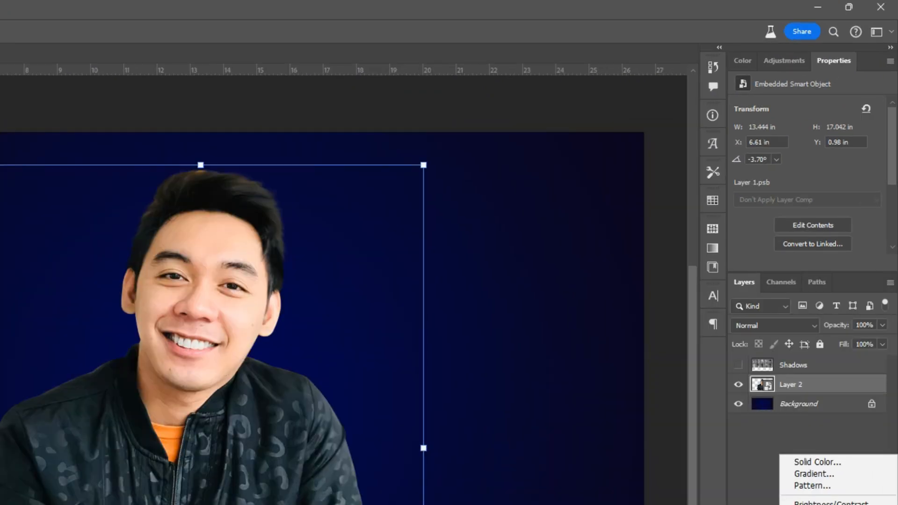
pyautogui.click(813, 504)
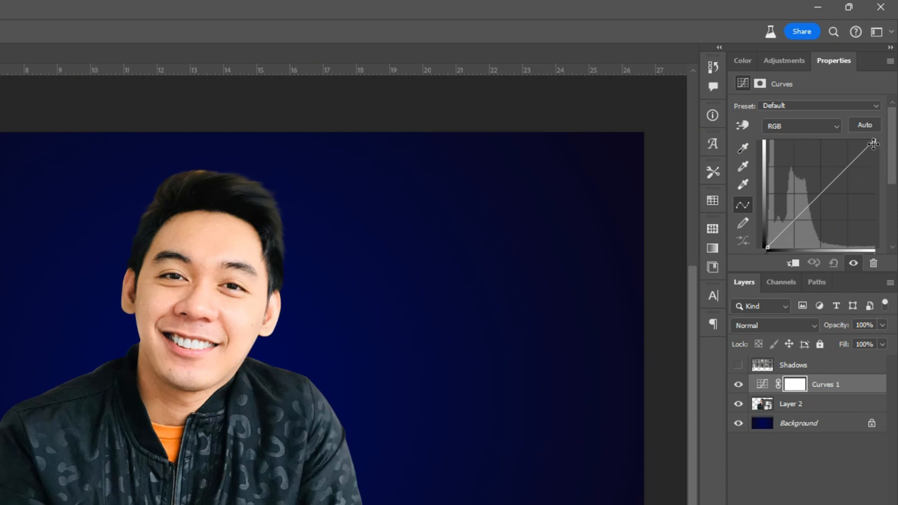
pyautogui.moveTo(873, 144); pyautogui.dragTo(894, 196)
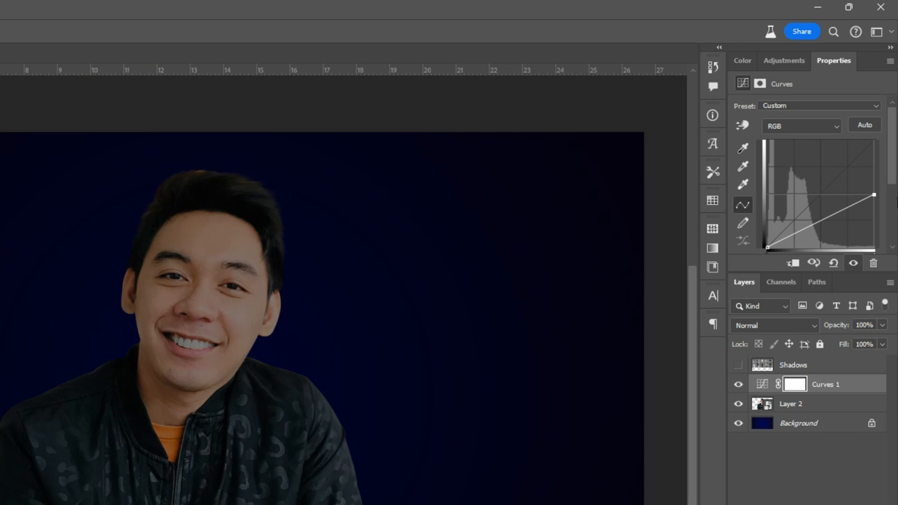
pyautogui.keyDown('alt'); pyautogui.click(824, 388); pyautogui.keyUp('alt')
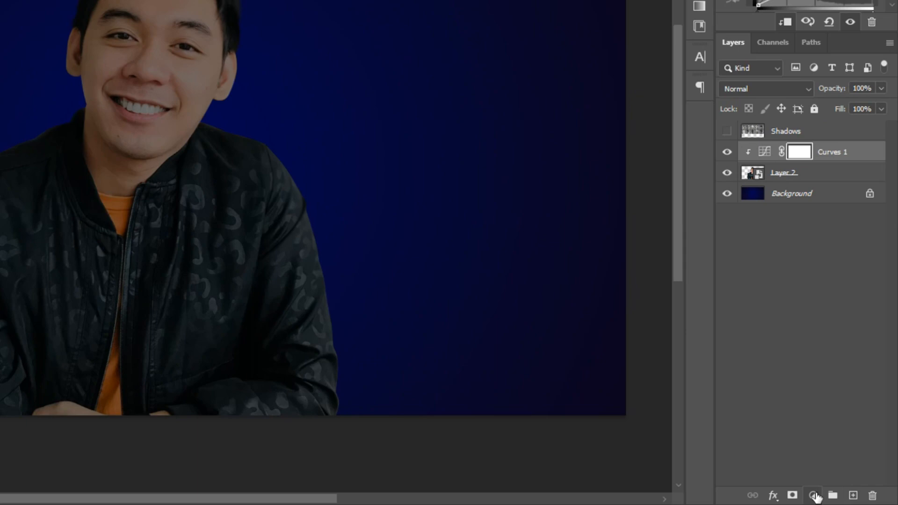
# Add a Color Balance adjustment above Curves 1 with midtones at Cyan/Red -22, Magenta/Green -8 and Yellow/Blue +39.
pyautogui.click(844, 487)
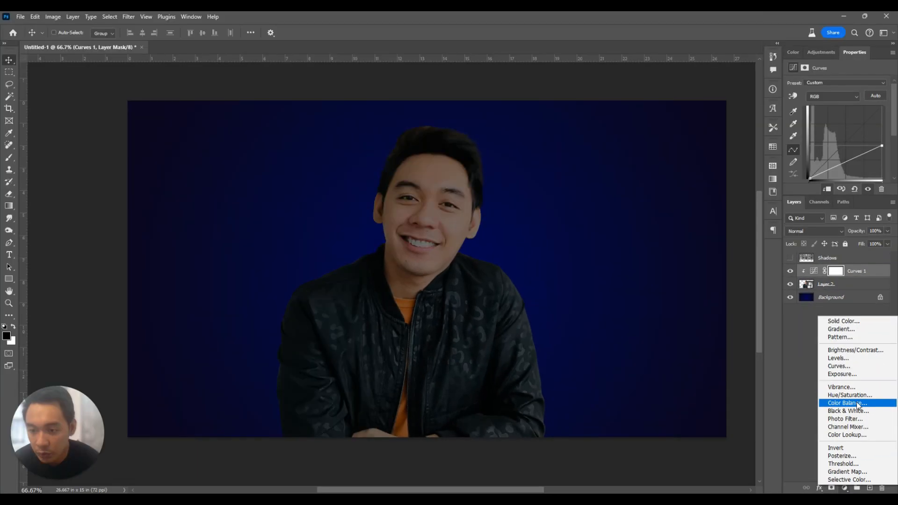
pyautogui.click(817, 361)
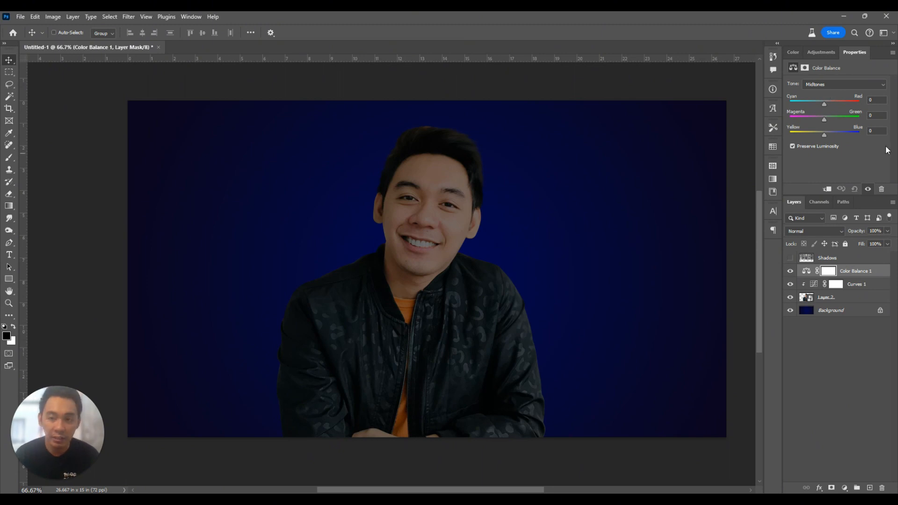
pyautogui.click(825, 134)
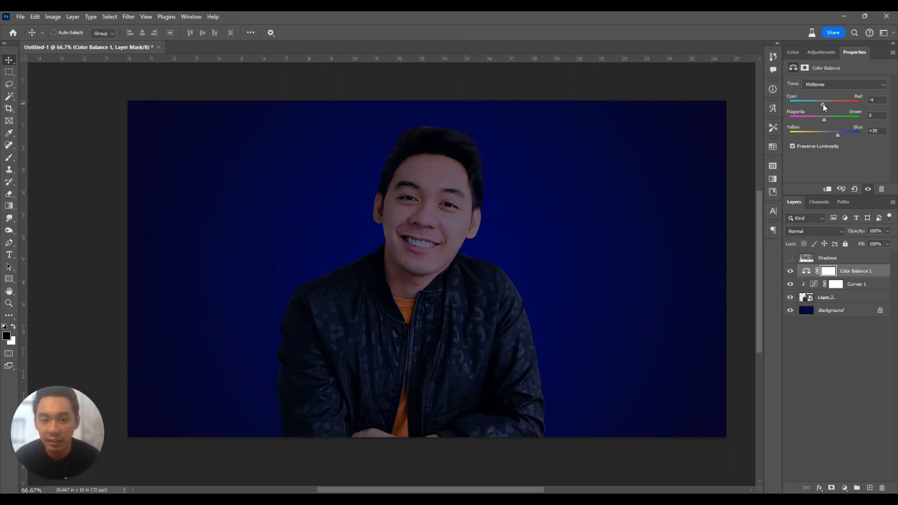
pyautogui.moveTo(824, 103); pyautogui.dragTo(817, 105)
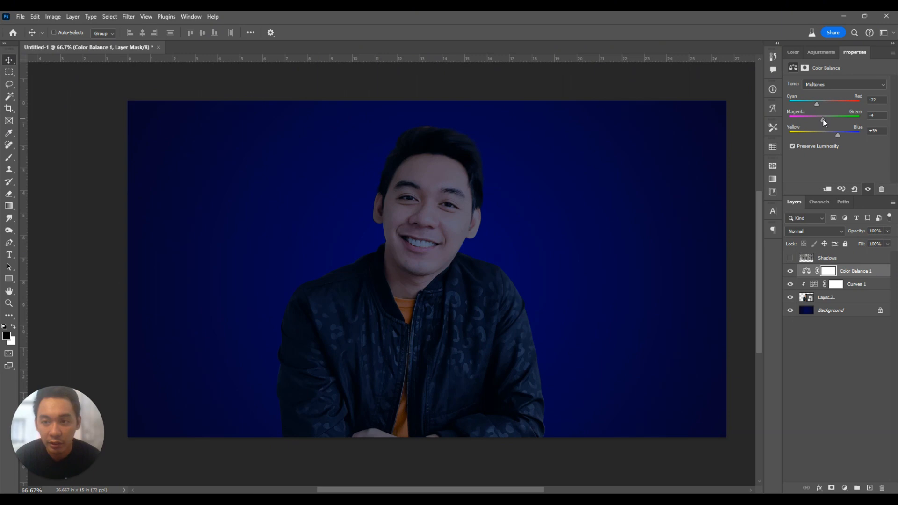
pyautogui.moveTo(823, 119); pyautogui.dragTo(821, 119)
# Shift the Color Balance shadows toward blue by about +14 and slightly toward cyan, and clip the adjustment to the portrait.
pyautogui.click(852, 85)
pyautogui.click(842, 91)
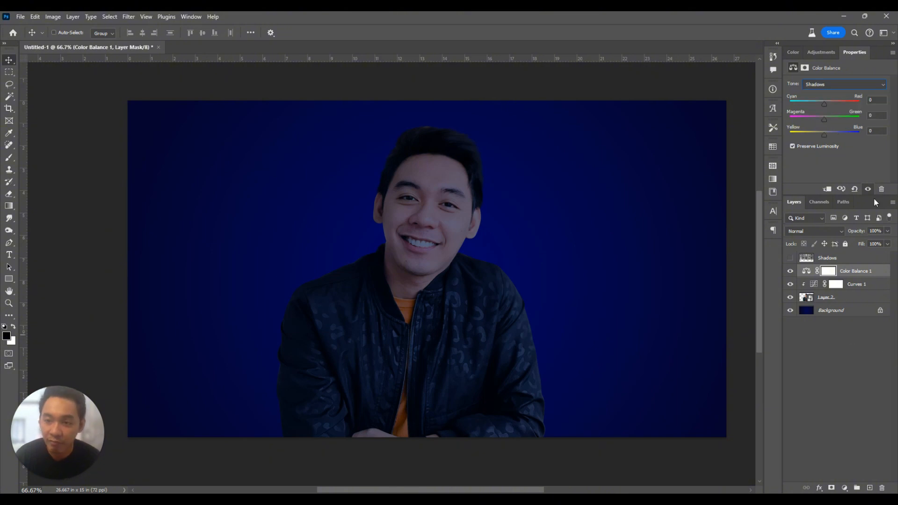
pyautogui.moveTo(827, 136); pyautogui.dragTo(832, 135)
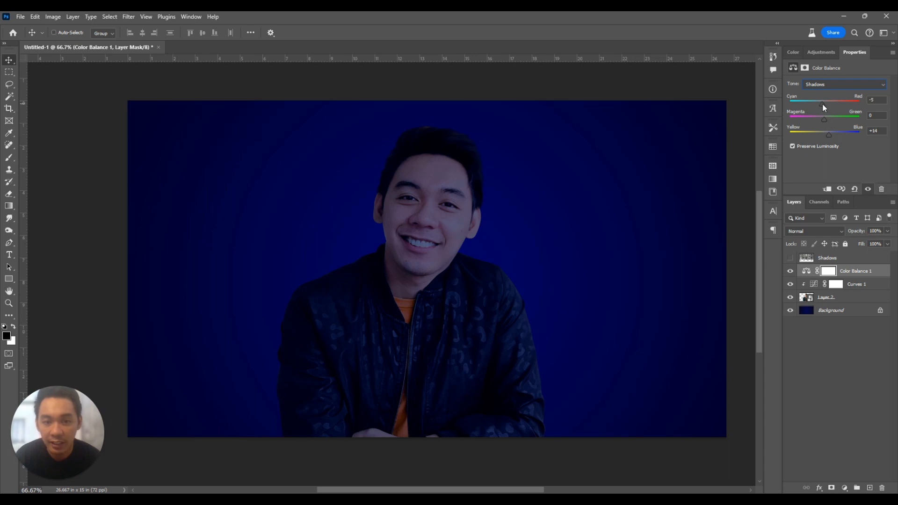
pyautogui.keyDown('alt'); pyautogui.click(878, 274); pyautogui.keyUp('alt')
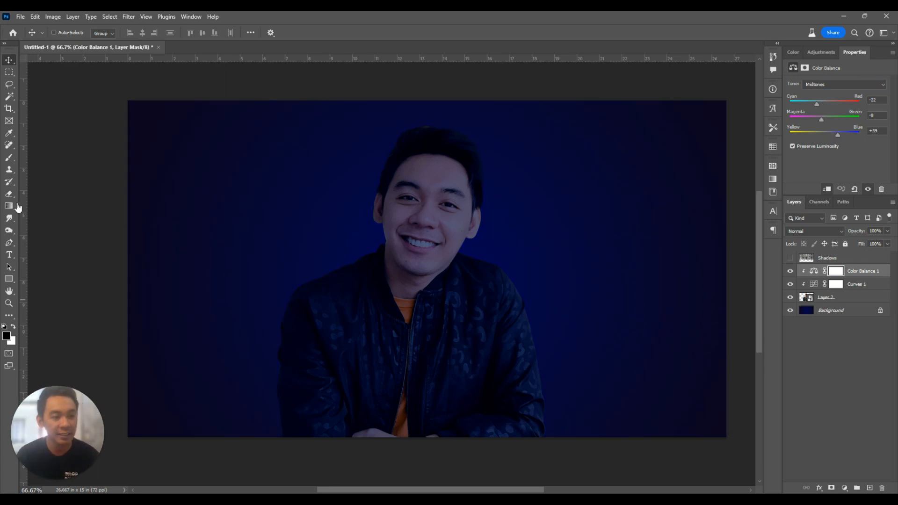
# Add a Solid Color fill layer above Color Balance 1 in bright orange, about #ef7419.
pyautogui.click(838, 488)
pyautogui.click(841, 322)
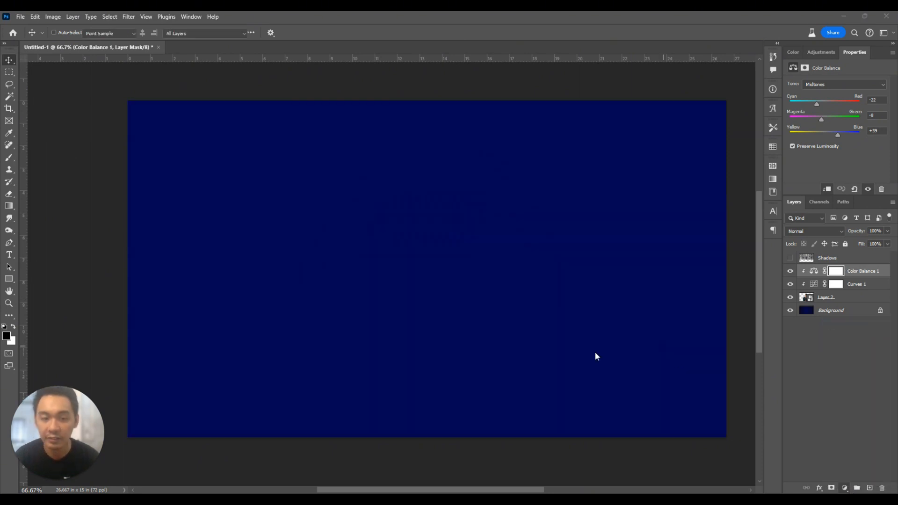
pyautogui.click(778, 387)
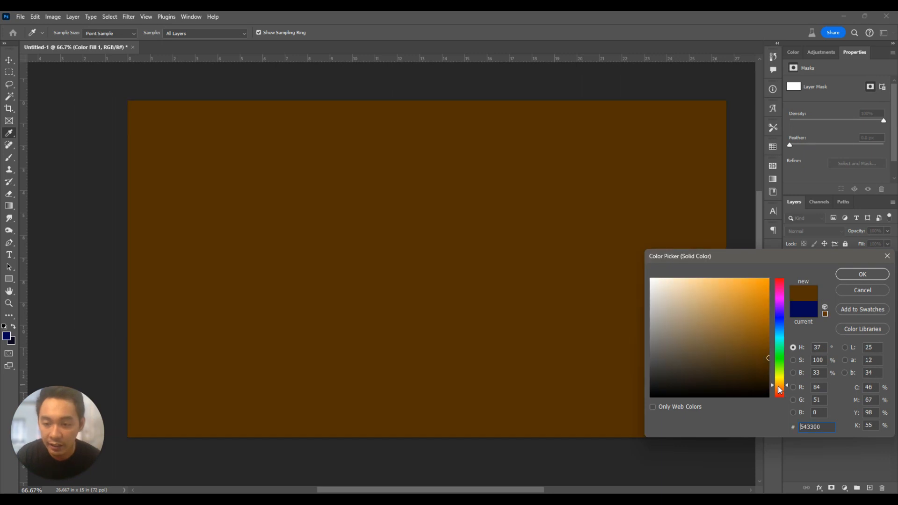
pyautogui.moveTo(778, 386); pyautogui.dragTo(779, 388)
pyautogui.moveTo(758, 281); pyautogui.dragTo(770, 272)
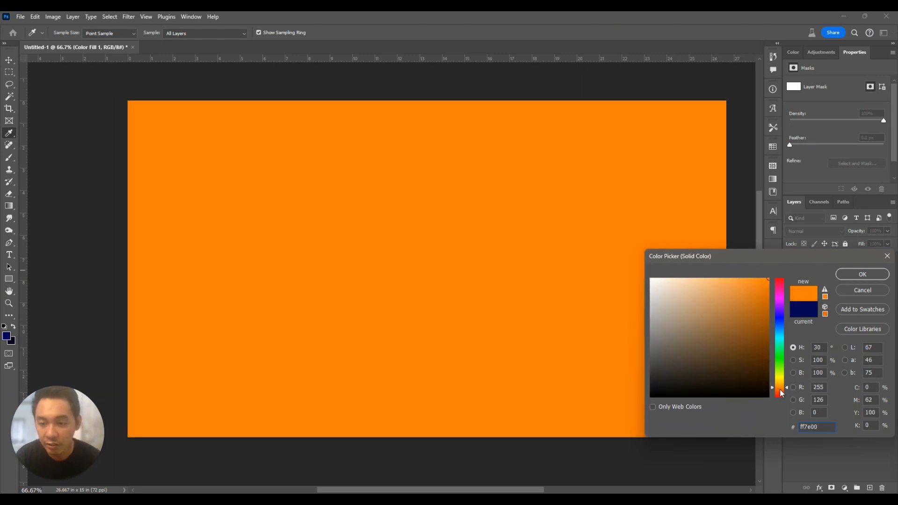
pyautogui.click(780, 389)
pyautogui.moveTo(753, 317); pyautogui.dragTo(758, 285)
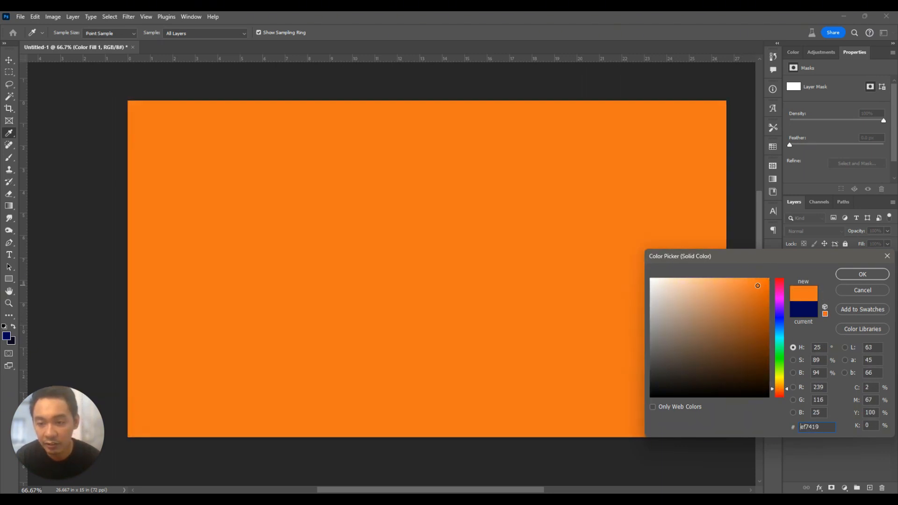
pyautogui.click(862, 275)
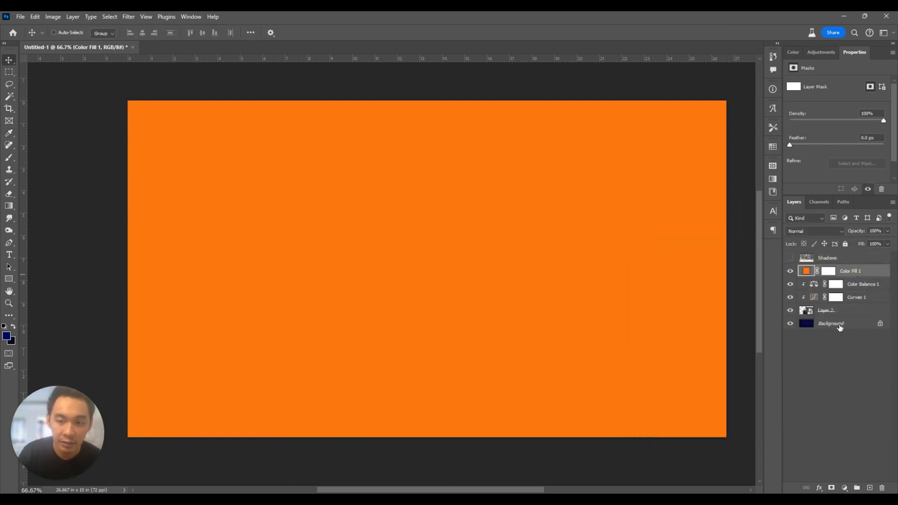
# Invert the orange fill's layer mask to black and ready the Brush tool with white as the foreground color.
pyautogui.click(835, 272)
pyautogui.hotkey('ctrl', 'i')
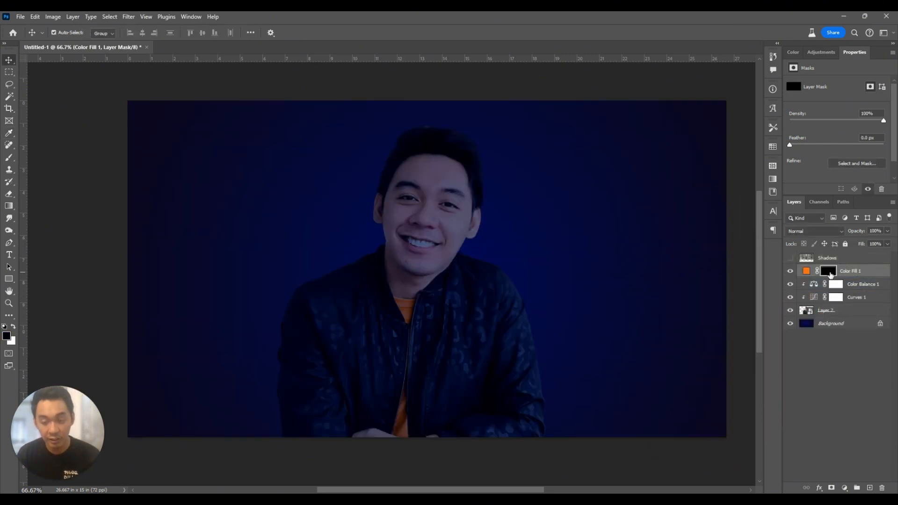
pyautogui.moveTo(356, 284)
pyautogui.mouseDown()
pyautogui.moveTo(325, 253)
pyautogui.moveTo(377, 290)
pyautogui.mouseUp()
pyautogui.scroll(-2, 325, 252)
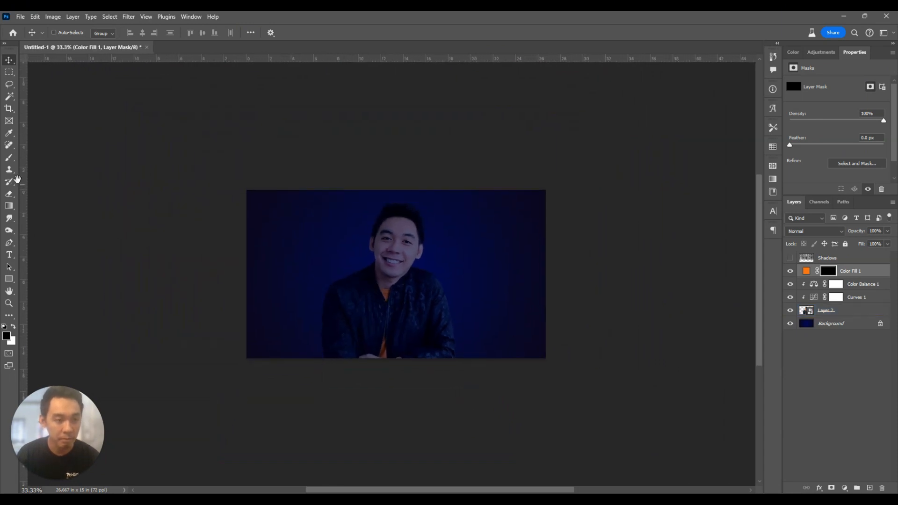
pyautogui.press('b')
pyautogui.press('x')
pyautogui.click(547, 270)
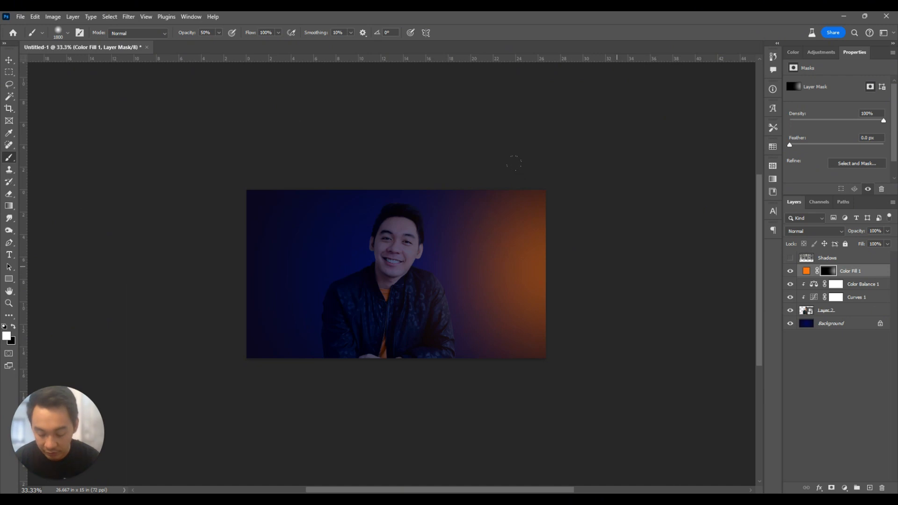
pyautogui.click(503, 205)
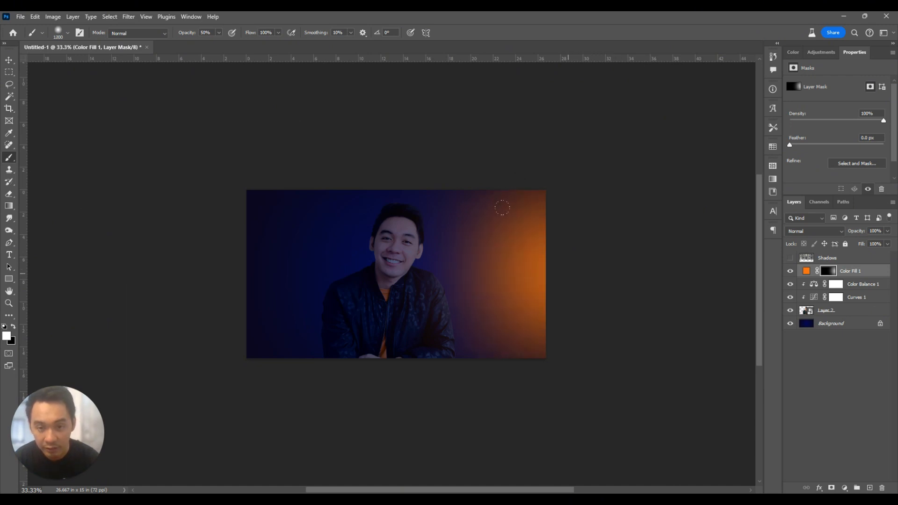
pyautogui.hotkey('ctrl', 'z')
pyautogui.hotkey('ctrl', 'z')
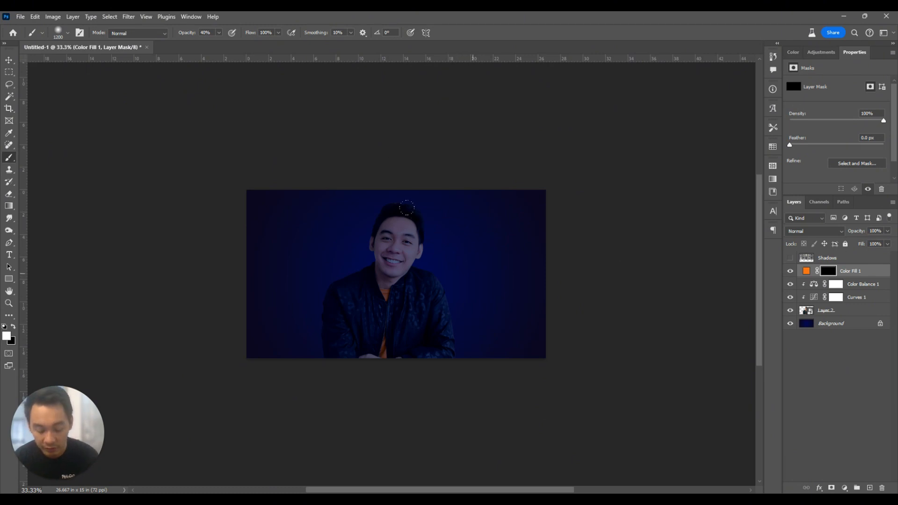
# Paint a large soft orange glow on the right side of the fill's mask with a white 1700 px brush at 40% opacity.
pyautogui.click(522, 269)
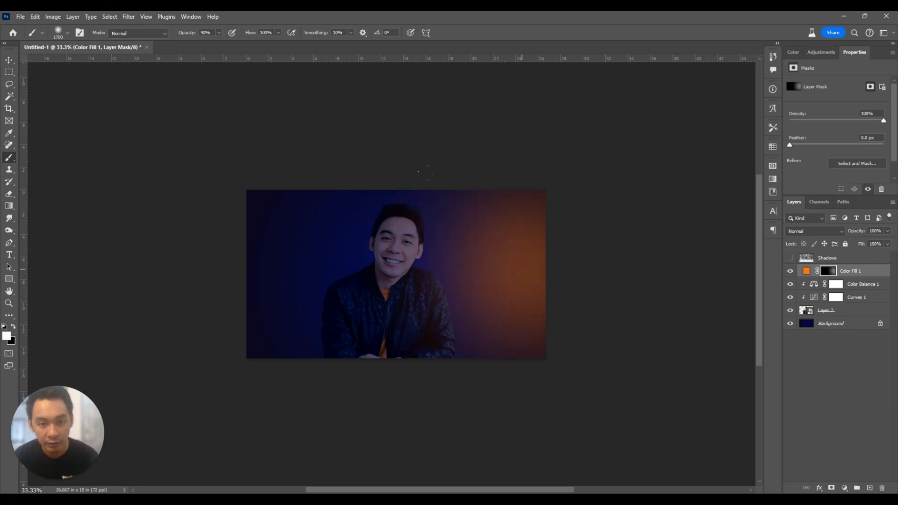
pyautogui.scroll(1, 464, 262)
pyautogui.hotkey('ctrl', 't')
pyautogui.moveTo(252, 150); pyautogui.dragTo(230, 128)
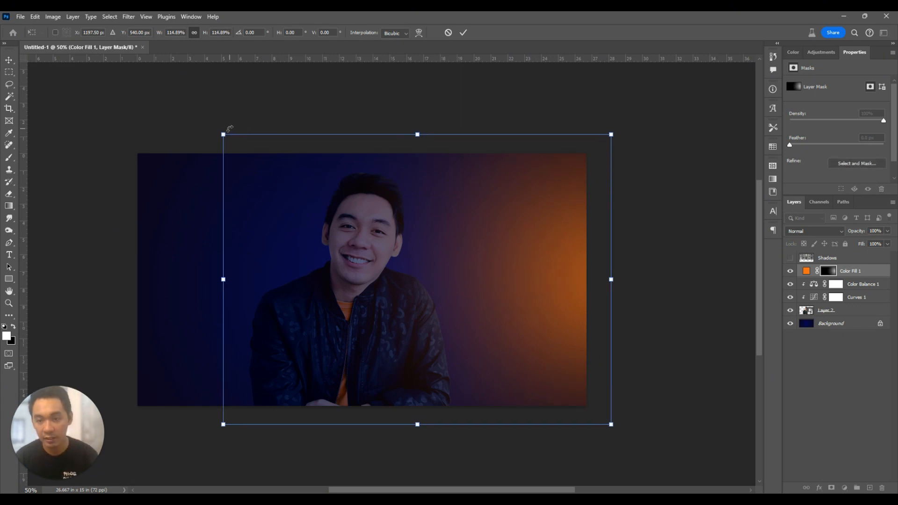
pyautogui.press('Escape')
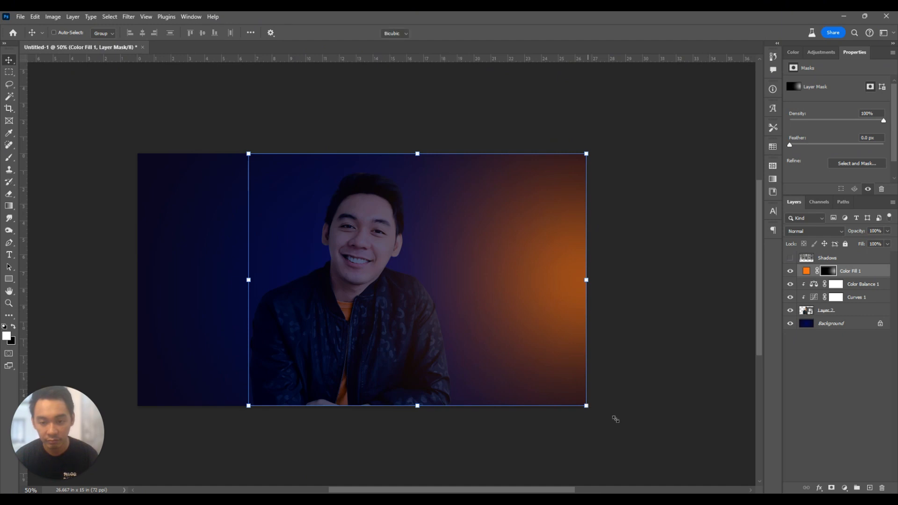
# Enlarge the orange glow past the canvas edges and shift it left, and move the portrait in Layer 2 slightly right.
pyautogui.moveTo(616, 419); pyautogui.dragTo(633, 437)
pyautogui.moveTo(515, 304); pyautogui.dragTo(497, 305)
pyautogui.press('Return')
pyautogui.click(860, 313)
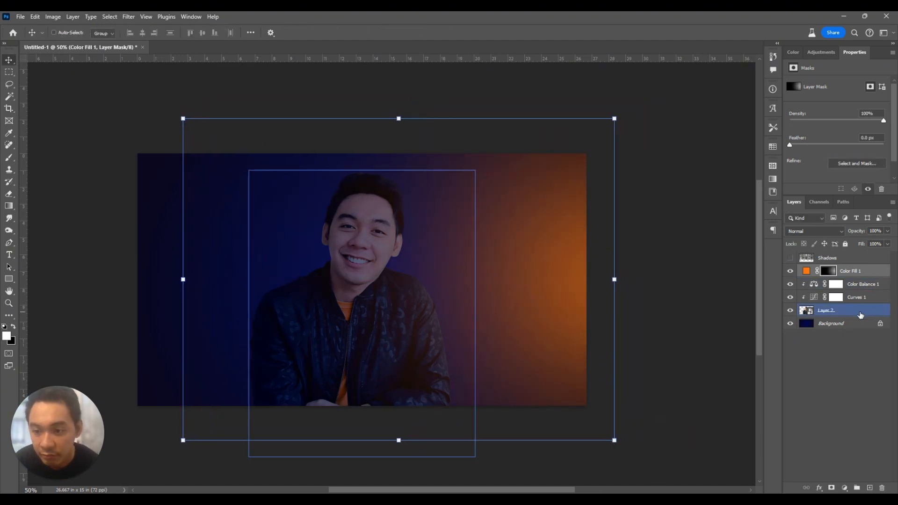
pyautogui.moveTo(386, 301); pyautogui.dragTo(396, 301)
# Set the orange fill layer's blend mode to Screen and scale the glow up to about 108%.
pyautogui.click(850, 271)
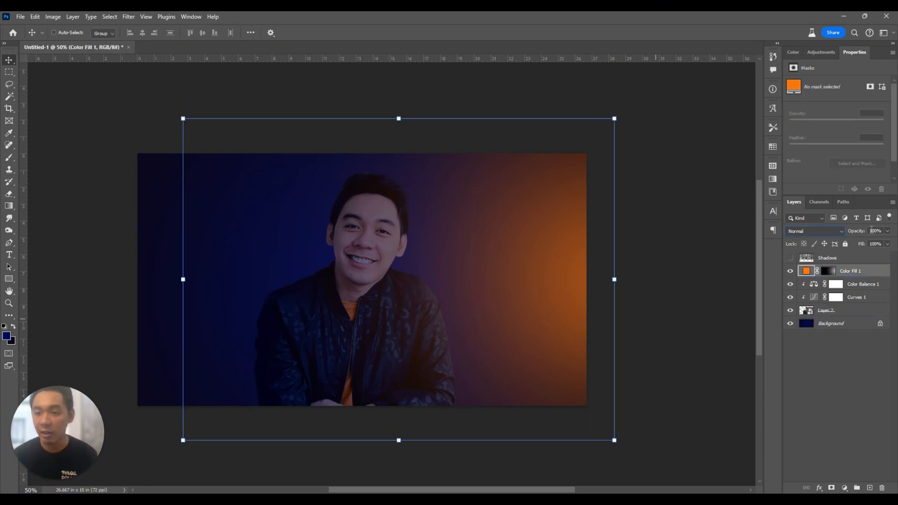
pyautogui.click(834, 232)
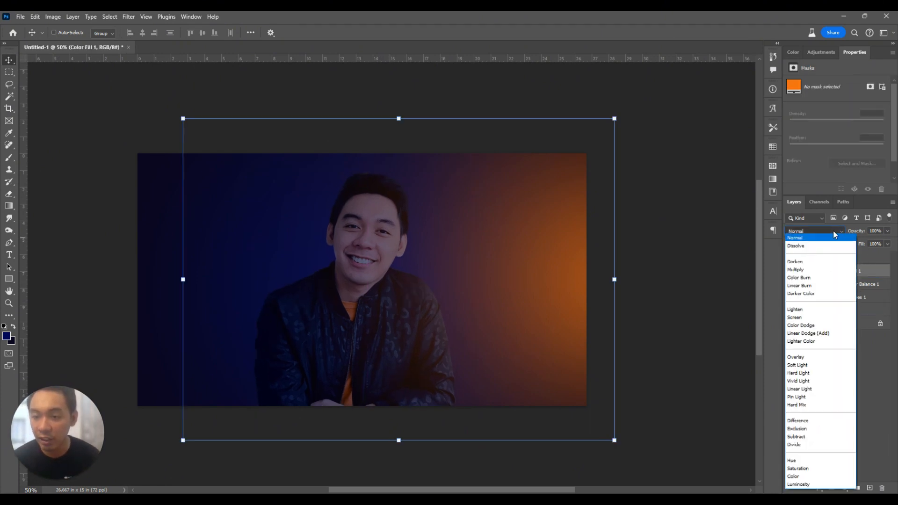
pyautogui.click(812, 318)
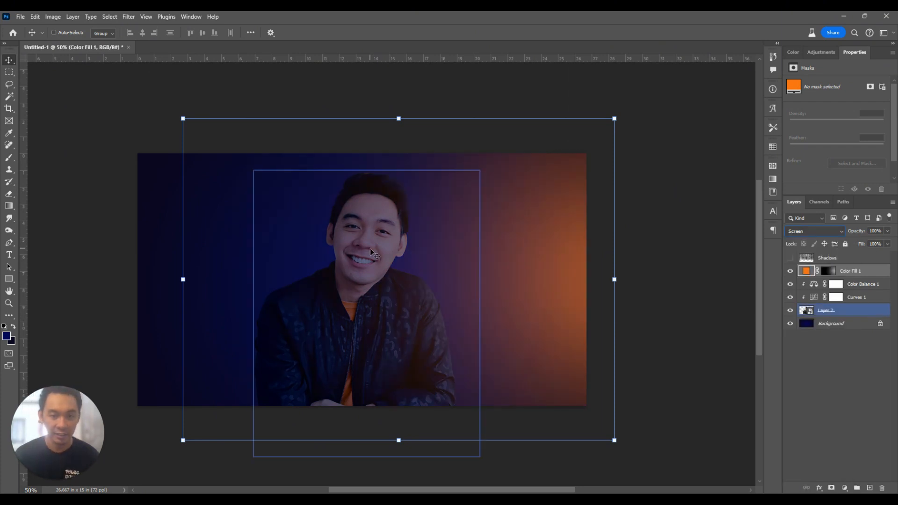
pyautogui.moveTo(184, 280); pyautogui.dragTo(151, 277)
pyautogui.moveTo(484, 265); pyautogui.dragTo(488, 266)
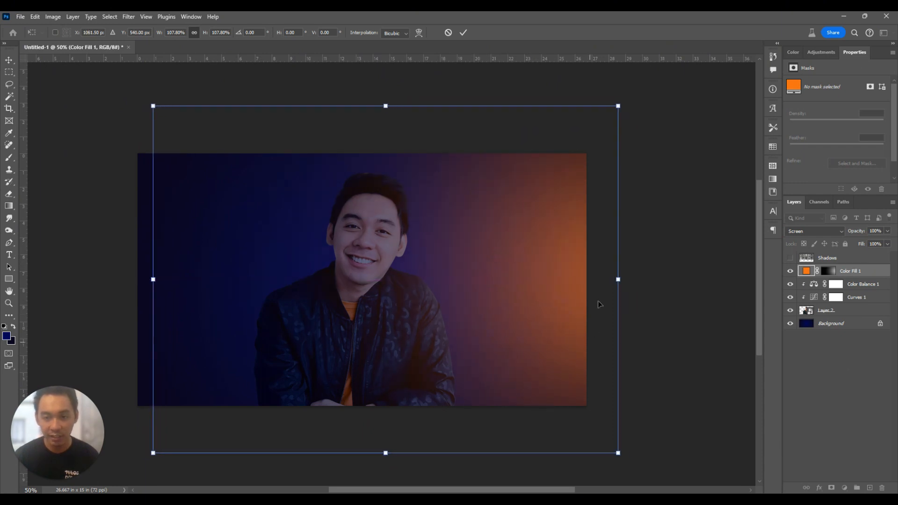
# Strengthen the orange glow at the canvas's right edge by painting its mask with a smaller white brush at 40% opacity.
pyautogui.click(827, 272)
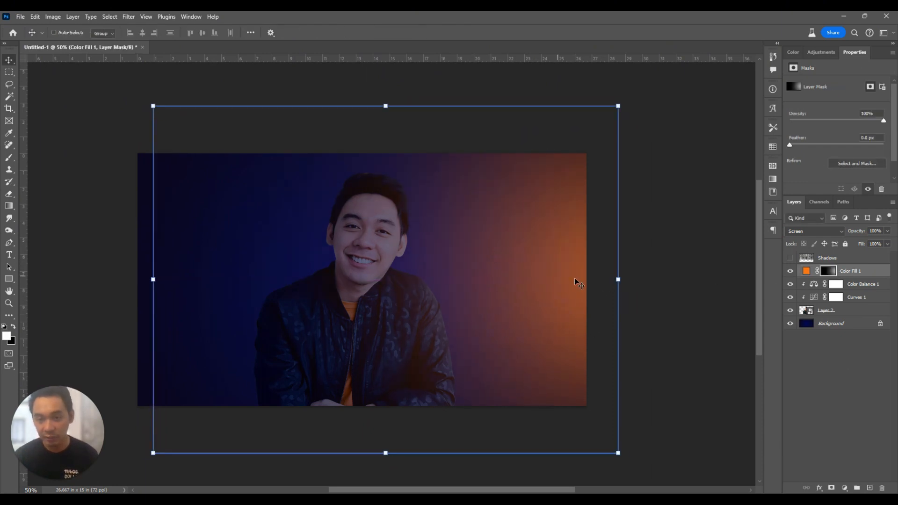
pyautogui.press('b')
pyautogui.press('d')
pyautogui.press('[')
pyautogui.press('[')
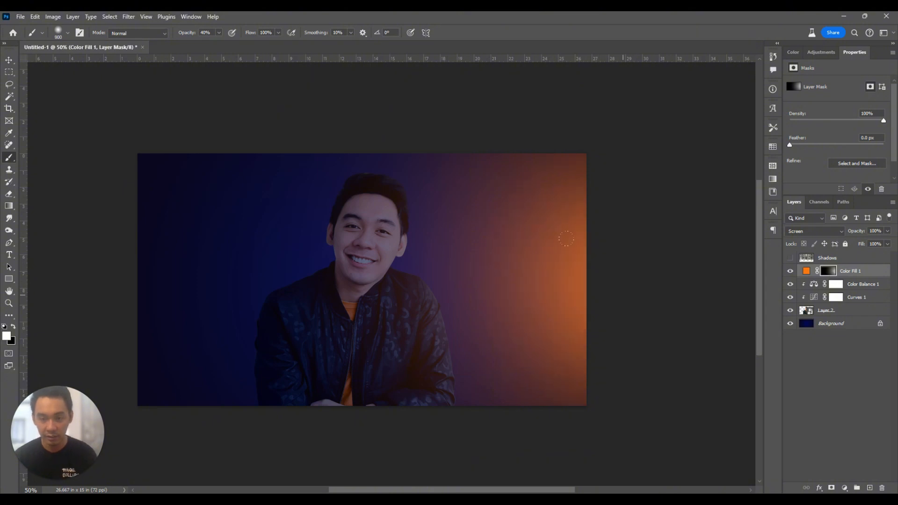
pyautogui.click(598, 290)
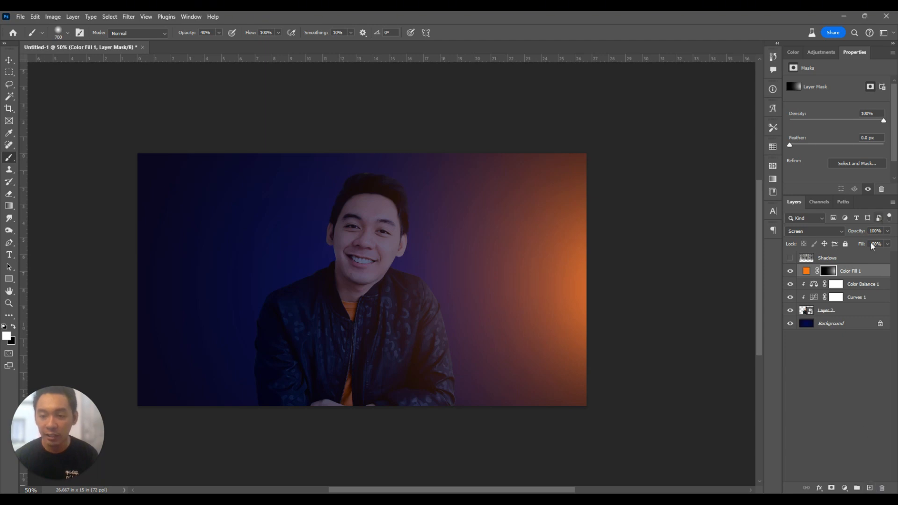
# Add a new Solid Color fill layer in a lighter orange, #f89021.
pyautogui.click(845, 488)
pyautogui.click(859, 323)
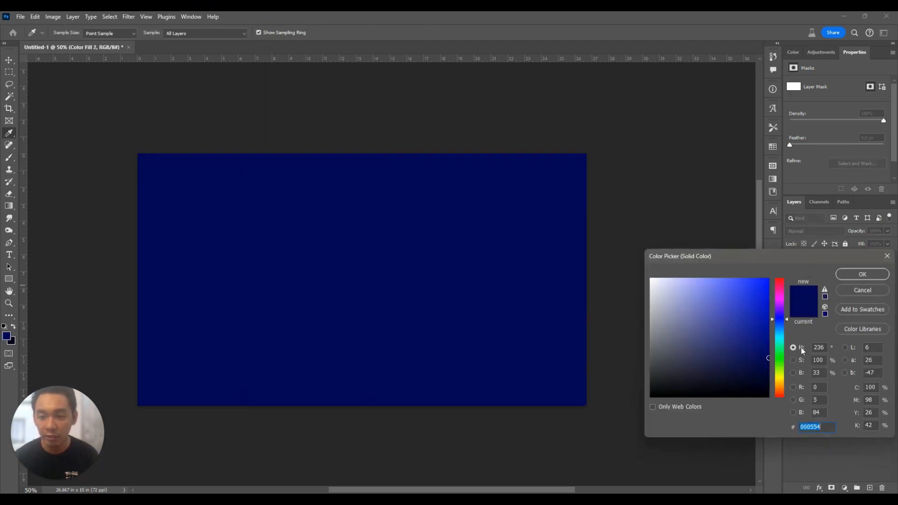
pyautogui.click(780, 381)
pyautogui.moveTo(710, 348); pyautogui.dragTo(786, 256)
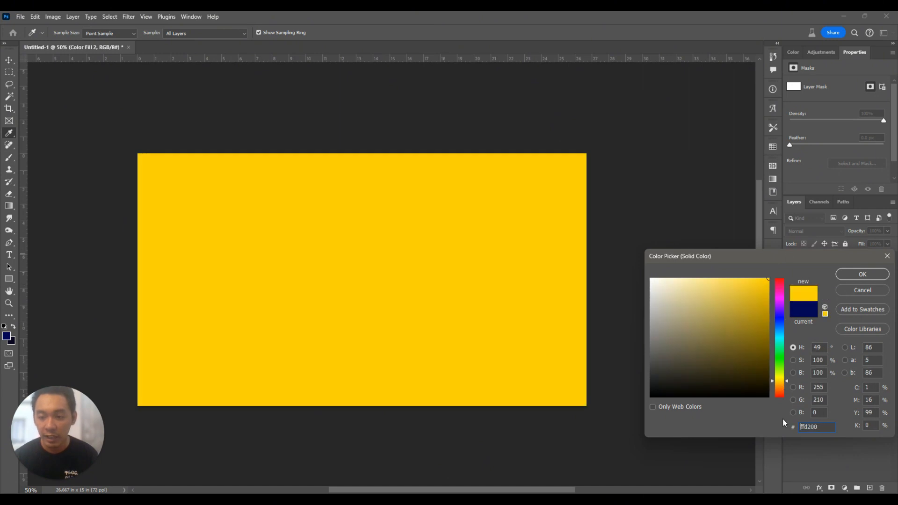
pyautogui.click(779, 386)
pyautogui.moveTo(726, 294); pyautogui.dragTo(753, 281)
pyautogui.click(781, 388)
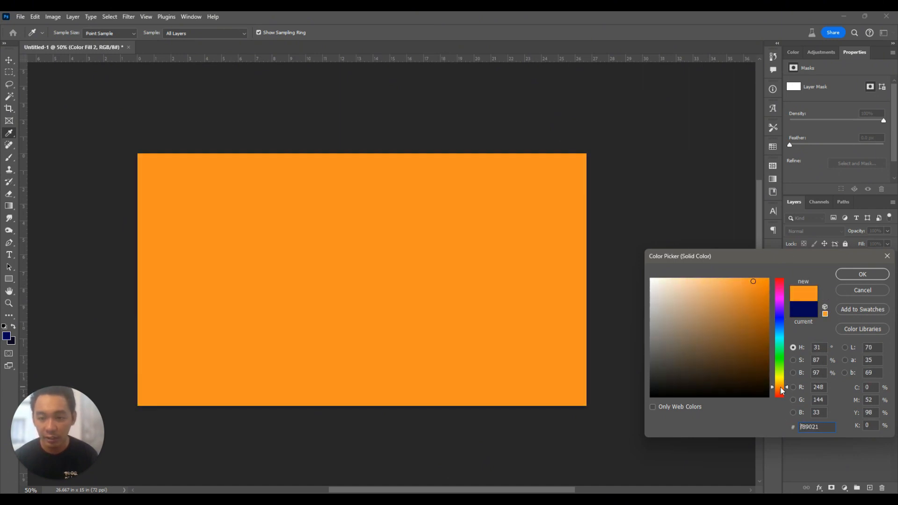
pyautogui.click(862, 274)
# Move the new orange fill below Color Fill 1, clipped to the portrait, and set its blend mode to Screen.
pyautogui.moveTo(867, 275); pyautogui.dragTo(863, 291)
pyautogui.hotkey('ctrl', 'alt', 'g')
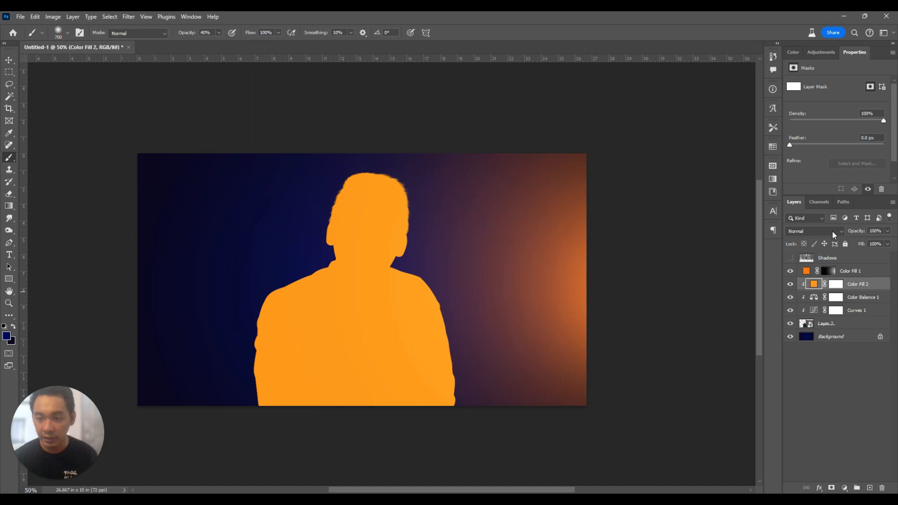
pyautogui.click(831, 231)
pyautogui.click(795, 322)
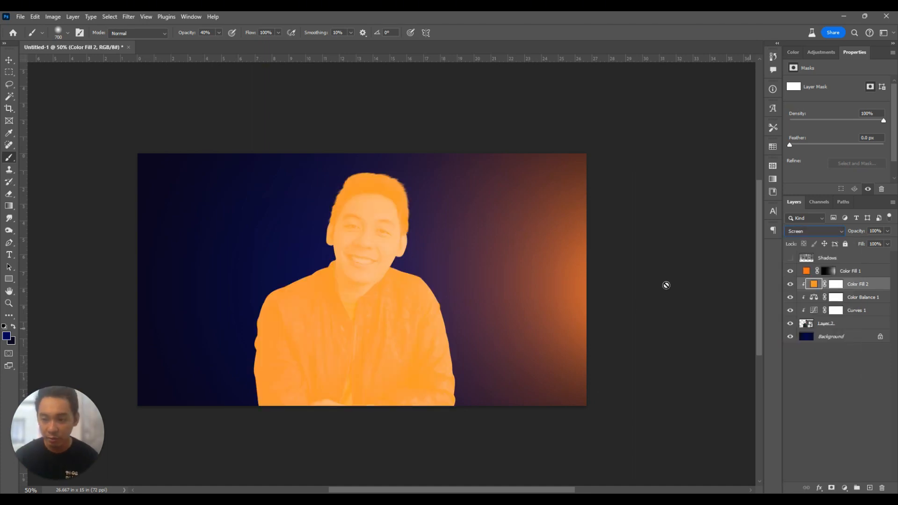
# Set the clipped orange fill's opacity to 70% and invert its layer mask to black.
pyautogui.press('v')
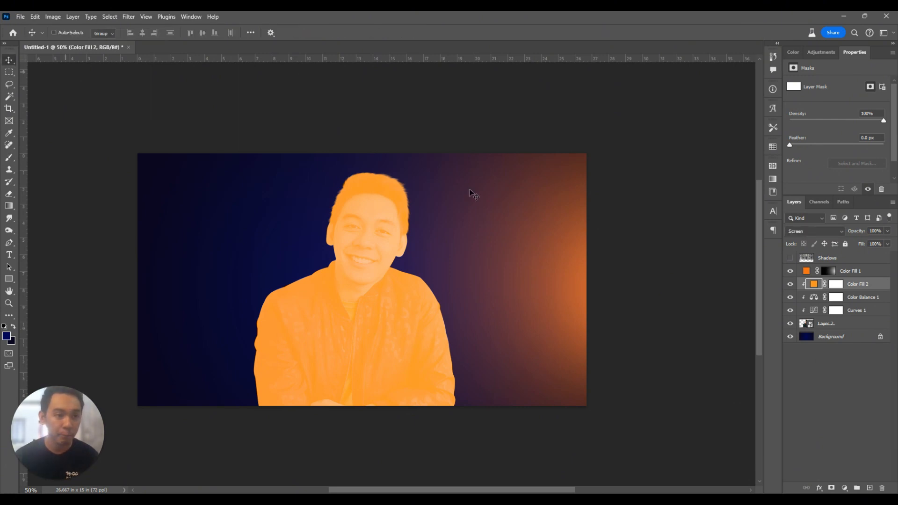
pyautogui.click(871, 300)
pyautogui.press('5')
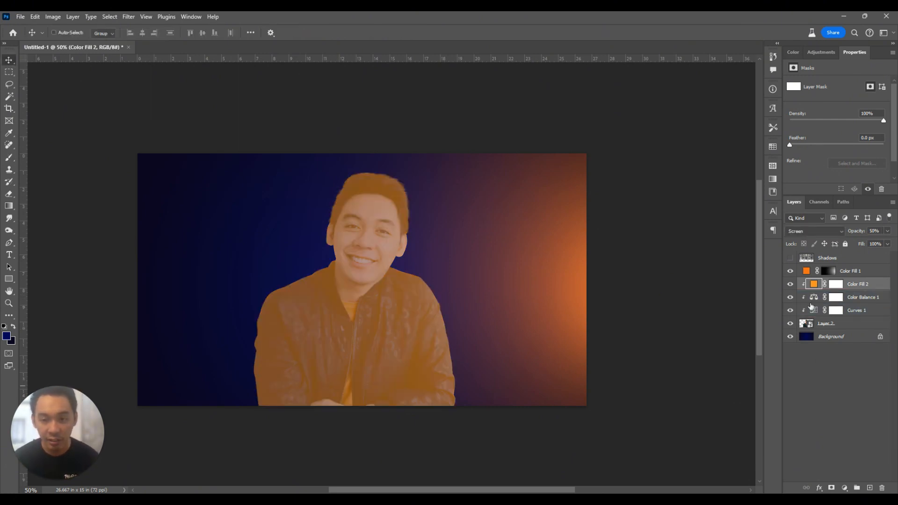
pyautogui.click(836, 286)
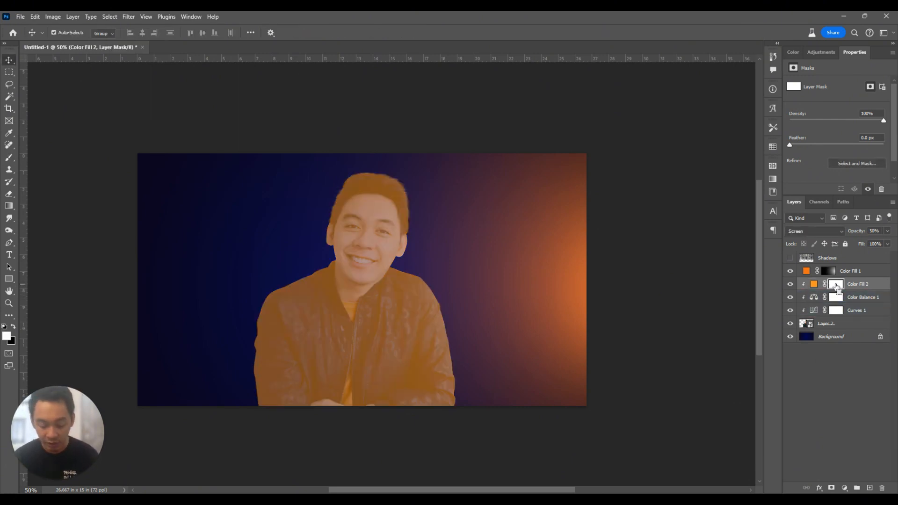
pyautogui.moveTo(859, 233); pyautogui.dragTo(866, 233)
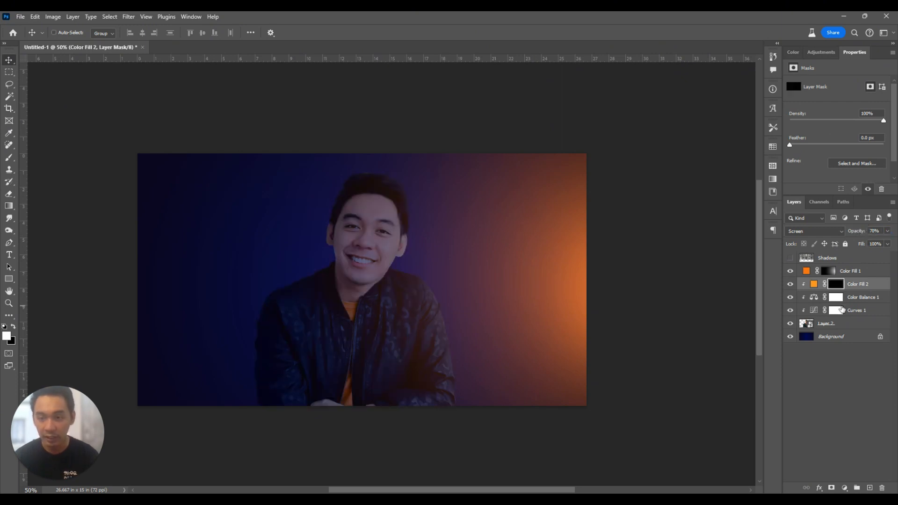
pyautogui.hotkey('ctrl', 'i')
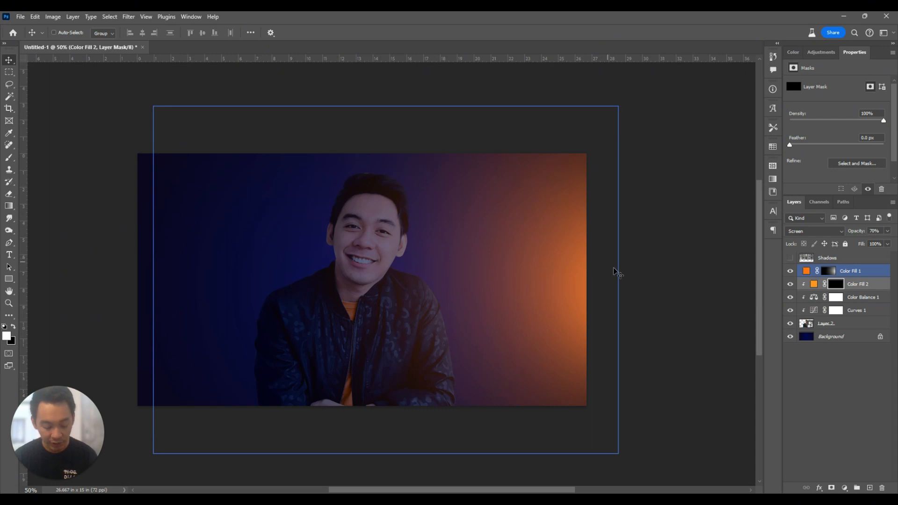
# Paint Color Fill 2's mask with a white brush at 40% opacity along the hair, face and jacket facing the glow, and lower the fill's opacity to 31%.
pyautogui.press('b')
pyautogui.click(436, 186)
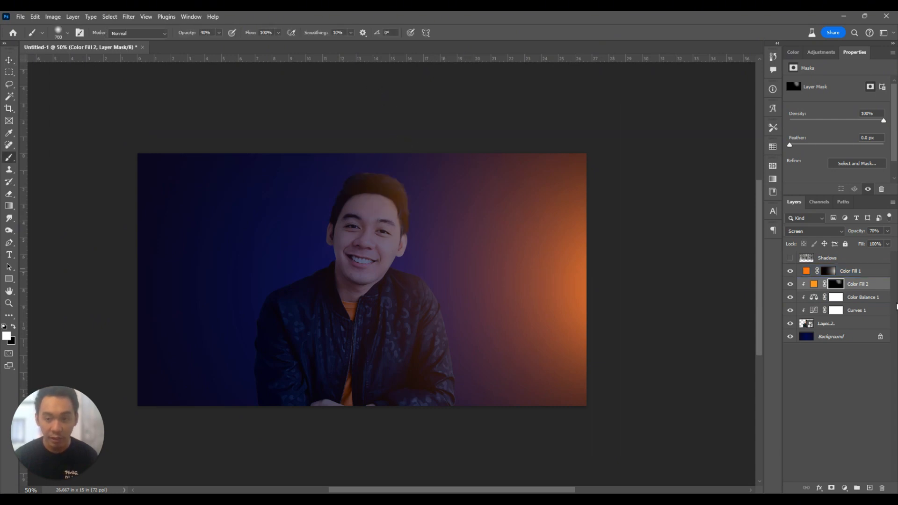
pyautogui.press('[')
pyautogui.press('[')
pyautogui.press('[')
pyautogui.press('[')
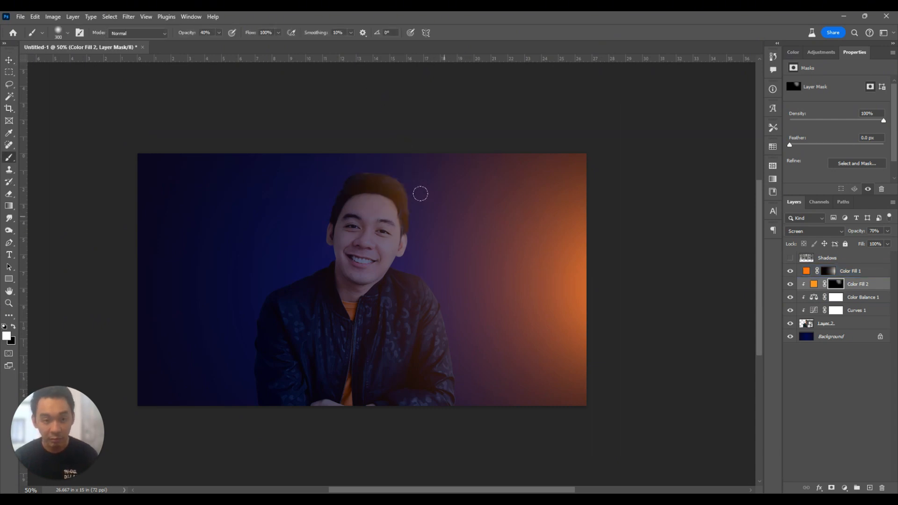
pyautogui.moveTo(420, 192)
pyautogui.mouseDown()
pyautogui.moveTo(399, 247)
pyautogui.moveTo(388, 248)
pyautogui.moveTo(442, 262)
pyautogui.moveTo(449, 323)
pyautogui.moveTo(426, 254)
pyautogui.moveTo(472, 363)
pyautogui.moveTo(467, 400)
pyautogui.moveTo(439, 296)
pyautogui.moveTo(451, 409)
pyautogui.mouseUp()
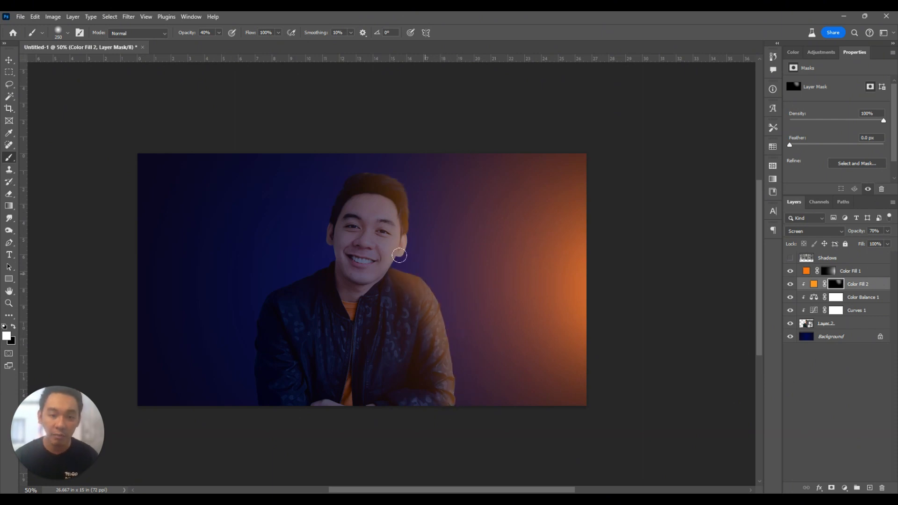
pyautogui.moveTo(399, 256); pyautogui.dragTo(403, 207)
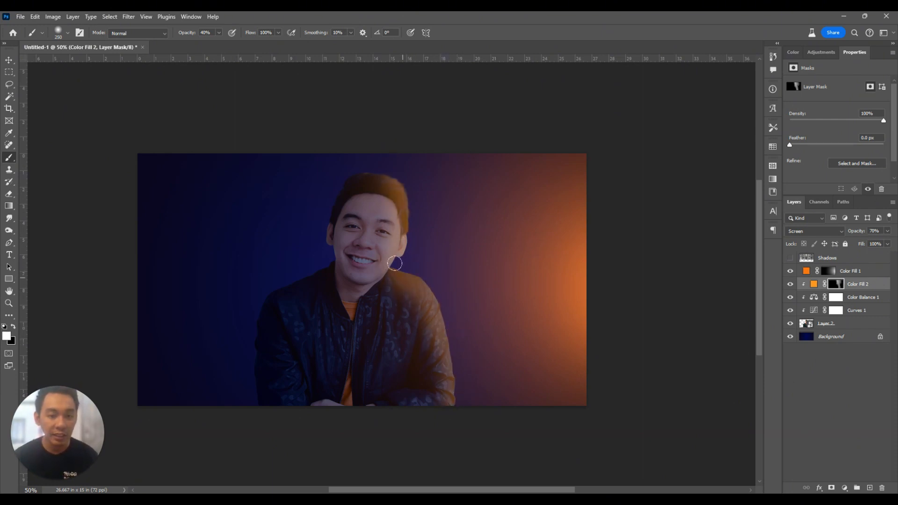
pyautogui.moveTo(394, 264)
pyautogui.mouseDown()
pyautogui.moveTo(433, 295)
pyautogui.moveTo(453, 363)
pyautogui.mouseUp()
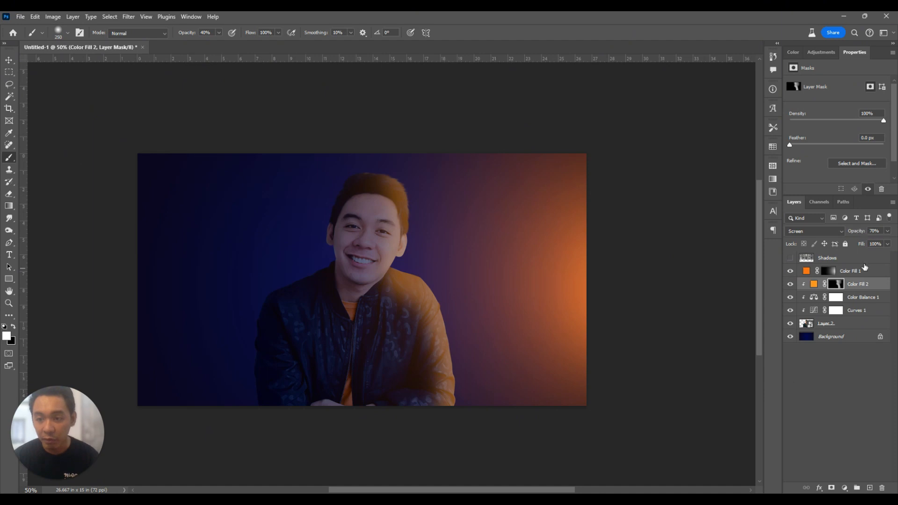
pyautogui.moveTo(835, 234); pyautogui.dragTo(839, 234)
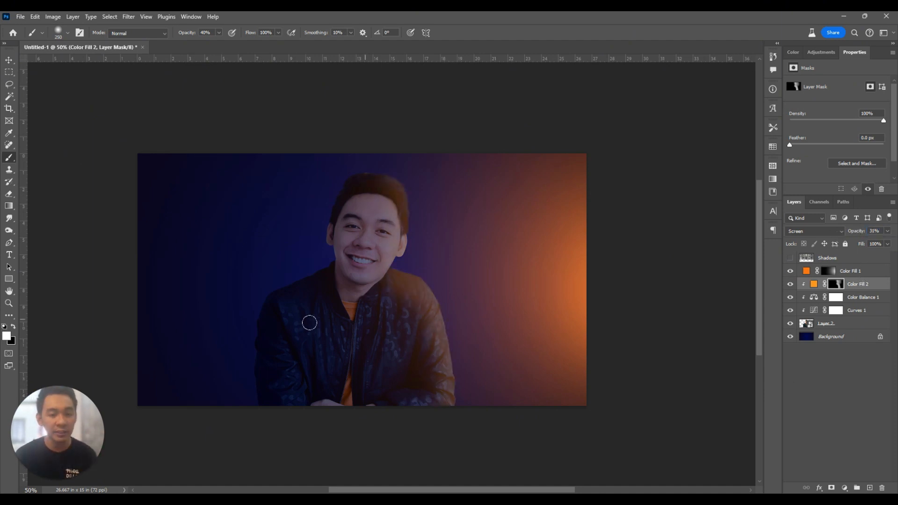
# Show the Shadows reference layer to examine how side light falls on the head models, hide it again and compare with the portrait's face.
pyautogui.press('v')
pyautogui.moveTo(361, 262)
pyautogui.mouseDown()
pyautogui.moveTo(378, 267)
pyautogui.moveTo(377, 327)
pyautogui.mouseUp()
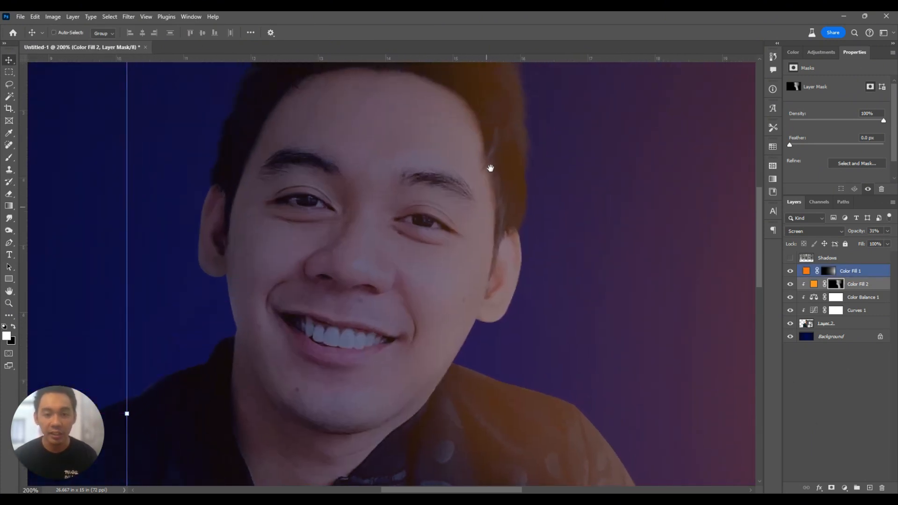
pyautogui.moveTo(490, 169); pyautogui.dragTo(482, 251)
pyautogui.moveTo(686, 242); pyautogui.dragTo(686, 249)
pyautogui.click(789, 259)
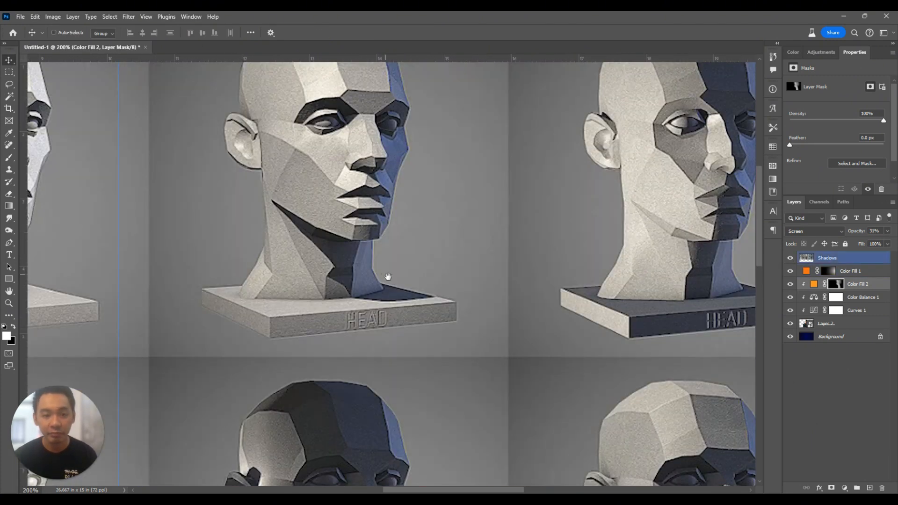
pyautogui.moveTo(347, 250); pyautogui.dragTo(397, 207)
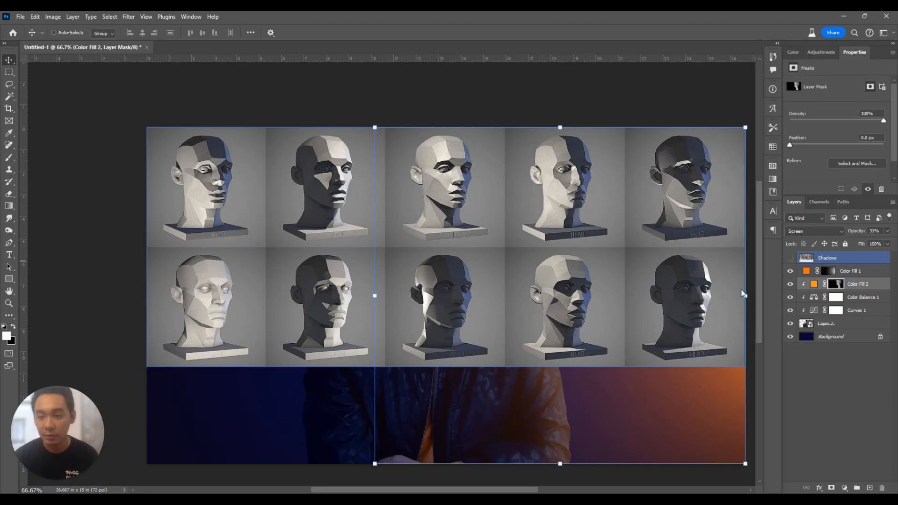
pyautogui.click(790, 257)
pyautogui.moveTo(571, 336); pyautogui.dragTo(557, 297)
pyautogui.keyDown('ctrl'); pyautogui.click(455, 232); pyautogui.keyUp('ctrl')
pyautogui.keyDown('ctrl'); pyautogui.click(455, 232); pyautogui.keyUp('ctrl')
pyautogui.moveTo(445, 265); pyautogui.dragTo(475, 309)
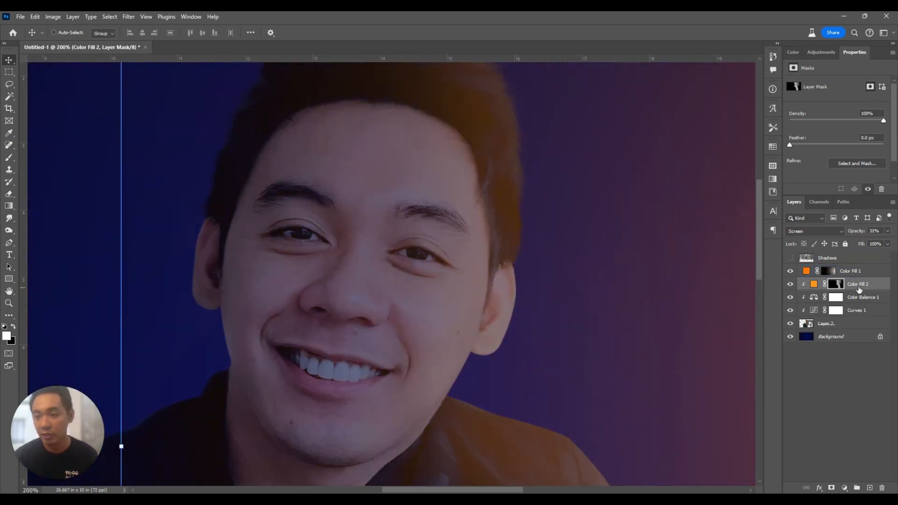
# Revert Color Fill 2 to its unpainted black mask and 70% opacity.
pyautogui.moveTo(837, 285); pyautogui.dragTo(882, 488)
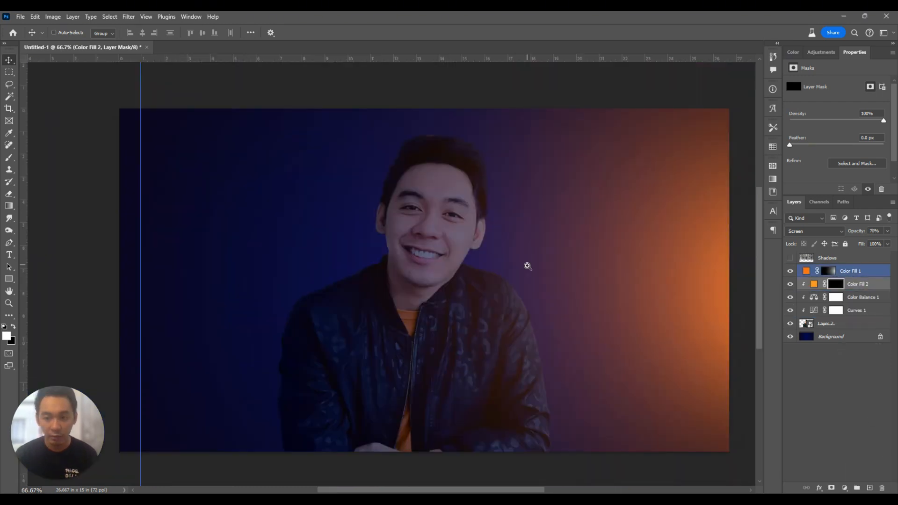
pyautogui.hotkey('ctrl', '1')
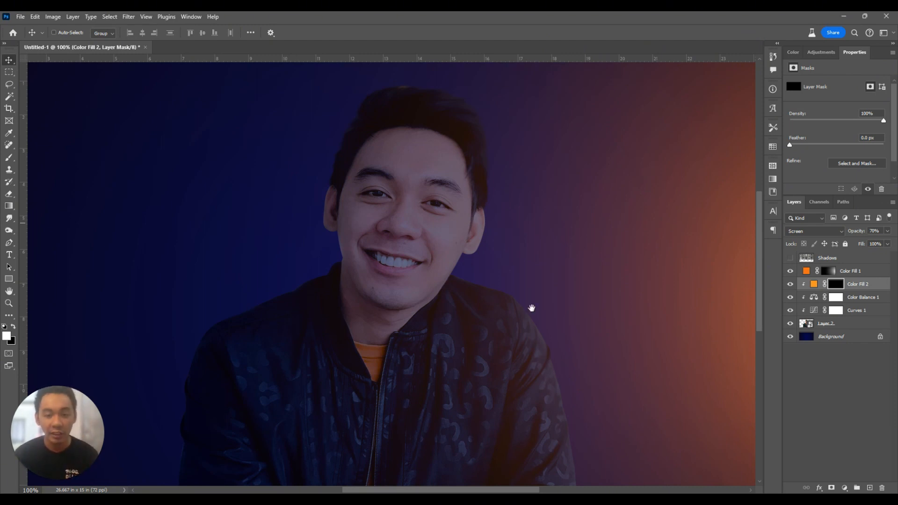
pyautogui.moveTo(507, 287); pyautogui.dragTo(495, 267)
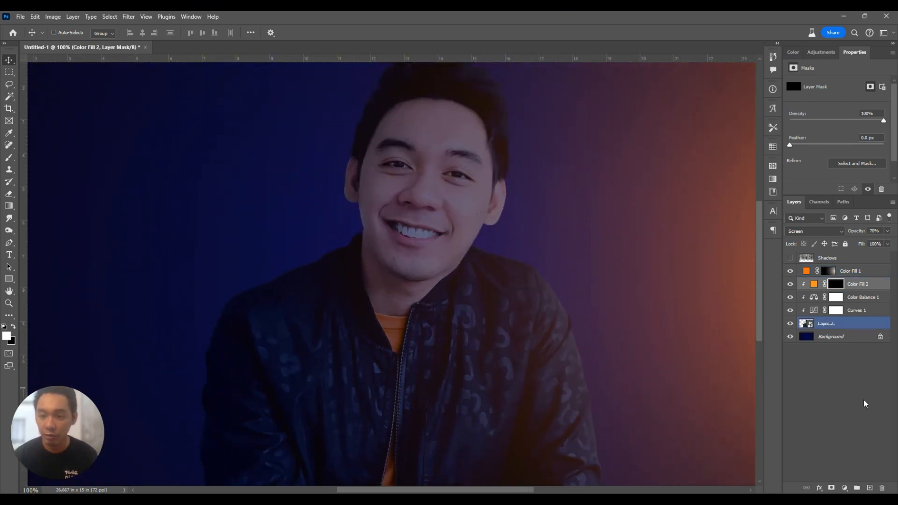
# Outline the nose from the brow down around its tip and light-facing nostril with a closed Pen tool path.
pyautogui.press('p')
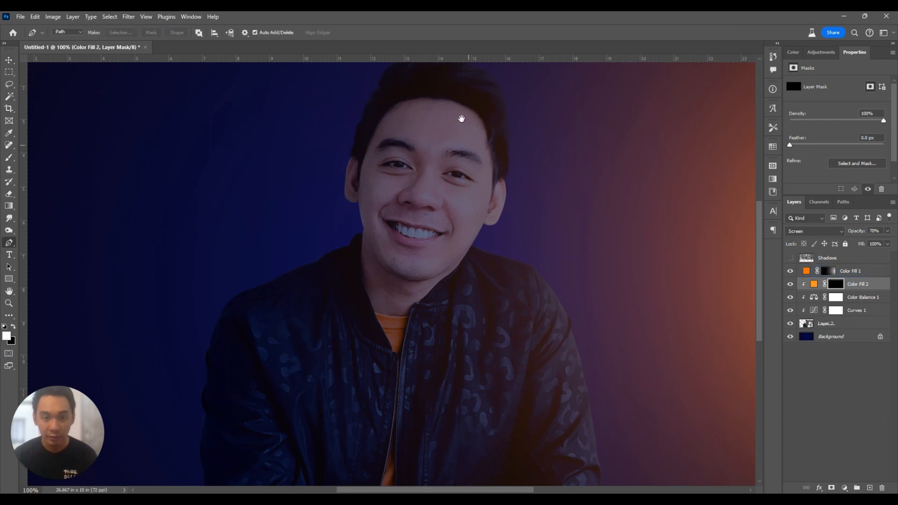
pyautogui.moveTo(461, 118); pyautogui.dragTo(447, 105)
pyautogui.scroll(2, 464, 174)
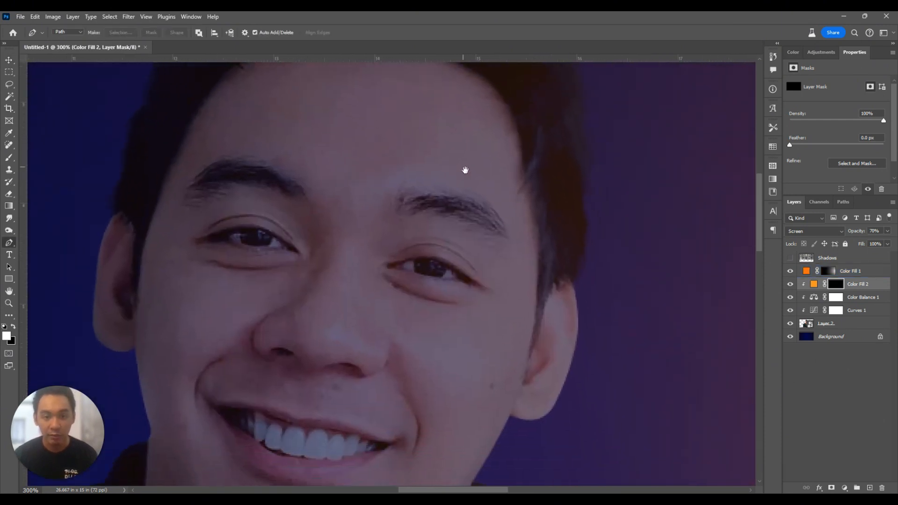
pyautogui.scroll(-1, 464, 169)
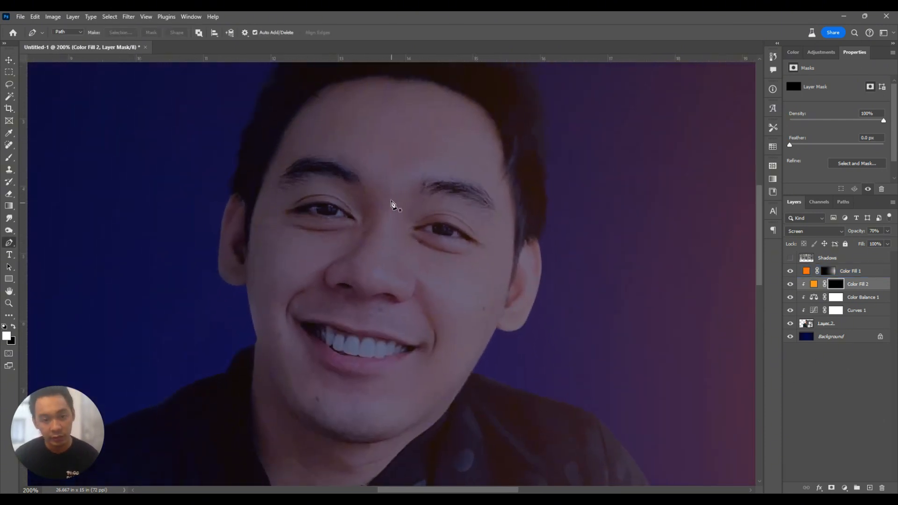
pyautogui.click(386, 186)
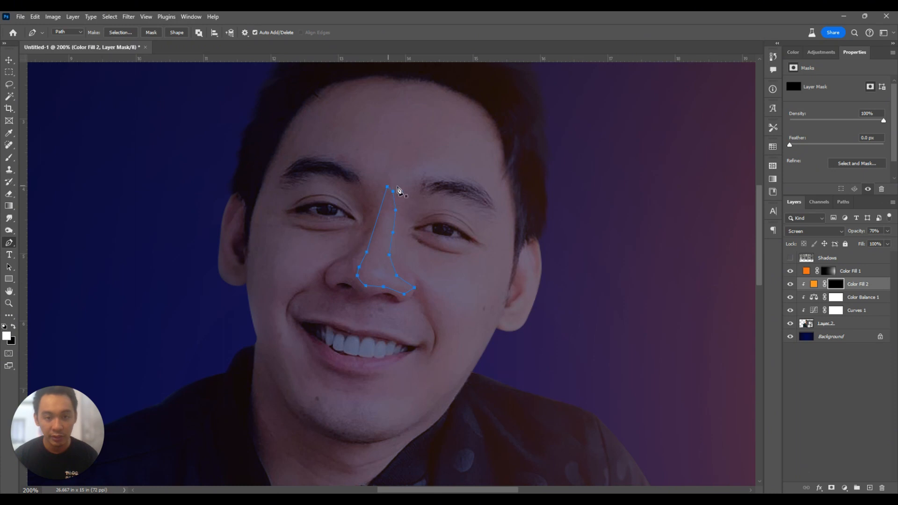
# Create a new layer above Color Fill 1 and choose a Hard Round brush at 100% opacity.
pyautogui.hotkey('ctrl', '-')
pyautogui.hotkey('ctrl', '-')
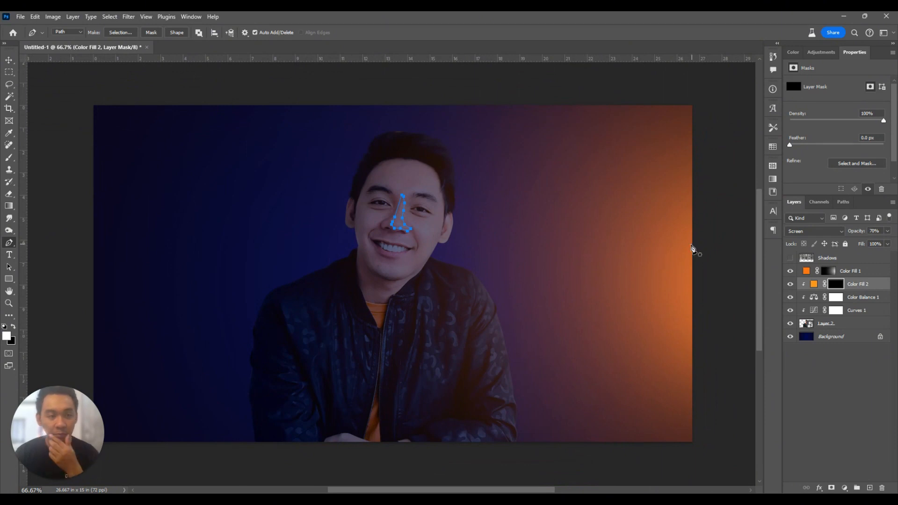
pyautogui.click(869, 487)
pyautogui.press('b')
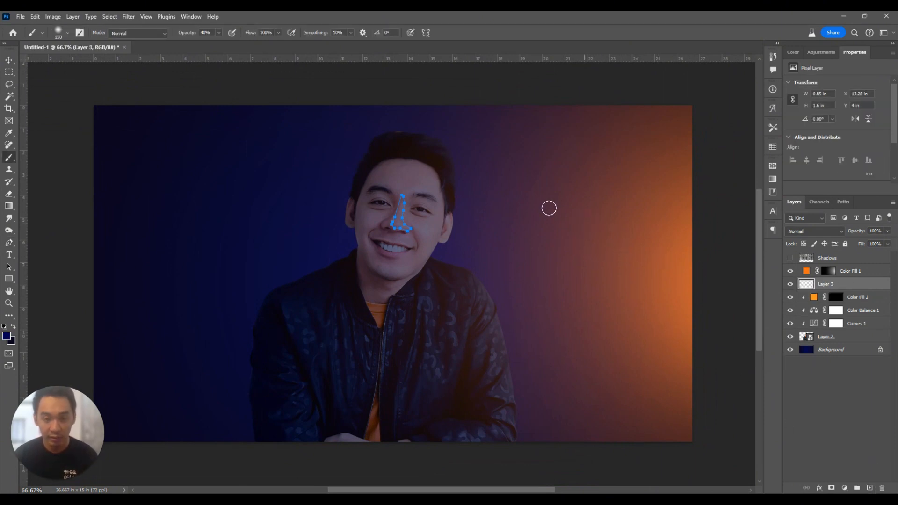
pyautogui.rightClick(519, 178)
pyautogui.click(592, 313)
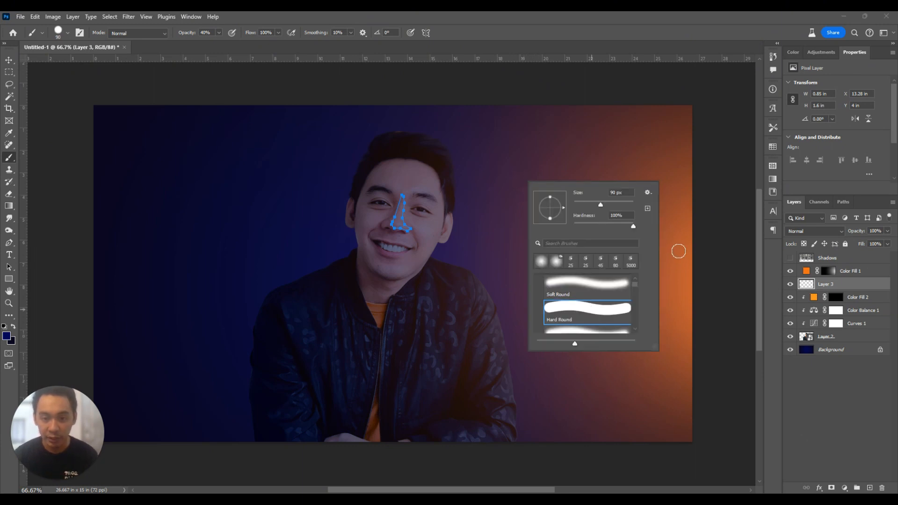
pyautogui.click(723, 274)
pyautogui.hotkey('ctrl', ']')
pyautogui.press('0')
pyautogui.moveTo(678, 263)
pyautogui.mouseDown()
pyautogui.moveTo(567, 260)
pyautogui.moveTo(575, 248)
pyautogui.moveTo(547, 262)
pyautogui.moveTo(568, 280)
pyautogui.mouseUp()
pyautogui.hotkey('ctrl', 'z')
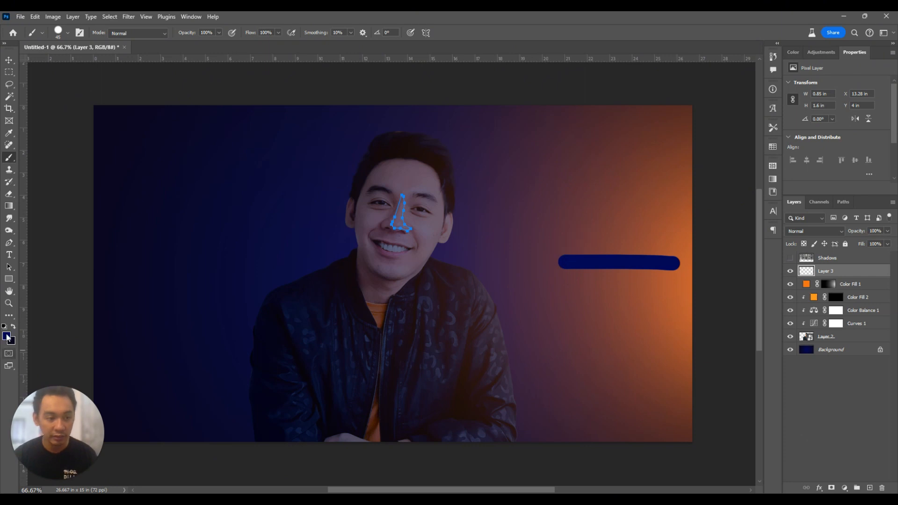
pyautogui.hotkey('ctrl', 'z')
# Paint a white arrow from the glow toward the portrait, and mark the face, neck, shoulder and sleeve facing the light with white strokes at 50% opacity.
pyautogui.click(7, 336)
pyautogui.moveTo(651, 307); pyautogui.dragTo(525, 206)
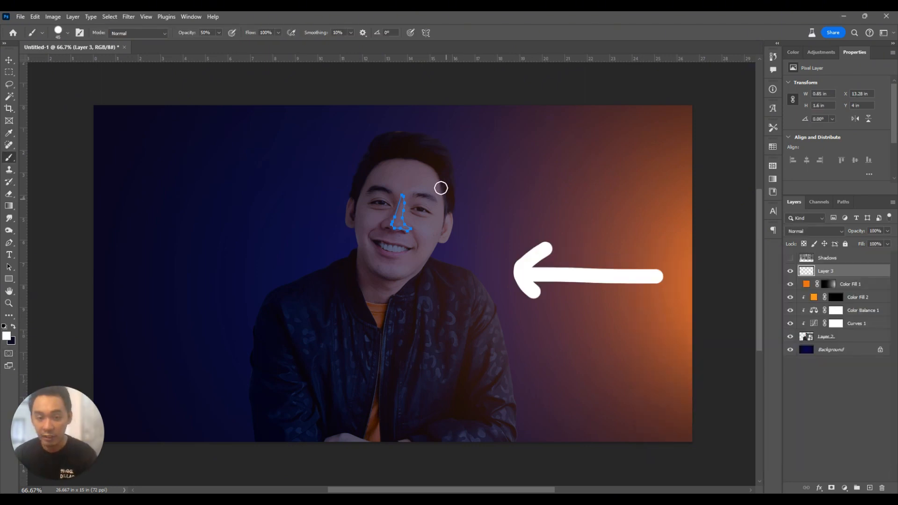
pyautogui.moveTo(440, 194)
pyautogui.mouseDown()
pyautogui.moveTo(425, 263)
pyautogui.moveTo(485, 286)
pyautogui.moveTo(486, 336)
pyautogui.moveTo(495, 329)
pyautogui.moveTo(495, 364)
pyautogui.moveTo(504, 364)
pyautogui.moveTo(515, 414)
pyautogui.moveTo(513, 441)
pyautogui.mouseUp()
pyautogui.moveTo(412, 279); pyautogui.dragTo(396, 296)
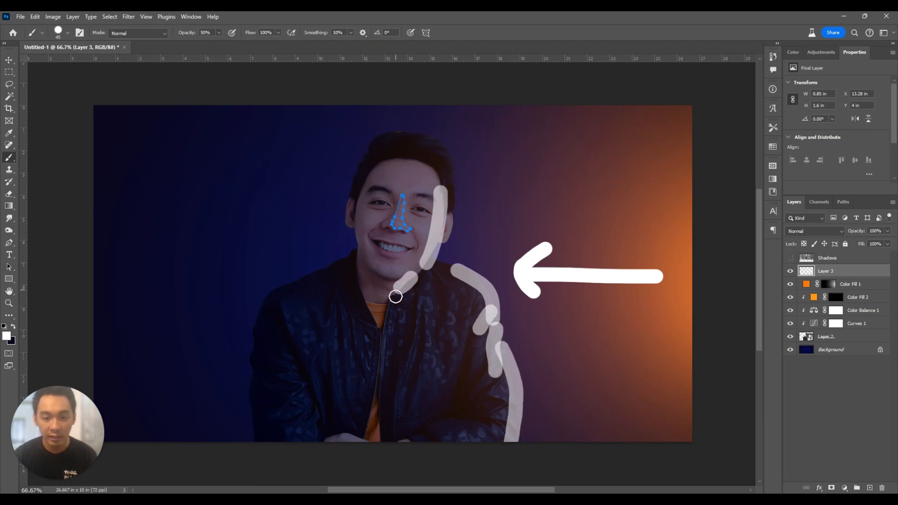
pyautogui.moveTo(461, 302)
pyautogui.mouseDown()
pyautogui.moveTo(449, 327)
pyautogui.moveTo(456, 297)
pyautogui.moveTo(448, 296)
pyautogui.moveTo(471, 324)
pyautogui.mouseUp()
# Mark the light-facing cheek, nose, hair edge and ear with white brush strokes at 50% opacity.
pyautogui.keyDown('ctrl'); pyautogui.click(442, 292); pyautogui.keyUp('ctrl')
pyautogui.keyDown('ctrl'); pyautogui.click(442, 291); pyautogui.keyUp('ctrl')
pyautogui.keyDown('ctrl'); pyautogui.click(443, 292); pyautogui.keyUp('ctrl')
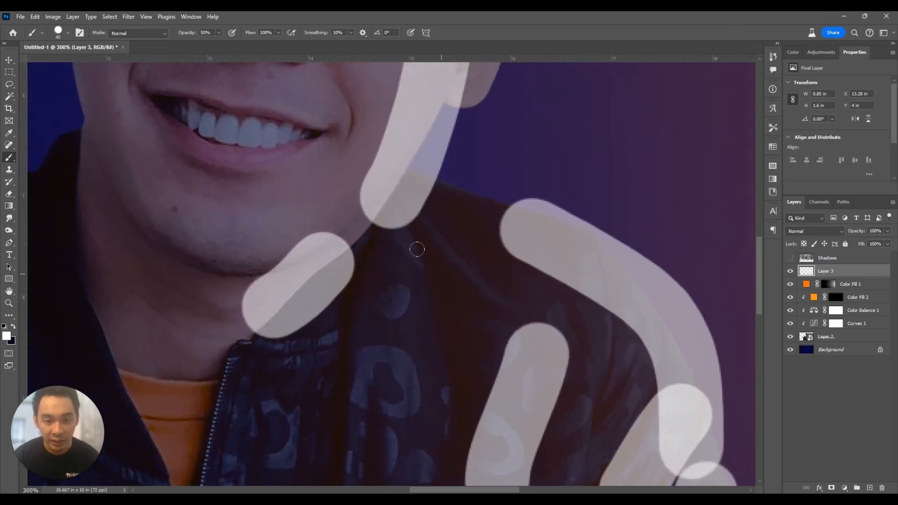
pyautogui.moveTo(429, 243); pyautogui.dragTo(472, 368)
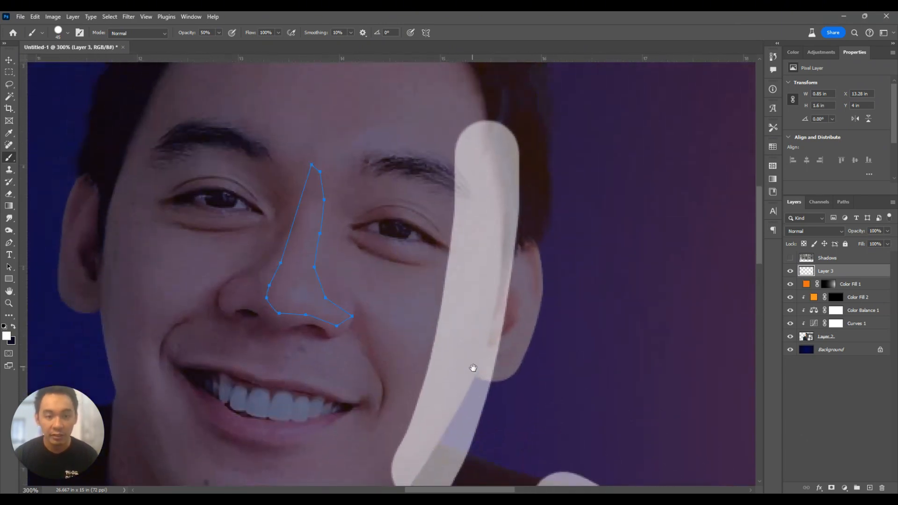
pyautogui.moveTo(390, 302); pyautogui.dragTo(451, 370)
pyautogui.moveTo(451, 370); pyautogui.dragTo(400, 310)
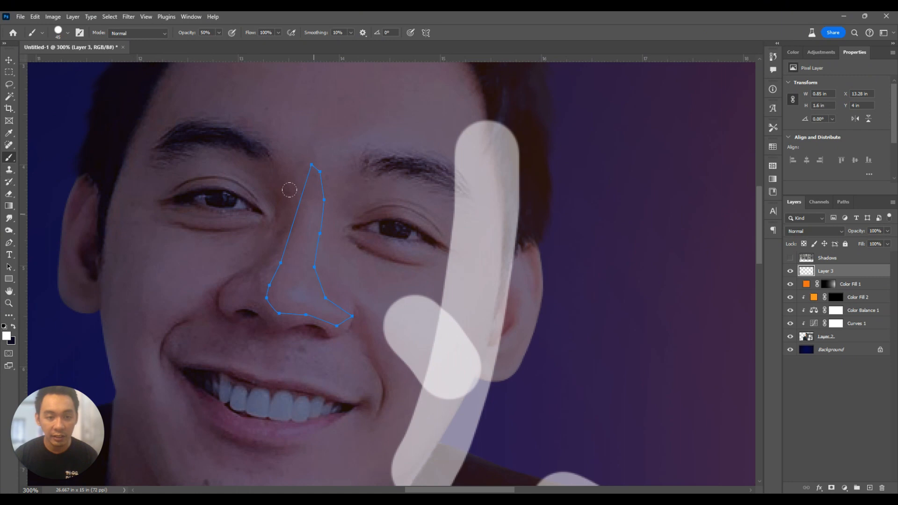
pyautogui.moveTo(312, 196)
pyautogui.mouseDown()
pyautogui.moveTo(283, 270)
pyautogui.moveTo(287, 288)
pyautogui.moveTo(319, 311)
pyautogui.mouseUp()
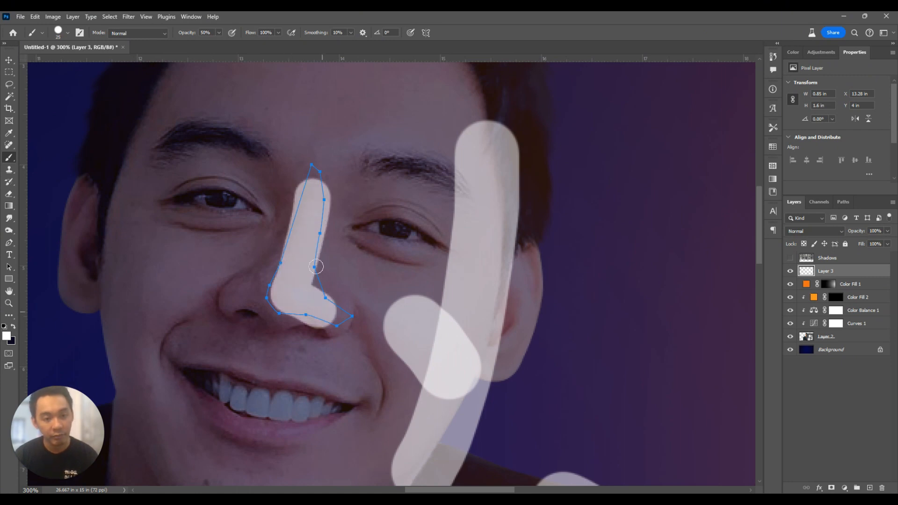
pyautogui.moveTo(314, 253); pyautogui.dragTo(260, 369)
pyautogui.moveTo(500, 283)
pyautogui.mouseDown()
pyautogui.moveTo(470, 135)
pyautogui.moveTo(451, 80)
pyautogui.moveTo(522, 235)
pyautogui.moveTo(438, 192)
pyautogui.moveTo(484, 174)
pyautogui.moveTo(465, 164)
pyautogui.mouseUp()
pyautogui.moveTo(514, 129); pyautogui.dragTo(490, 38)
pyautogui.moveTo(561, 402); pyautogui.dragTo(551, 223)
pyautogui.moveTo(509, 254); pyautogui.dragTo(484, 364)
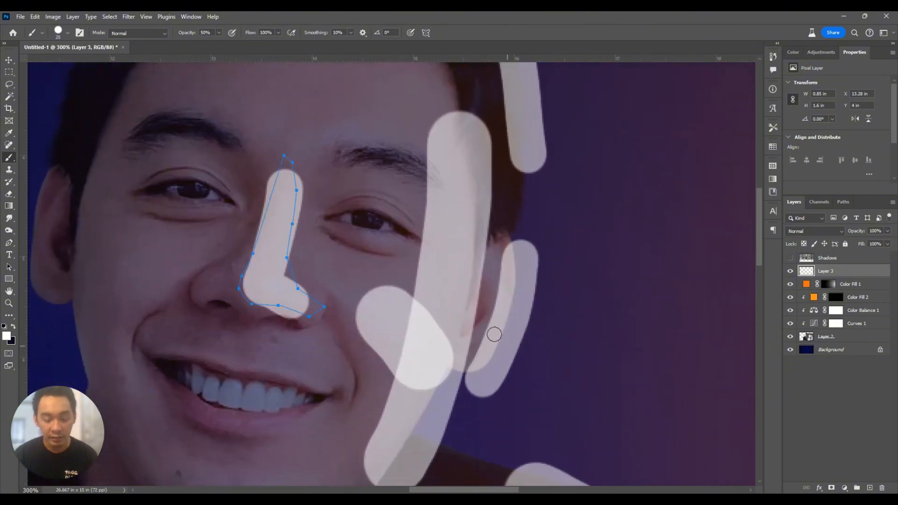
pyautogui.moveTo(374, 403); pyautogui.dragTo(405, 281)
pyautogui.scroll(-2, 385, 303)
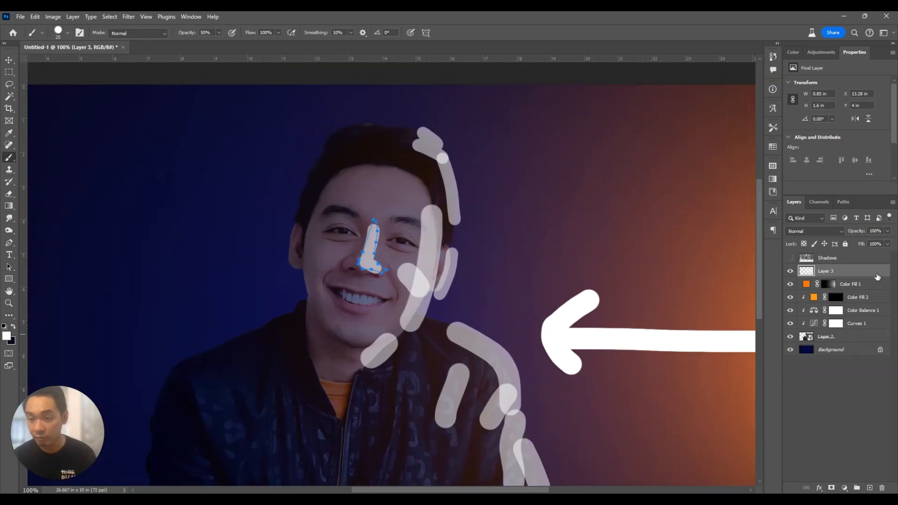
# Delete the layer holding the arrow and white marks, and choose the Pen tool.
pyautogui.moveTo(877, 277)
pyautogui.mouseDown()
pyautogui.moveTo(865, 479)
pyautogui.moveTo(881, 488)
pyautogui.mouseUp()
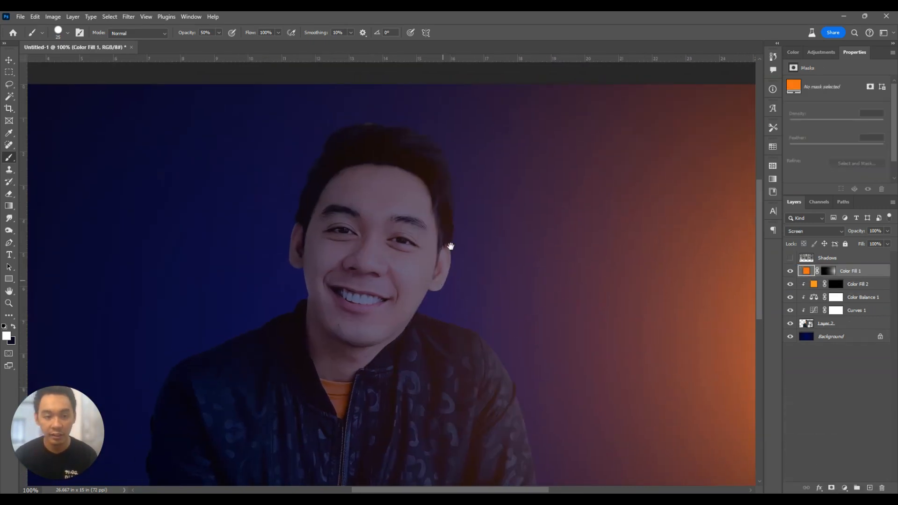
pyautogui.scroll(2, 407, 227)
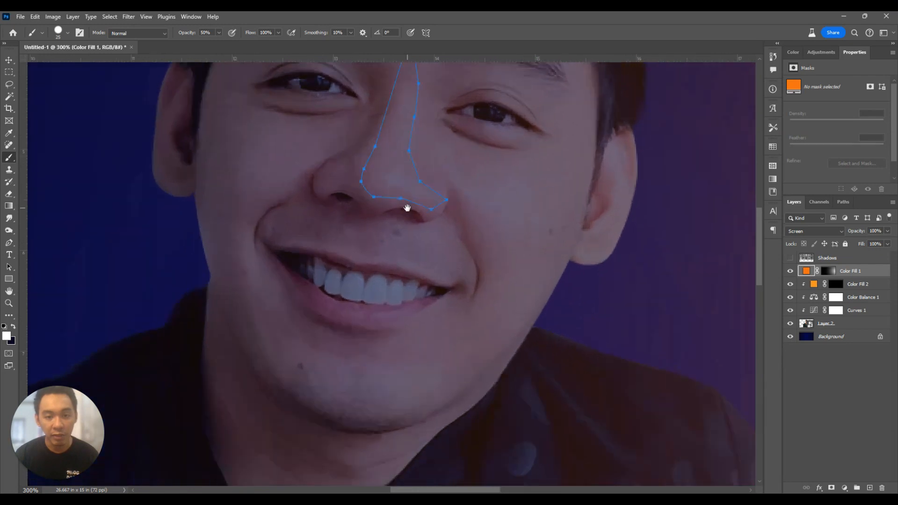
pyautogui.scroll(1, 433, 257)
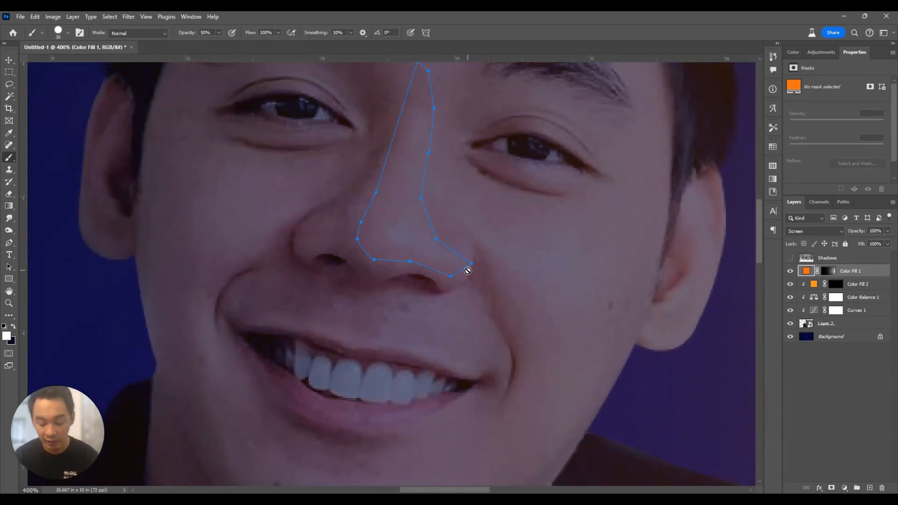
pyautogui.press('p')
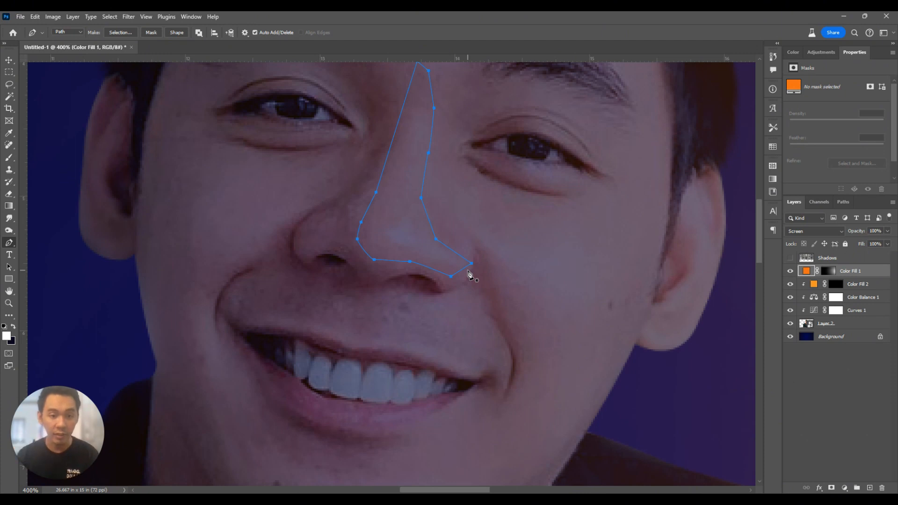
# Outline the light-facing side of the face with a closed path along the jaw, around the brow and eye, and down the cheek to the chin.
pyautogui.moveTo(503, 248); pyautogui.dragTo(514, 173)
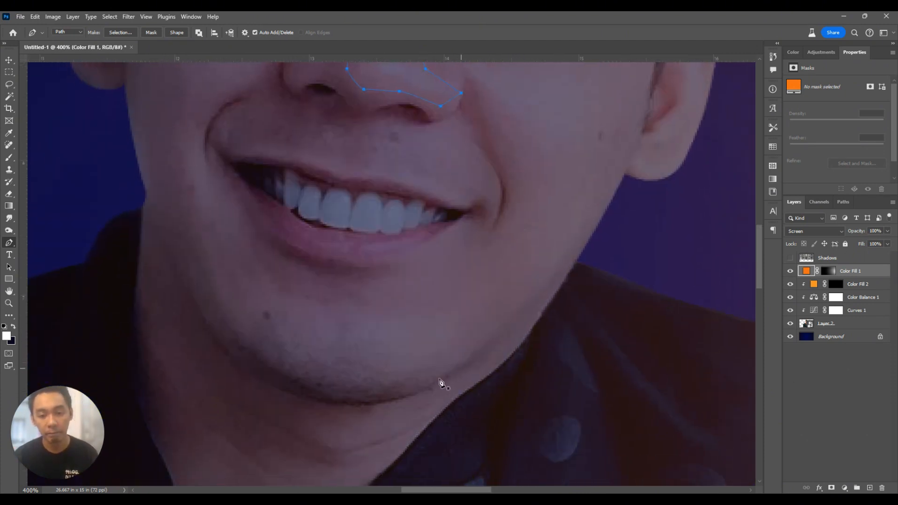
pyautogui.click(565, 265)
pyautogui.click(578, 248)
pyautogui.click(592, 233)
pyautogui.click(599, 224)
pyautogui.moveTo(600, 219); pyautogui.dragTo(535, 334)
pyautogui.click(574, 238)
pyautogui.click(580, 222)
pyautogui.click(585, 203)
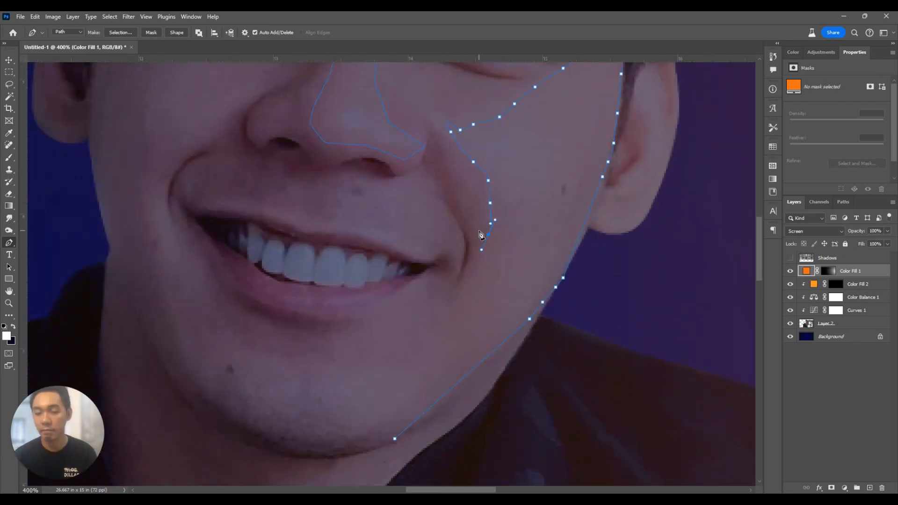
pyautogui.click(334, 380)
pyautogui.click(291, 420)
pyautogui.click(394, 438)
# Outline the inner fold and the outer rim of the light-facing ear with closed paths.
pyautogui.moveTo(514, 163); pyautogui.dragTo(328, 384)
pyautogui.click(477, 260)
pyautogui.moveTo(55, 314); pyautogui.dragTo(89, 232)
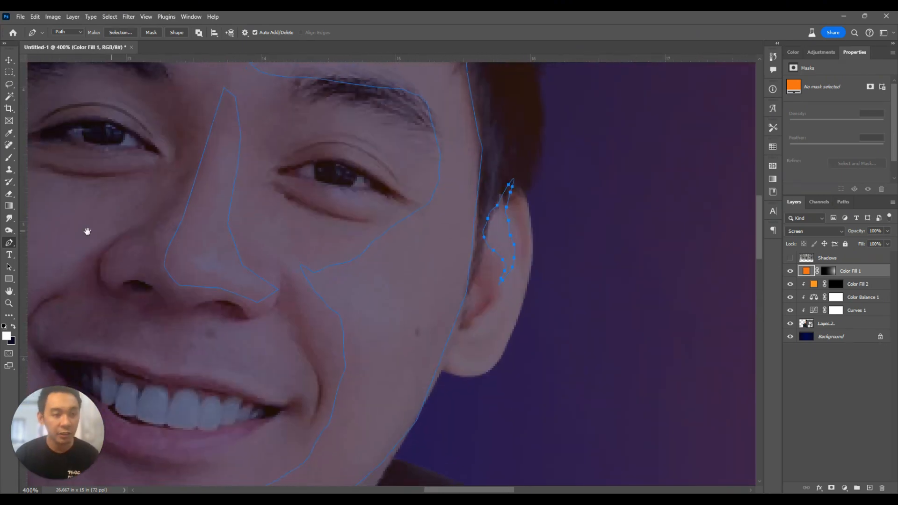
pyautogui.click(530, 256)
pyautogui.moveTo(538, 293); pyautogui.dragTo(539, 276)
# Outline the forearm of the jacket along the canvas's lower edge with a closed path extending past the image.
pyautogui.hotkey('ctrl', '-')
pyautogui.hotkey('ctrl', '-')
pyautogui.moveTo(540, 411)
pyautogui.mouseDown()
pyautogui.moveTo(490, 186)
pyautogui.moveTo(337, 75)
pyautogui.mouseUp()
pyautogui.click(308, 333)
pyautogui.hotkey('ctrl', '+')
pyautogui.click(487, 284)
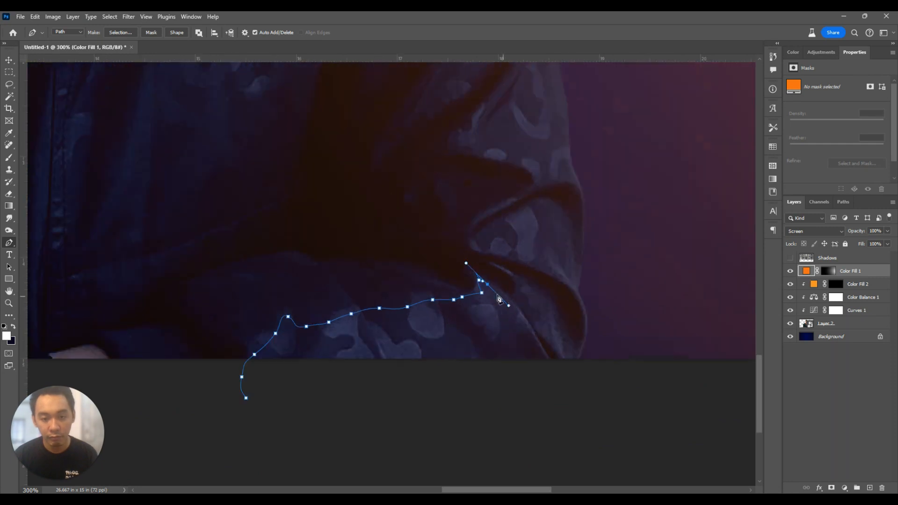
pyautogui.click(246, 399)
# Outline the narrow fold at the outer end of the forearm with a closed path between the dark creases.
pyautogui.moveTo(584, 356); pyautogui.dragTo(581, 349)
pyautogui.hotkey('ctrl', 'z')
pyautogui.click(591, 342)
pyautogui.click(576, 336)
pyautogui.click(568, 321)
pyautogui.click(560, 309)
pyautogui.click(541, 294)
pyautogui.click(530, 284)
pyautogui.click(516, 304)
pyautogui.click(574, 369)
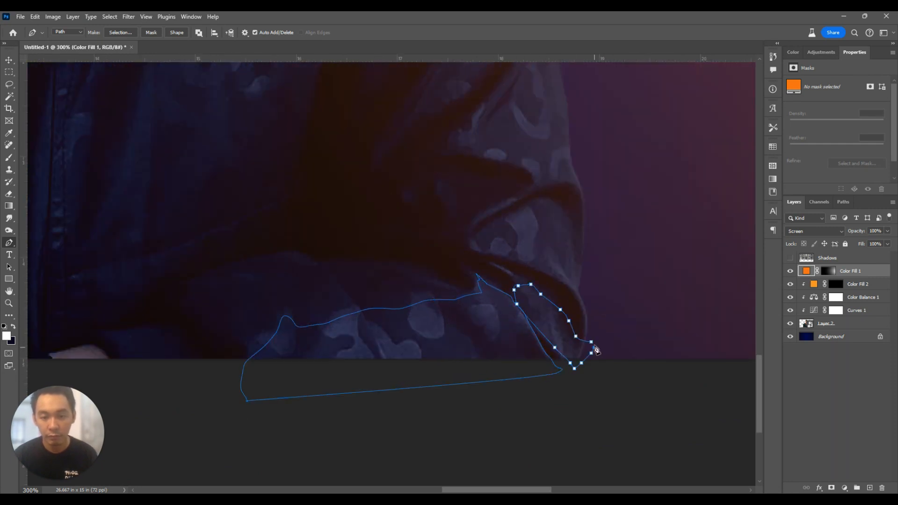
pyautogui.click(591, 342)
# Outline the sleeve fold directly above it with a closed path between the dark elbow creases.
pyautogui.click(587, 246)
pyautogui.click(536, 196)
pyautogui.click(470, 246)
pyautogui.moveTo(587, 246); pyautogui.dragTo(597, 267)
# Outline the outer sleeve above the elbow creases with a closed path that leaves out the long dark folds.
pyautogui.click(478, 249)
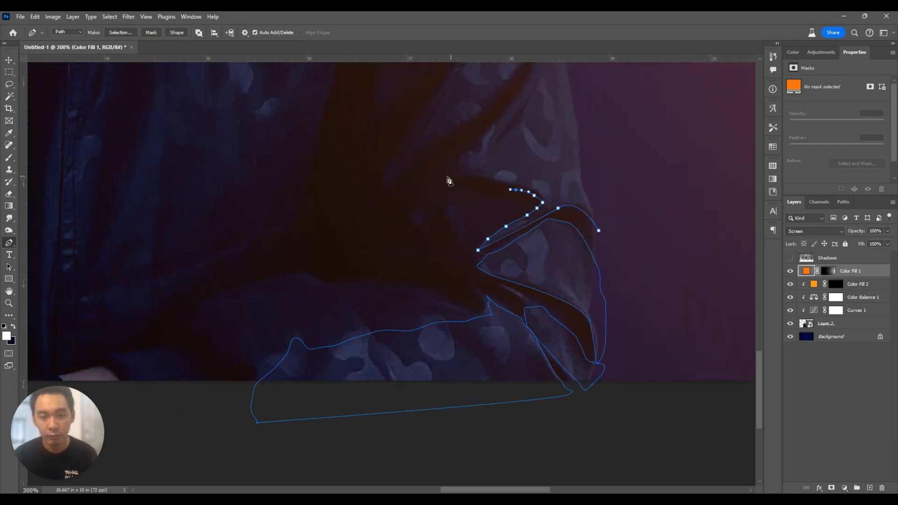
pyautogui.moveTo(442, 175); pyautogui.dragTo(454, 285)
pyautogui.click(473, 235)
pyautogui.click(403, 279)
pyautogui.moveTo(489, 117); pyautogui.dragTo(456, 307)
pyautogui.click(433, 218)
pyautogui.click(441, 247)
pyautogui.click(349, 409)
pyautogui.click(375, 251)
pyautogui.click(385, 216)
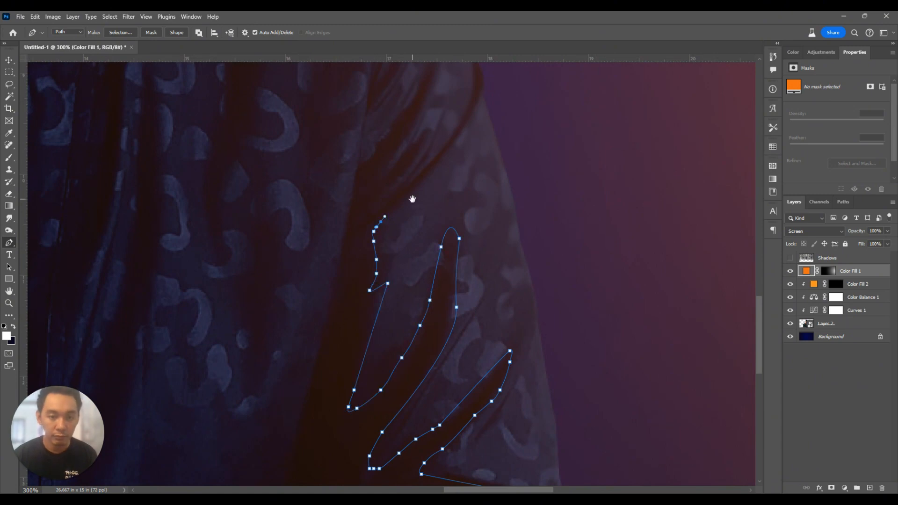
pyautogui.moveTo(505, 458); pyautogui.dragTo(414, 65)
pyautogui.moveTo(494, 145); pyautogui.dragTo(566, 477)
# Outline the upper sleeve and shoulder up to the collar with a path that cuts around the narrow armpit creases.
pyautogui.click(538, 137)
pyautogui.moveTo(530, 221); pyautogui.dragTo(525, 231)
pyautogui.click(499, 267)
pyautogui.click(473, 291)
pyautogui.click(491, 265)
pyautogui.click(508, 220)
pyautogui.click(482, 268)
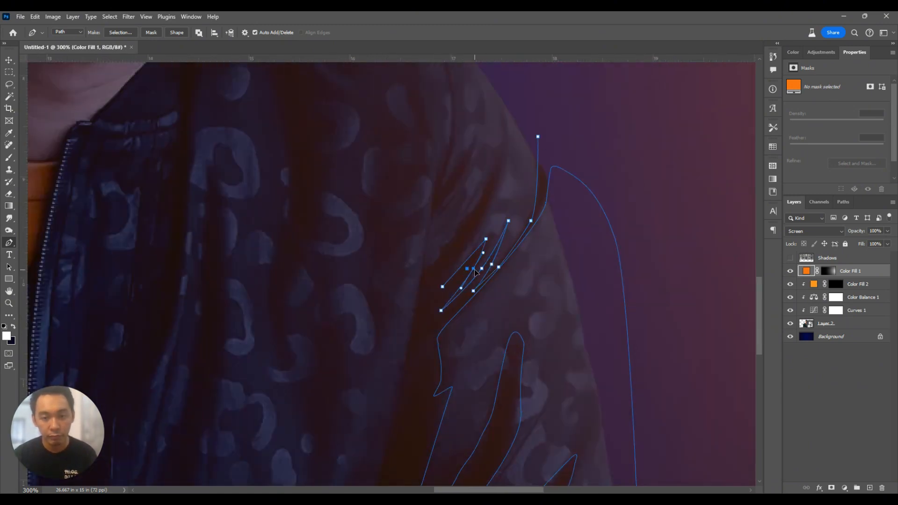
pyautogui.click(430, 212)
pyautogui.click(474, 138)
pyautogui.moveTo(449, 119); pyautogui.dragTo(421, 283)
pyautogui.click(388, 226)
pyautogui.click(243, 131)
# Outline the light-facing front panel of the jacket from the collar down, leaving out the dark vertical folds.
pyautogui.click(394, 106)
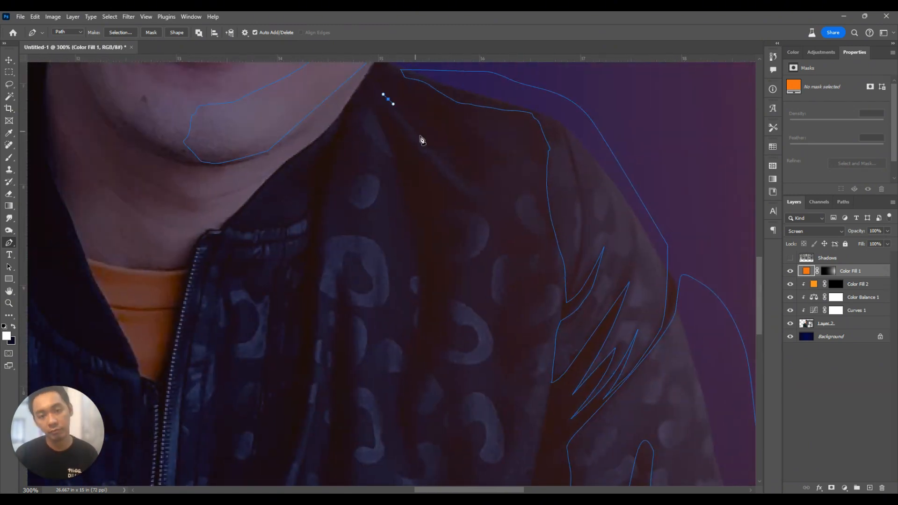
pyautogui.click(522, 264)
pyautogui.moveTo(545, 199); pyautogui.dragTo(548, 188)
pyautogui.click(420, 416)
pyautogui.scroll(-2, 445, 281)
pyautogui.click(444, 281)
pyautogui.click(475, 260)
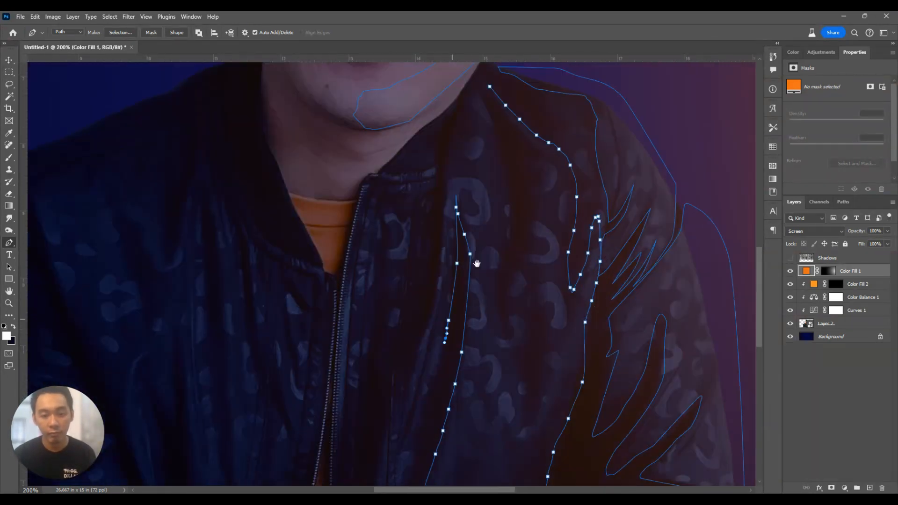
pyautogui.moveTo(475, 260)
pyautogui.mouseDown()
pyautogui.moveTo(504, 125)
pyautogui.moveTo(524, 299)
pyautogui.mouseUp()
pyautogui.moveTo(514, 140); pyautogui.dragTo(561, 374)
# Adjust the face path along the jaw and outline the lit neck area between the jaw and the collar.
pyautogui.click(565, 228)
pyautogui.click(552, 243)
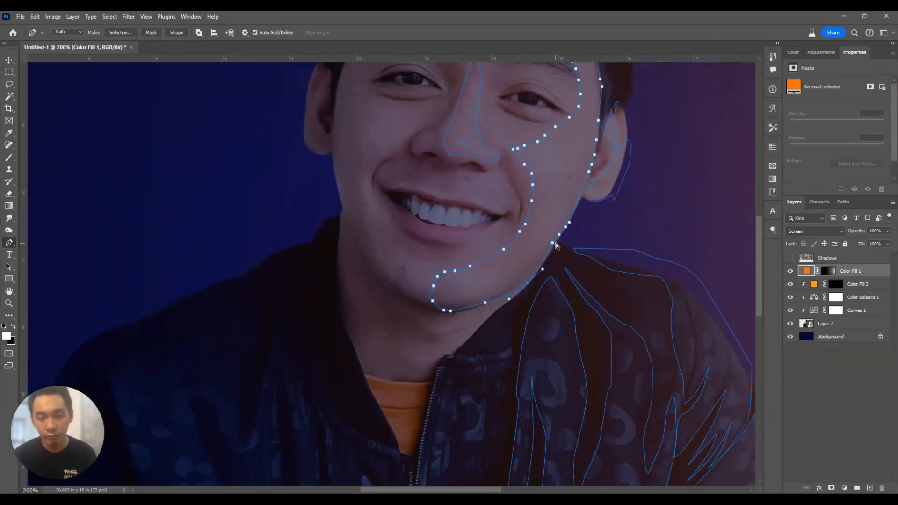
pyautogui.scroll(2, 546, 276)
pyautogui.scroll(-5, 456, 240)
pyautogui.click(430, 261)
pyautogui.click(463, 243)
pyautogui.click(491, 216)
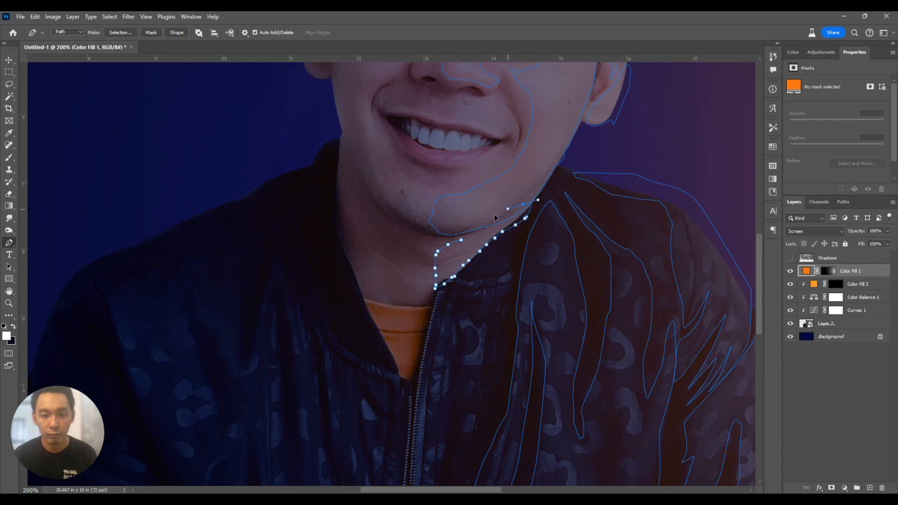
pyautogui.keyDown('ctrl'); pyautogui.keyDown('alt'); pyautogui.click(477, 227); pyautogui.keyUp('alt'); pyautogui.keyUp('ctrl')
pyautogui.keyDown('ctrl'); pyautogui.click(476, 226); pyautogui.keyUp('ctrl')
# Outline the light-facing side of the hair with a closed path from the crown down to the ear.
pyautogui.moveTo(486, 140); pyautogui.dragTo(505, 266)
pyautogui.click(475, 108)
pyautogui.click(429, 157)
pyautogui.click(534, 204)
pyautogui.click(574, 237)
pyautogui.click(583, 273)
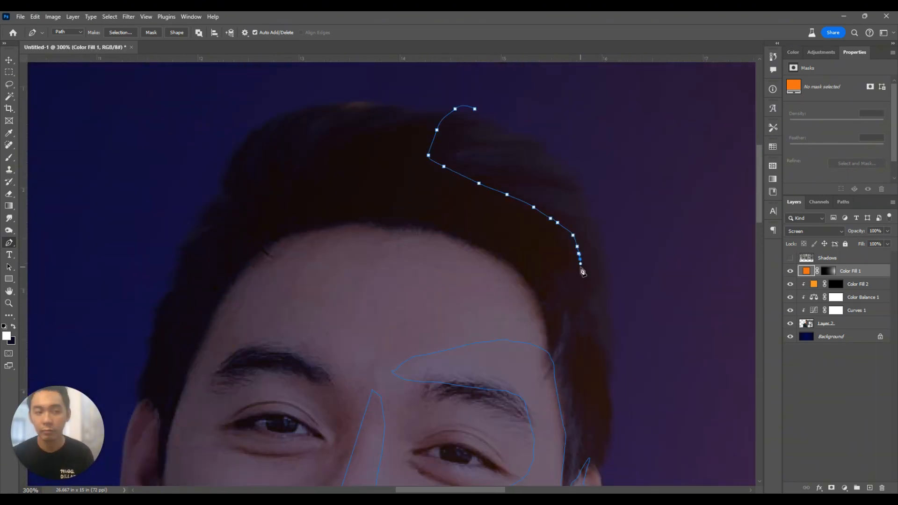
pyautogui.hotkey('ctrl', '-')
pyautogui.click(531, 317)
pyautogui.click(540, 386)
pyautogui.click(553, 419)
pyautogui.click(568, 287)
pyautogui.click(552, 211)
pyautogui.click(507, 168)
pyautogui.click(438, 165)
pyautogui.hotkey('ctrl', '-')
pyautogui.hotkey('ctrl', '-')
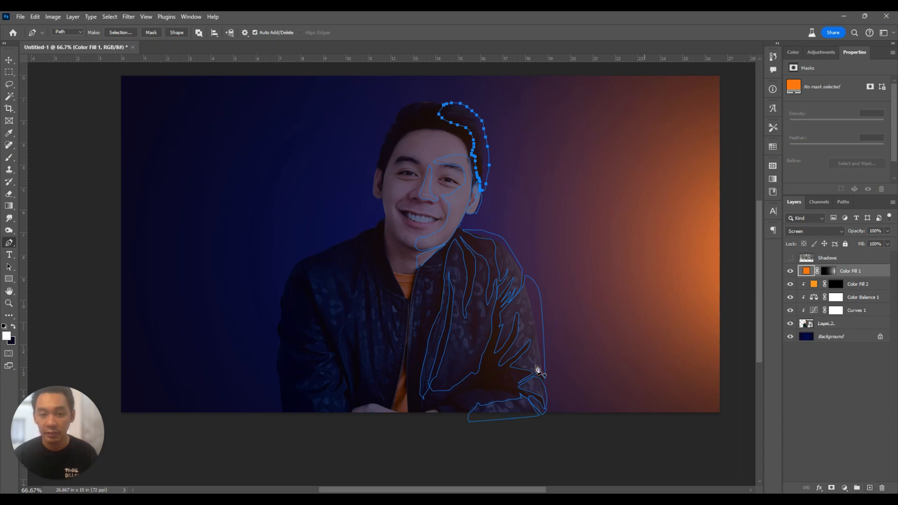
# Convert the paths into a selection on a new layer and add a Solid Color fill layer masked by it.
pyautogui.click(870, 488)
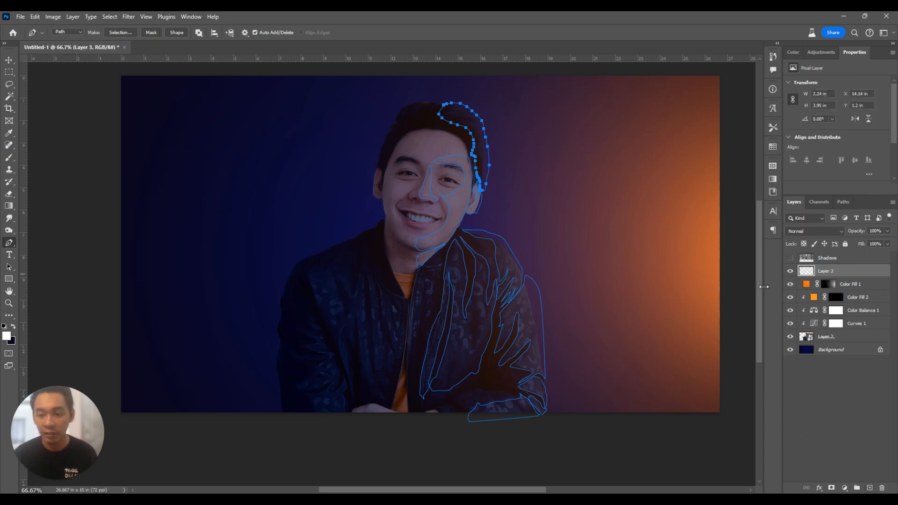
pyautogui.hotkey('ctrl', 'Return')
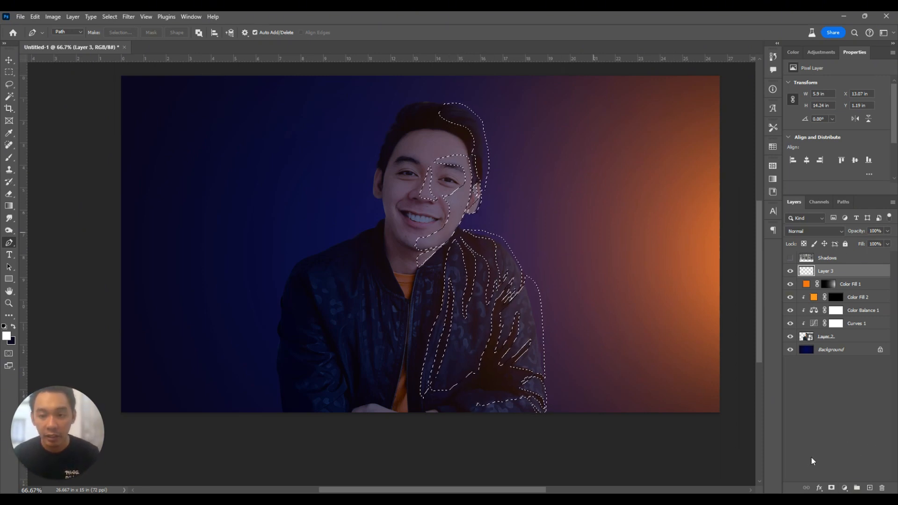
pyautogui.click(844, 487)
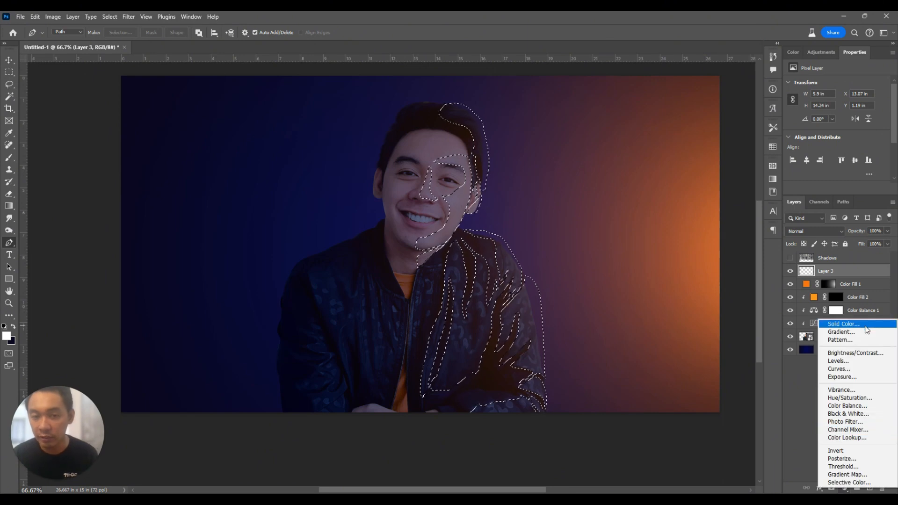
pyautogui.click(867, 330)
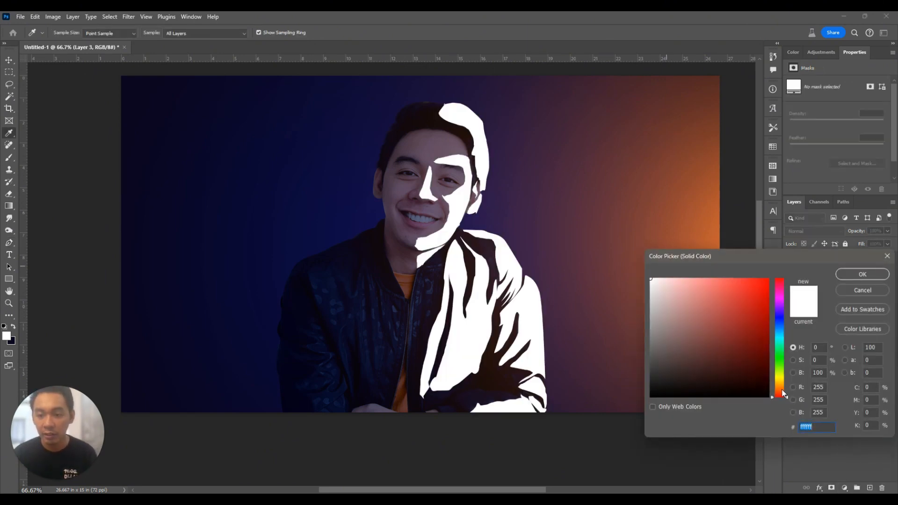
# Set the new fill layer's colour to orange f29425.
pyautogui.moveTo(783, 394); pyautogui.dragTo(784, 385)
pyautogui.click(754, 288)
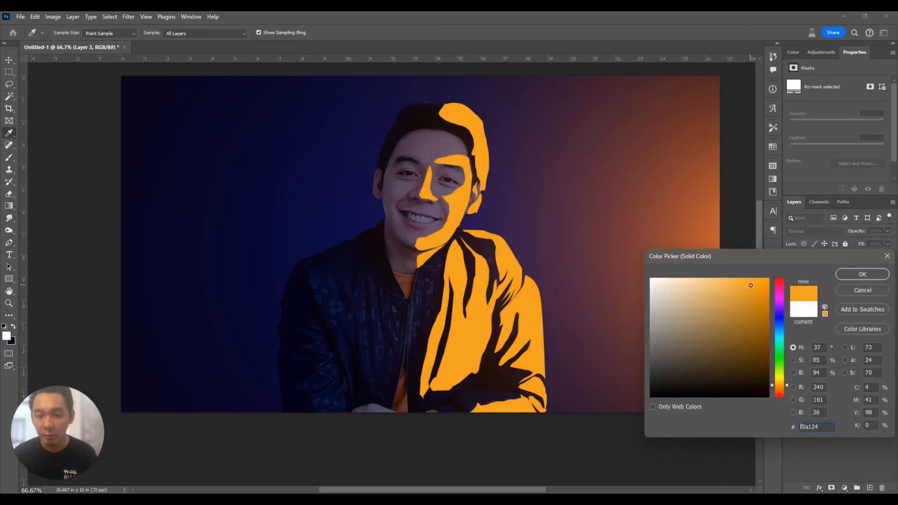
pyautogui.click(711, 234)
pyautogui.moveTo(751, 294); pyautogui.dragTo(748, 287)
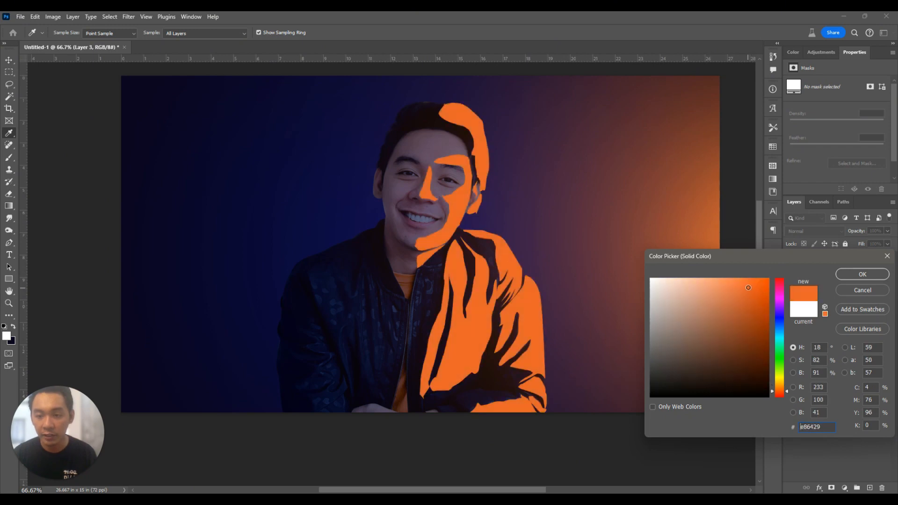
pyautogui.moveTo(782, 392); pyautogui.dragTo(782, 388)
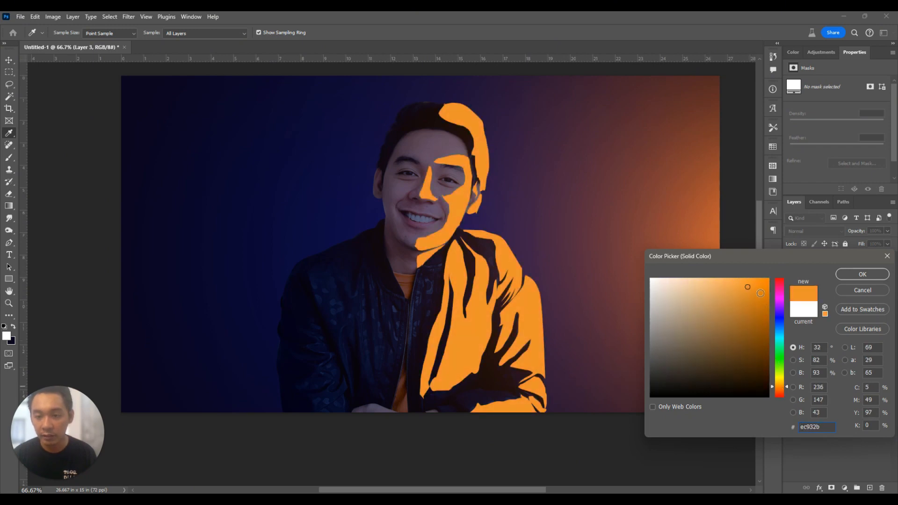
pyautogui.click(867, 275)
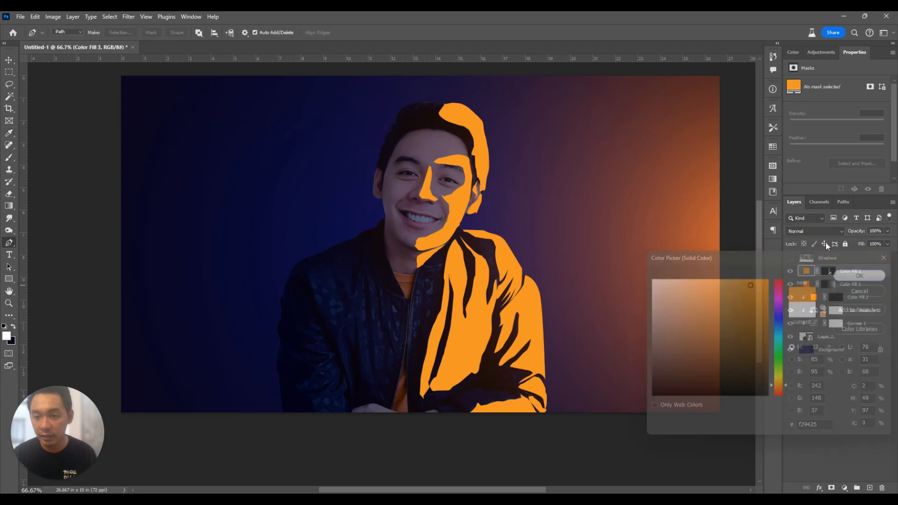
# Set the blend mode of Color Fill 3 to Screen.
pyautogui.click(816, 231)
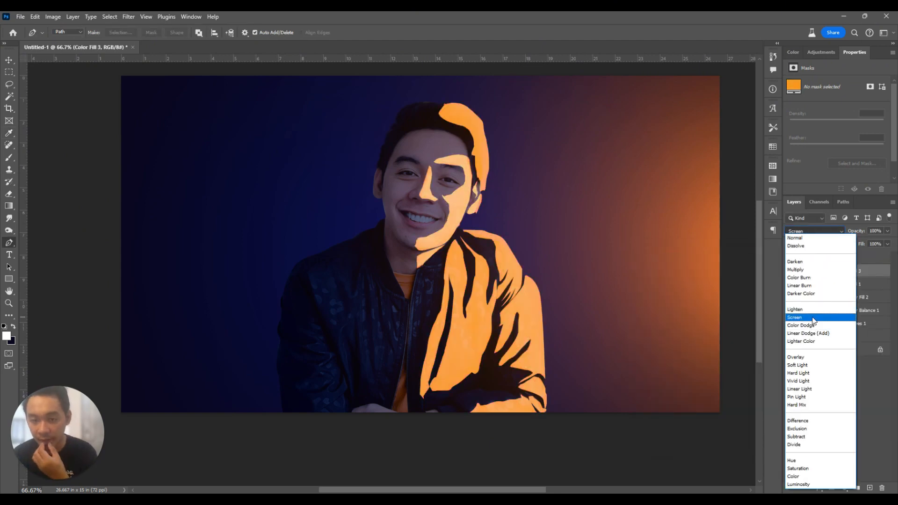
pyautogui.click(813, 318)
pyautogui.keyDown('ctrl'); pyautogui.click(444, 213); pyautogui.keyUp('ctrl')
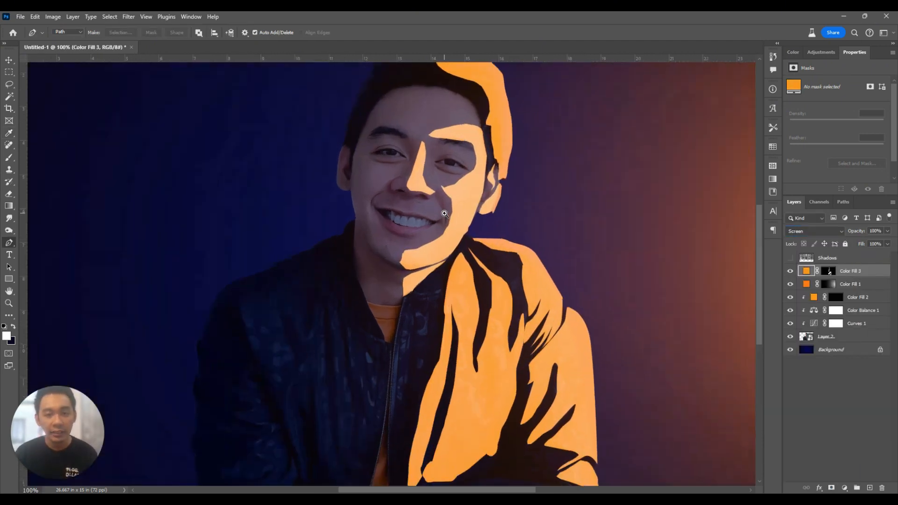
pyautogui.keyDown('ctrl'); pyautogui.click(444, 214); pyautogui.keyUp('ctrl')
pyautogui.moveTo(460, 198); pyautogui.dragTo(464, 311)
pyautogui.scroll(-3, 464, 312)
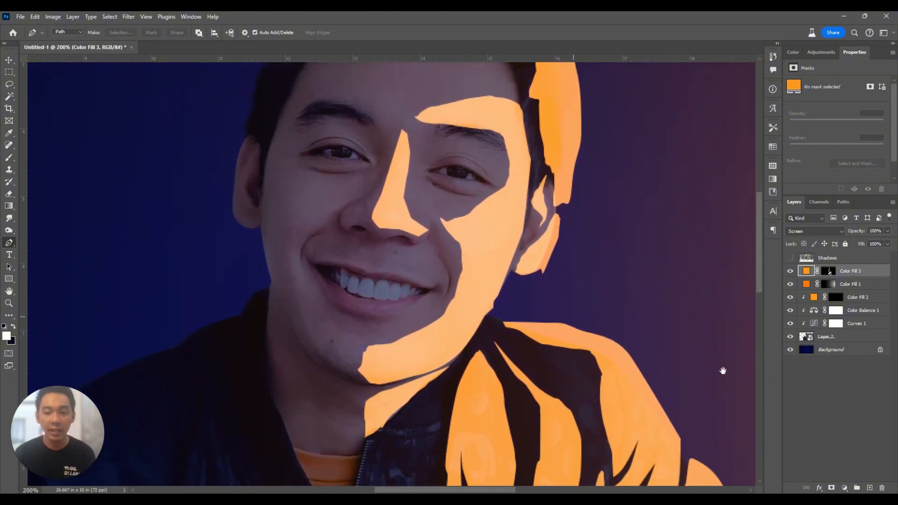
# Clip Color Fill 3 to the portrait above Color Balance 1 and delete the Color Fill 2 layer.
pyautogui.moveTo(870, 273); pyautogui.dragTo(874, 299)
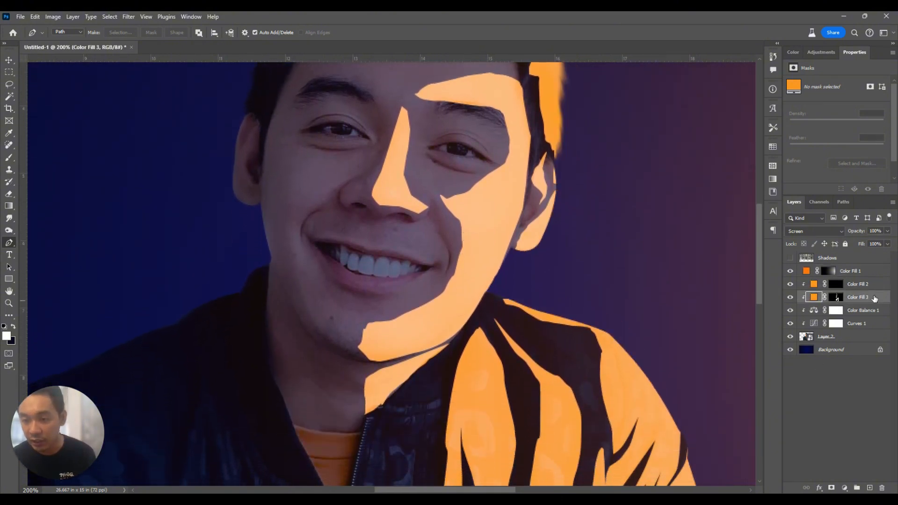
pyautogui.click(876, 289)
pyautogui.press('Delete')
# Examine how the orange light shapes sit on the face, hair and jacket, up close and in the full composition.
pyautogui.moveTo(496, 293); pyautogui.dragTo(484, 269)
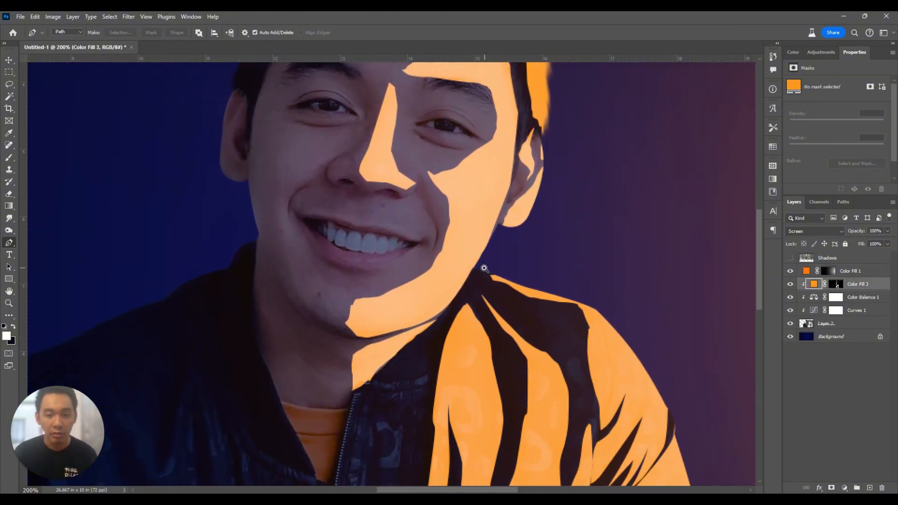
pyautogui.scroll(1, 483, 269)
pyautogui.scroll(-1, 495, 300)
pyautogui.moveTo(505, 411); pyautogui.dragTo(485, 251)
pyautogui.scroll(-1, 485, 251)
pyautogui.moveTo(494, 306)
pyautogui.mouseDown()
pyautogui.moveTo(493, 273)
pyautogui.moveTo(505, 316)
pyautogui.mouseUp()
pyautogui.moveTo(417, 301); pyautogui.dragTo(417, 322)
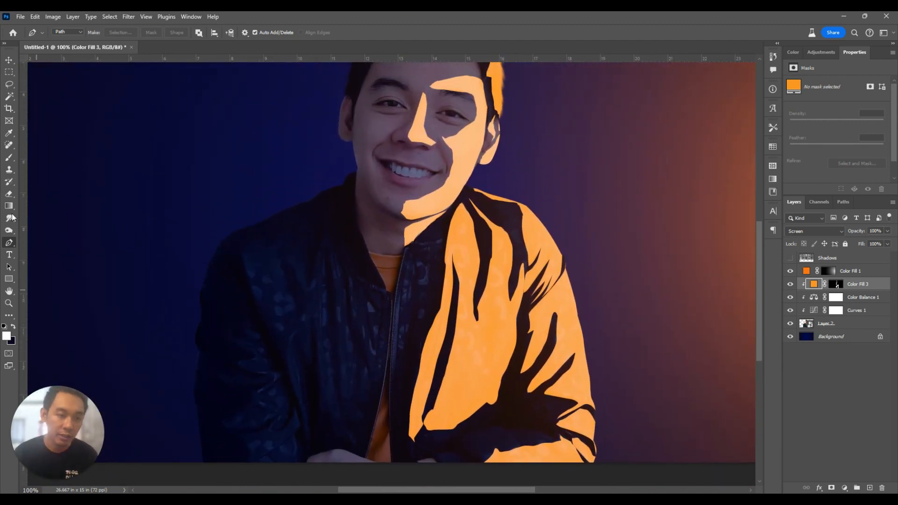
pyautogui.moveTo(520, 291); pyautogui.dragTo(463, 292)
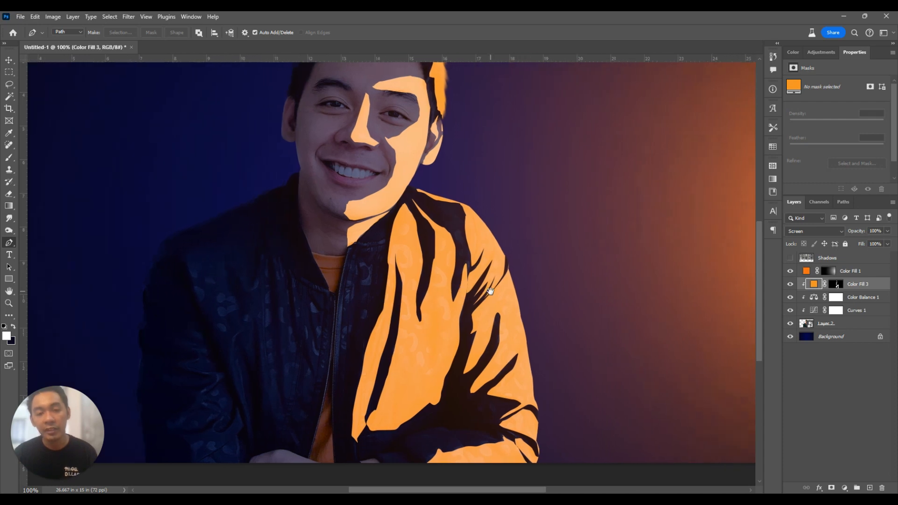
pyautogui.scroll(-1, 492, 296)
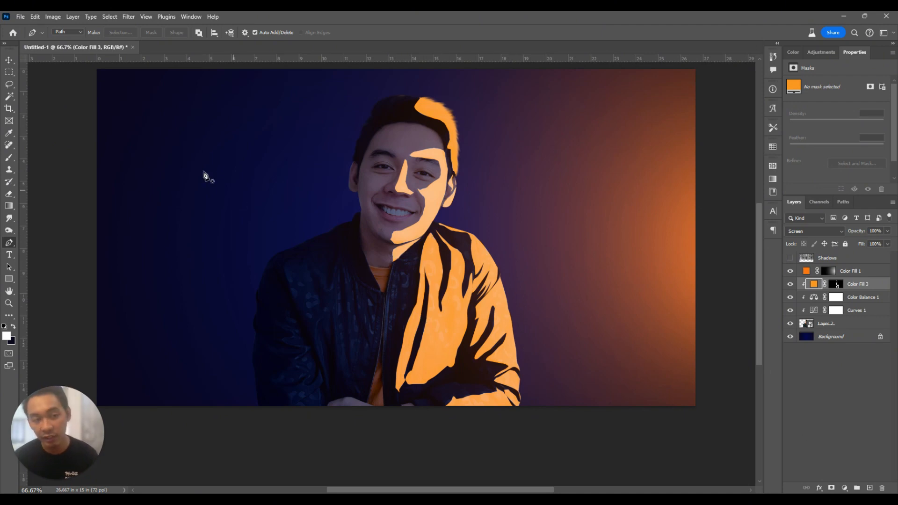
# Soften the forehead edge of the light on the Color Fill 3 mask with a 35 px Soft Round brush at 50% opacity.
pyautogui.keyDown('ctrl'); pyautogui.click(439, 187); pyautogui.keyUp('ctrl')
pyautogui.scroll(2, 439, 187)
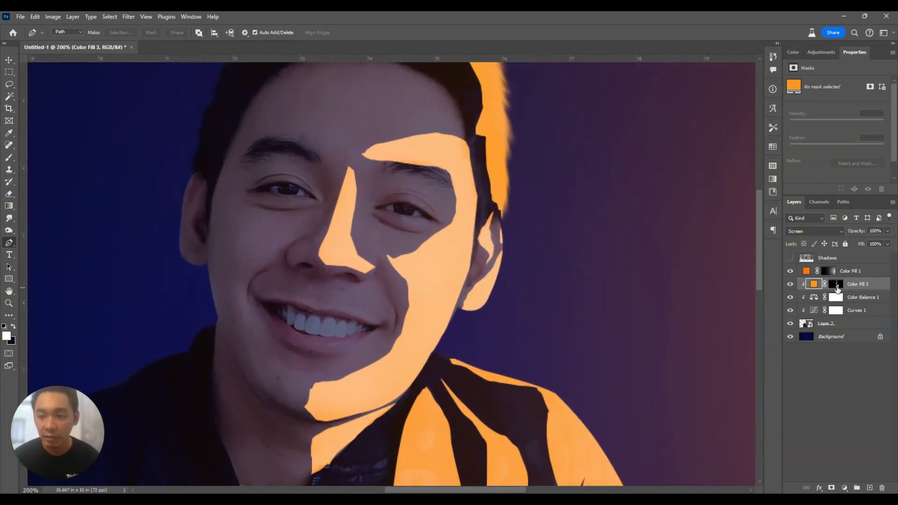
pyautogui.click(836, 286)
pyautogui.scroll(3, 380, 185)
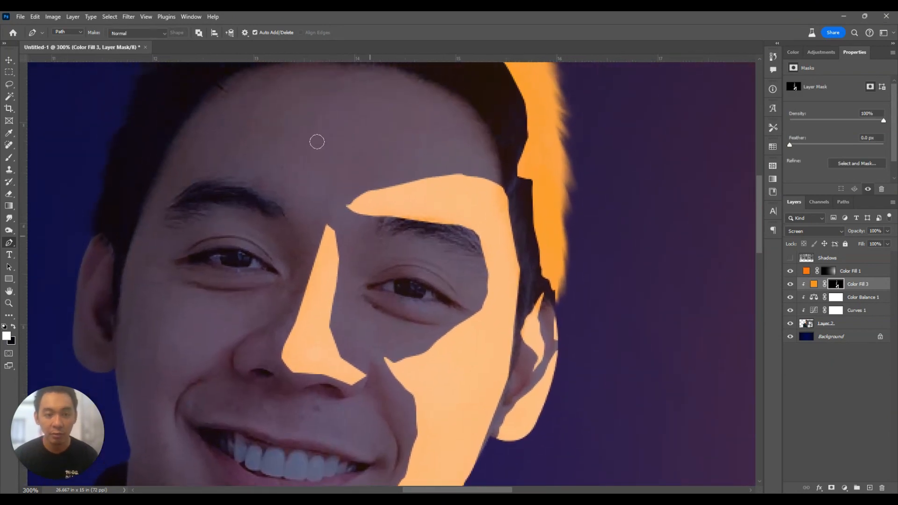
pyautogui.press('b')
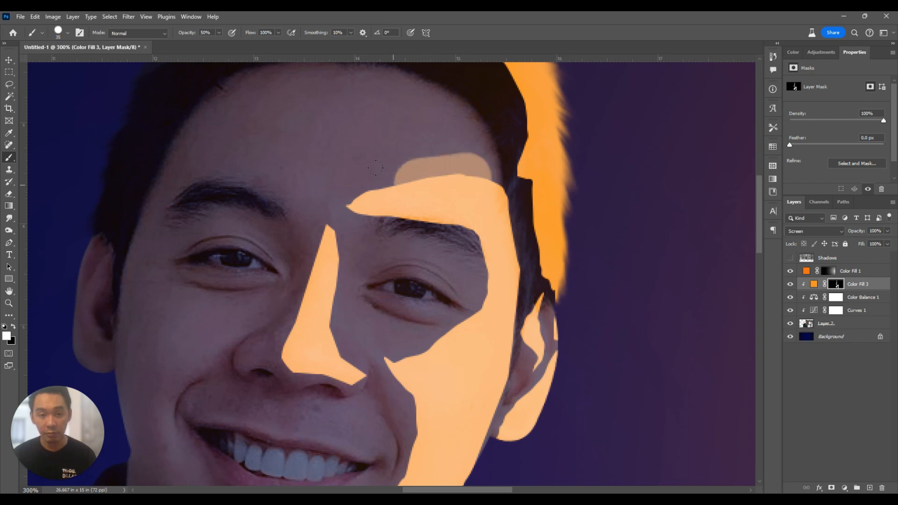
pyautogui.rightClick(435, 189)
pyautogui.click(409, 243)
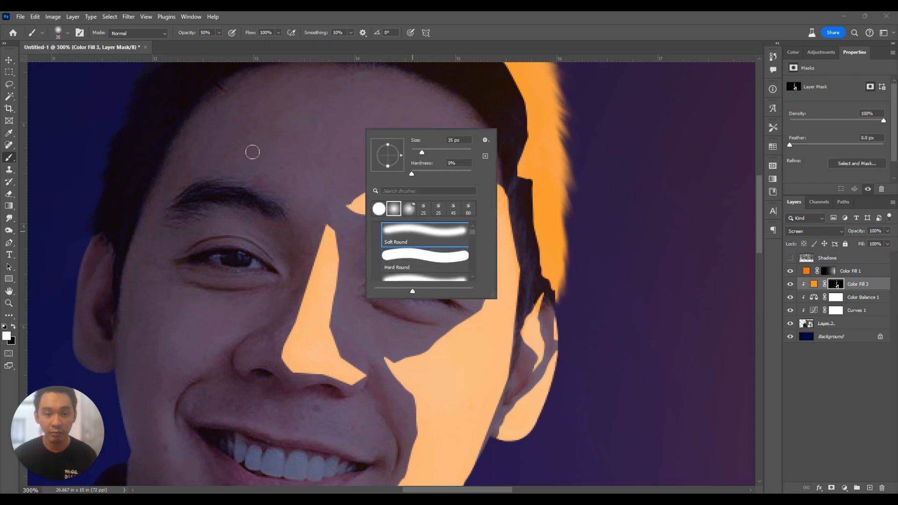
pyautogui.click(253, 150)
pyautogui.moveTo(463, 166)
pyautogui.mouseDown()
pyautogui.moveTo(395, 184)
pyautogui.moveTo(487, 180)
pyautogui.moveTo(505, 202)
pyautogui.moveTo(488, 186)
pyautogui.moveTo(383, 194)
pyautogui.moveTo(423, 181)
pyautogui.moveTo(354, 196)
pyautogui.moveTo(443, 180)
pyautogui.moveTo(348, 206)
pyautogui.moveTo(467, 215)
pyautogui.moveTo(494, 262)
pyautogui.moveTo(481, 315)
pyautogui.moveTo(432, 352)
pyautogui.moveTo(398, 362)
pyautogui.moveTo(459, 322)
pyautogui.moveTo(415, 361)
pyautogui.moveTo(495, 303)
pyautogui.moveTo(483, 290)
pyautogui.moveTo(486, 317)
pyautogui.moveTo(488, 262)
pyautogui.moveTo(463, 346)
pyautogui.mouseUp()
# Reduce the brush to 20 px and soften the mask edges around the forehead, the eye and the light-facing hairline.
pyautogui.press('[')
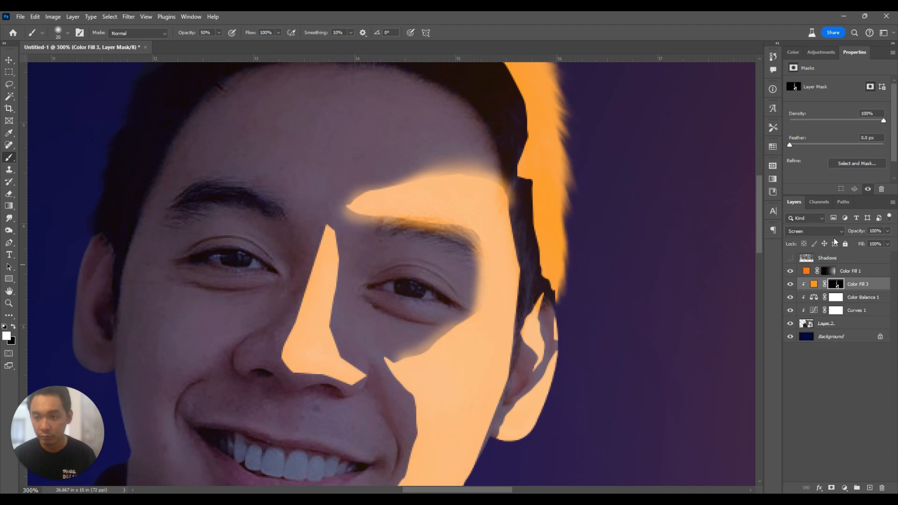
pyautogui.moveTo(493, 271); pyautogui.dragTo(479, 239)
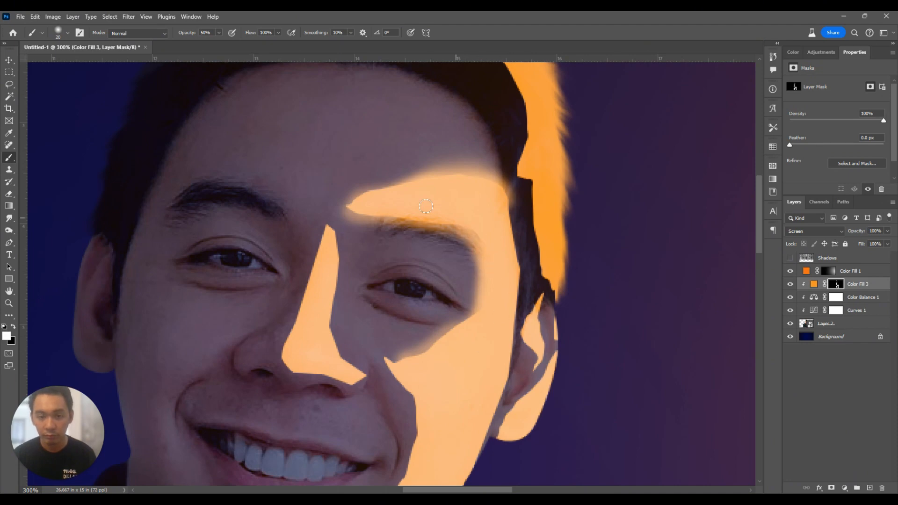
pyautogui.moveTo(513, 174)
pyautogui.mouseDown()
pyautogui.moveTo(537, 188)
pyautogui.moveTo(546, 235)
pyautogui.moveTo(532, 206)
pyautogui.moveTo(552, 282)
pyautogui.moveTo(529, 309)
pyautogui.mouseUp()
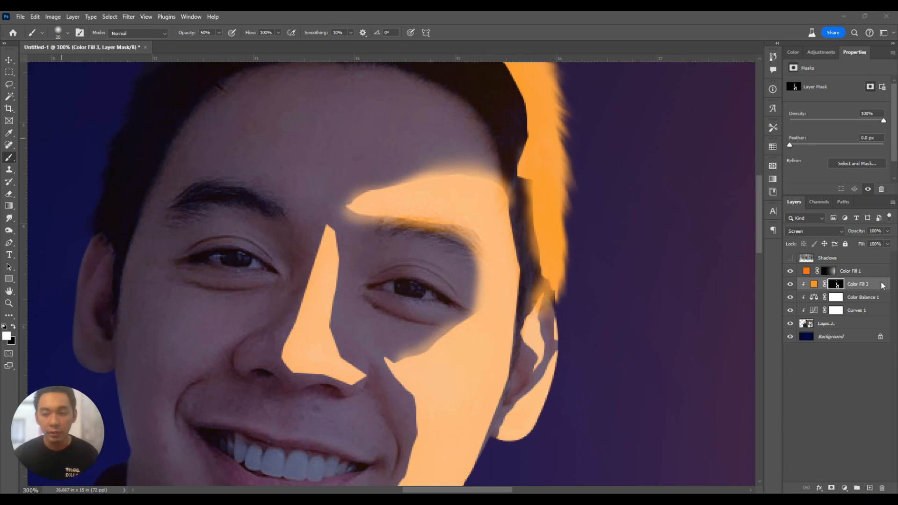
pyautogui.moveTo(417, 211)
pyautogui.mouseDown()
pyautogui.moveTo(462, 224)
pyautogui.moveTo(360, 205)
pyautogui.moveTo(367, 193)
pyautogui.moveTo(398, 183)
pyautogui.moveTo(382, 197)
pyautogui.mouseUp()
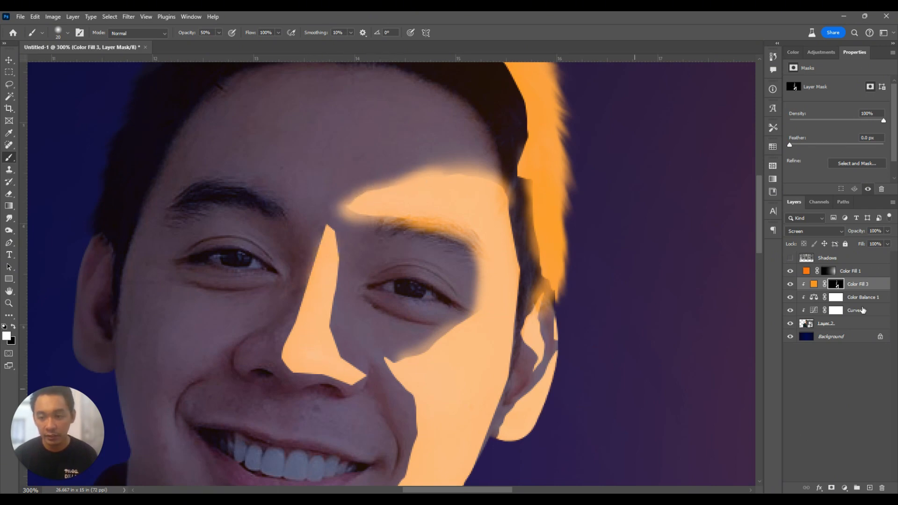
# Split the black Blend If slider of Color Fill 3's Underlying Layer to 3 / 45.
pyautogui.click(876, 289)
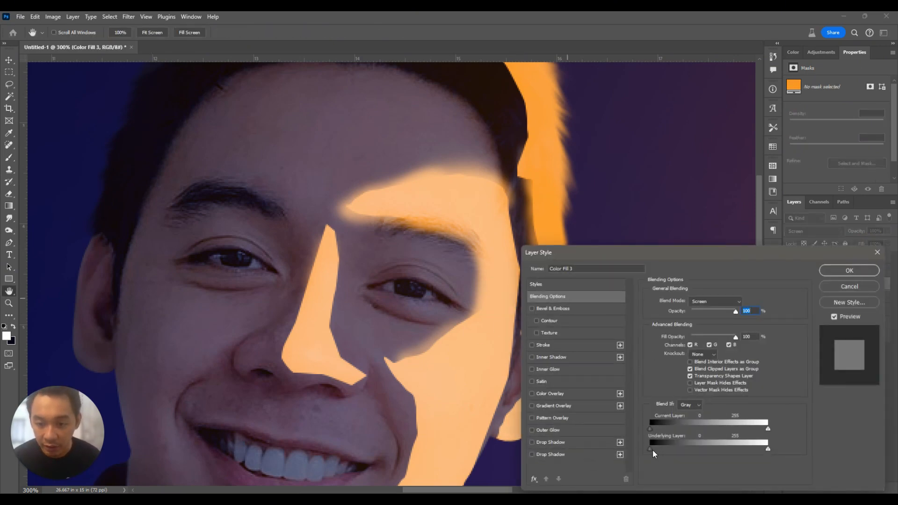
pyautogui.moveTo(651, 449); pyautogui.dragTo(671, 450)
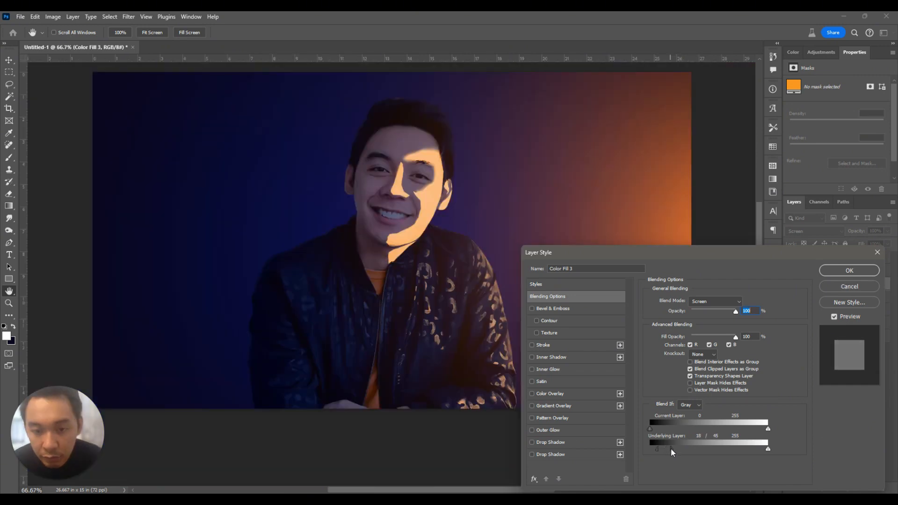
pyautogui.moveTo(654, 451); pyautogui.dragTo(651, 448)
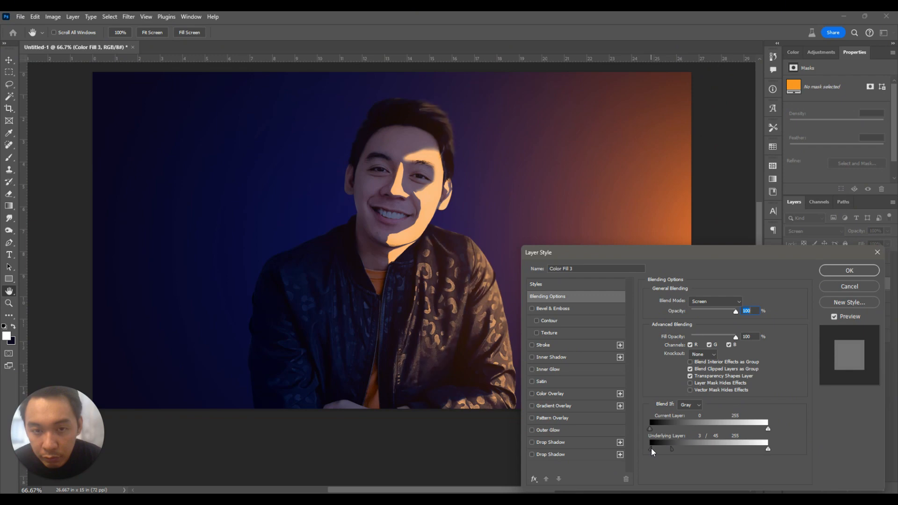
pyautogui.click(843, 271)
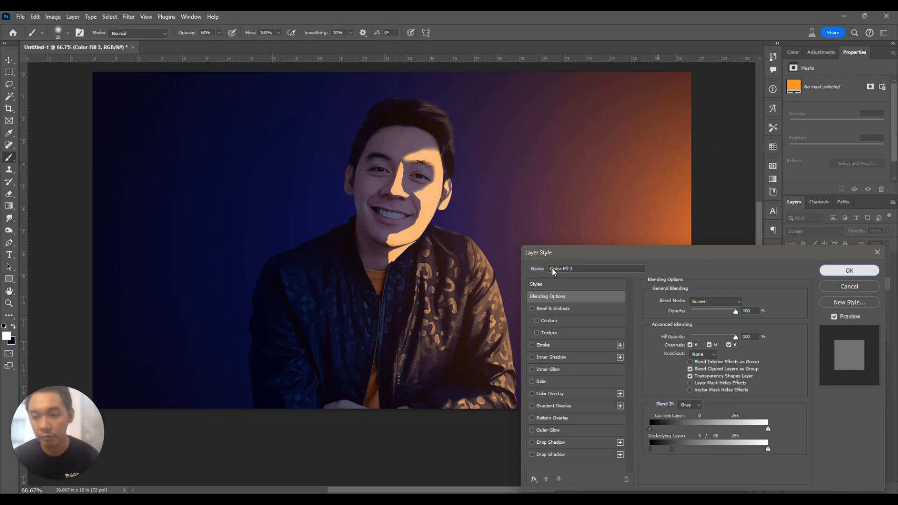
# Paint black on the mask to blend the light edges on chin, nose and cheek, and feather the mask by 2.4 px.
pyautogui.scroll(5, 484, 234)
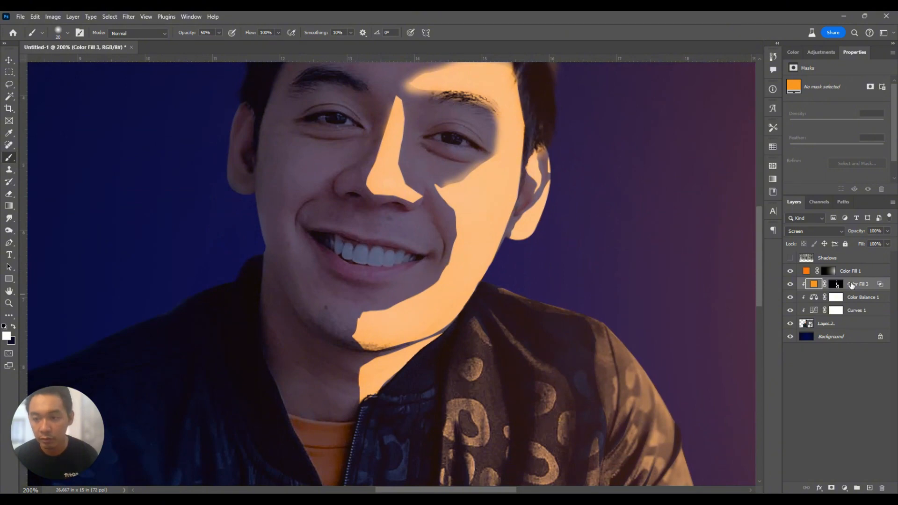
pyautogui.click(835, 284)
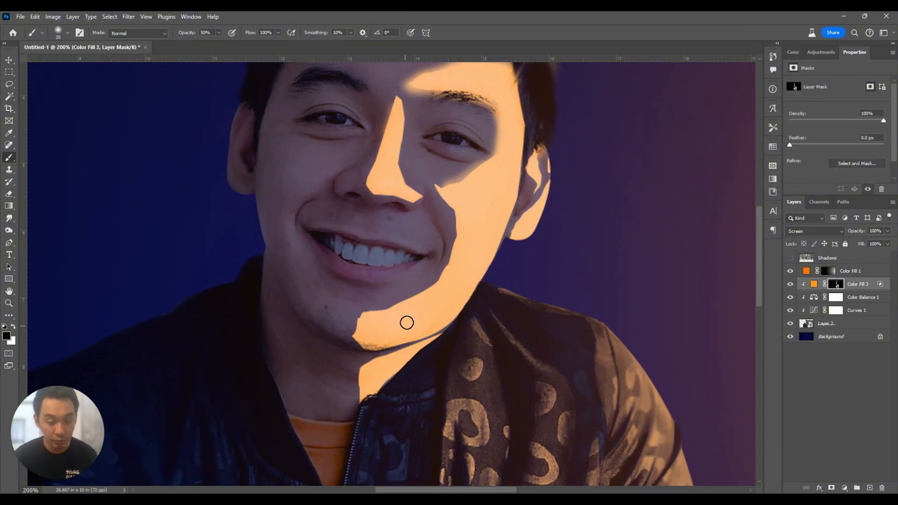
pyautogui.moveTo(374, 327)
pyautogui.mouseDown()
pyautogui.moveTo(428, 236)
pyautogui.moveTo(410, 191)
pyautogui.mouseUp()
pyautogui.scroll(3, 420, 194)
pyautogui.scroll(4, 388, 196)
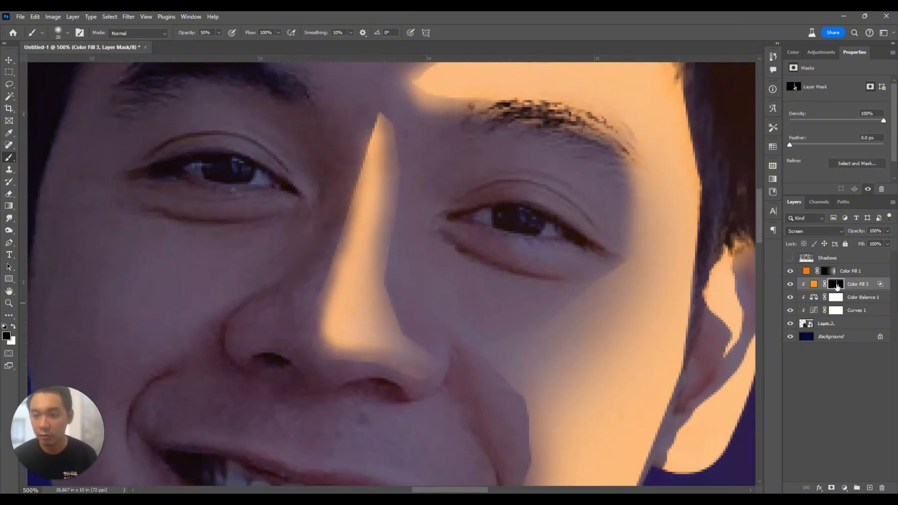
pyautogui.moveTo(789, 145); pyautogui.dragTo(800, 158)
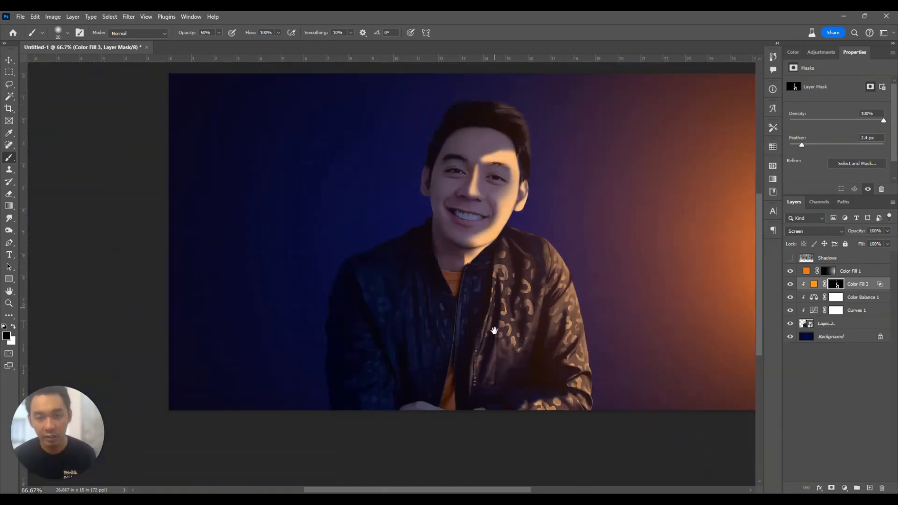
# Refine the light transitions on the brow, cheek, chin and nose by painting white and black on the mask at 10% brush opacity.
pyautogui.scroll(3, 496, 140)
pyautogui.moveTo(444, 201)
pyautogui.mouseDown()
pyautogui.moveTo(513, 192)
pyautogui.moveTo(491, 208)
pyautogui.mouseUp()
pyautogui.press('x')
pyautogui.click(534, 184)
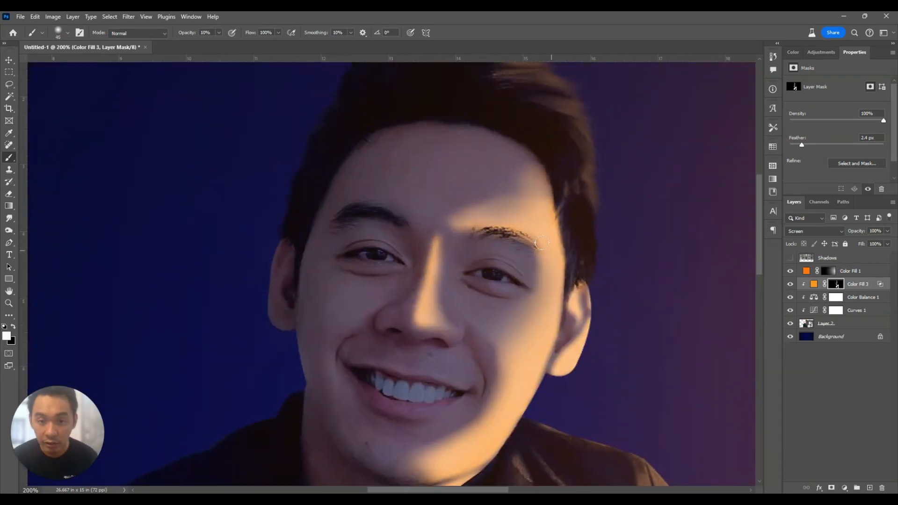
pyautogui.press('x')
pyautogui.moveTo(487, 366); pyautogui.dragTo(519, 241)
pyautogui.moveTo(496, 315)
pyautogui.mouseDown()
pyautogui.moveTo(451, 333)
pyautogui.moveTo(413, 395)
pyautogui.mouseUp()
pyautogui.moveTo(491, 357); pyautogui.dragTo(590, 237)
pyautogui.scroll(2, 491, 156)
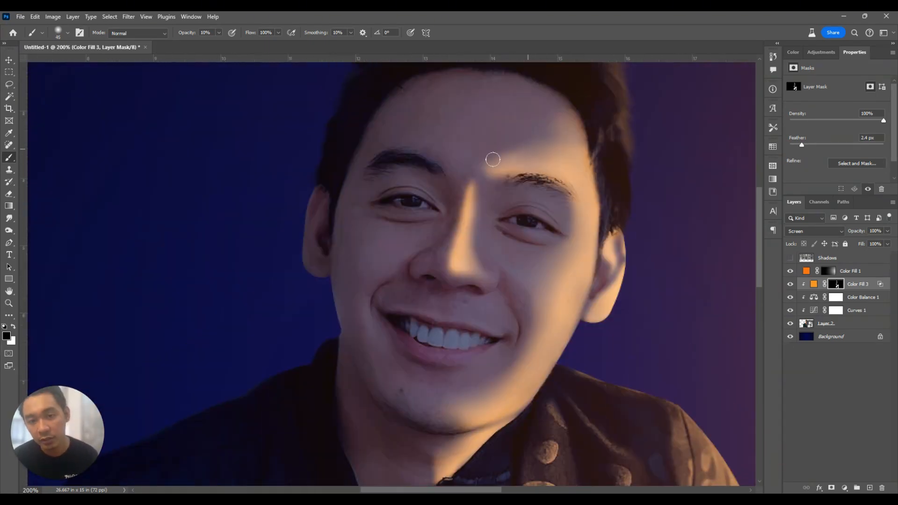
pyautogui.moveTo(465, 192); pyautogui.dragTo(435, 231)
# Enlarge the brush and paint white on the mask to build up light along the light-facing hair and forehead.
pyautogui.scroll(-2, 495, 117)
pyautogui.scroll(3, 547, 232)
pyautogui.press(']')
pyautogui.press(']')
pyautogui.press(']')
pyautogui.press(']')
pyautogui.press('x')
pyautogui.scroll(2, 558, 288)
pyautogui.moveTo(559, 287); pyautogui.dragTo(613, 477)
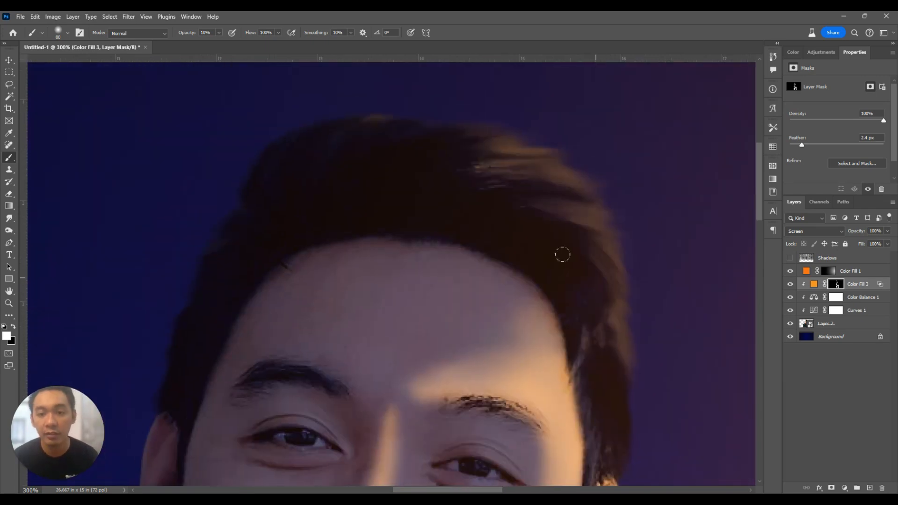
pyautogui.moveTo(388, 458); pyautogui.dragTo(456, 169)
pyautogui.click(507, 343)
# Enlarge the brush further and paint black on the mask to fade the light.
pyautogui.scroll(-2, 551, 304)
pyautogui.press('x')
pyautogui.press(']')
pyautogui.press(']')
pyautogui.press(']')
pyautogui.press(']')
pyautogui.press(']')
pyautogui.press(']')
pyautogui.press(']')
pyautogui.press(']')
pyautogui.press(']')
pyautogui.press(']')
pyautogui.click(500, 341)
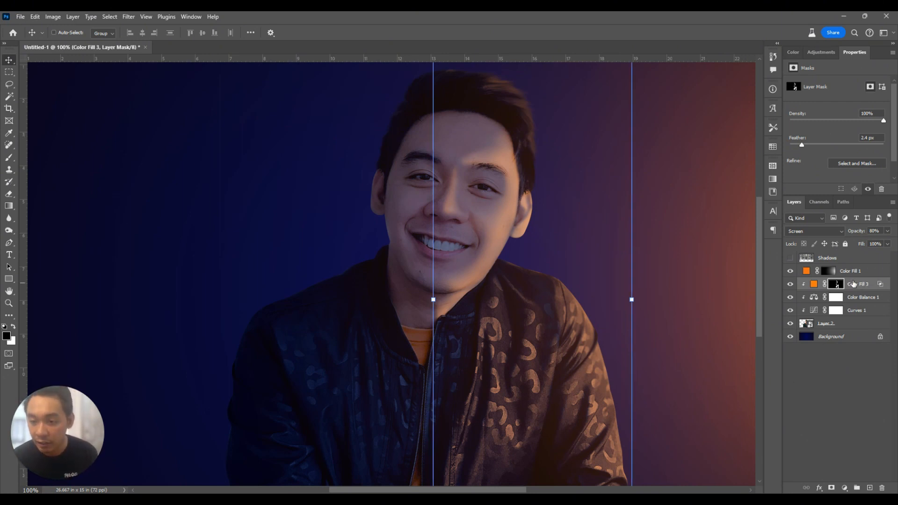
pyautogui.click(812, 447)
pyautogui.click(872, 273)
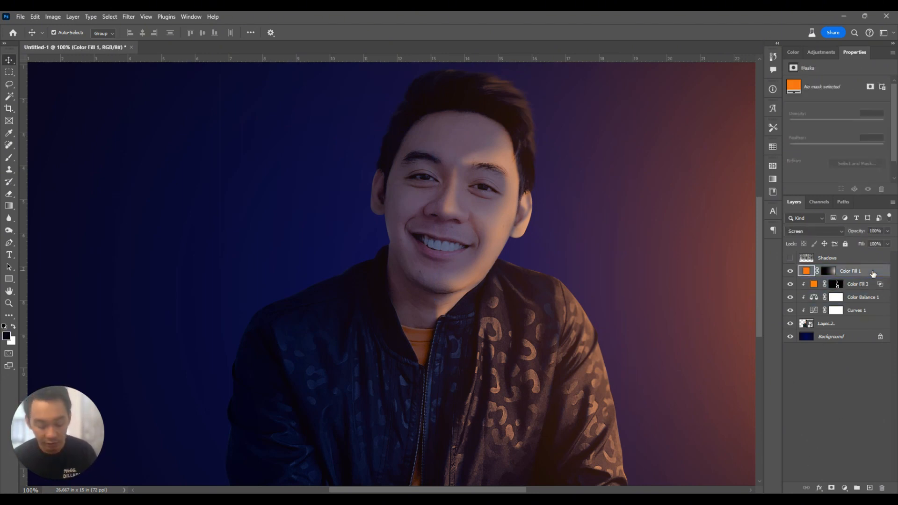
pyautogui.hotkey('ctrl', 'j')
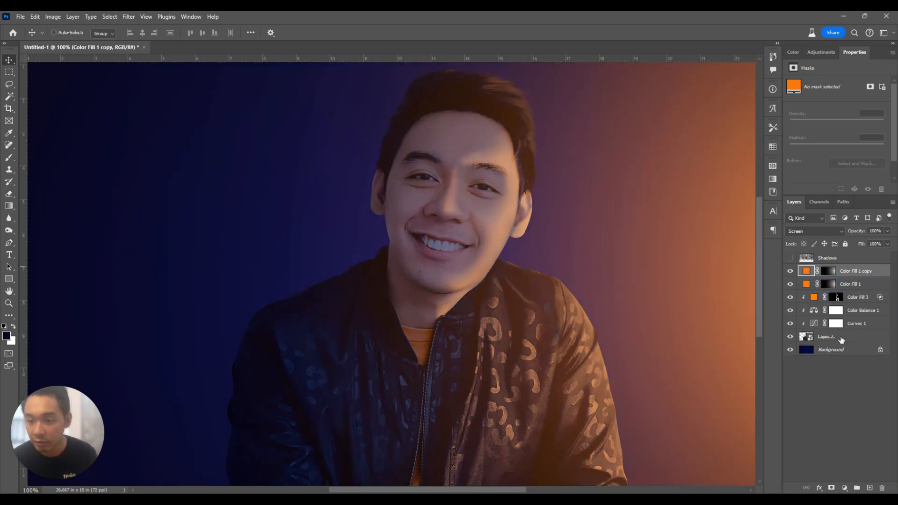
pyautogui.hotkey('ctrl', 'z')
# Duplicate Color Fill 3 and clip the copy to the portrait.
pyautogui.click(869, 285)
pyautogui.hotkey('ctrl', 'j')
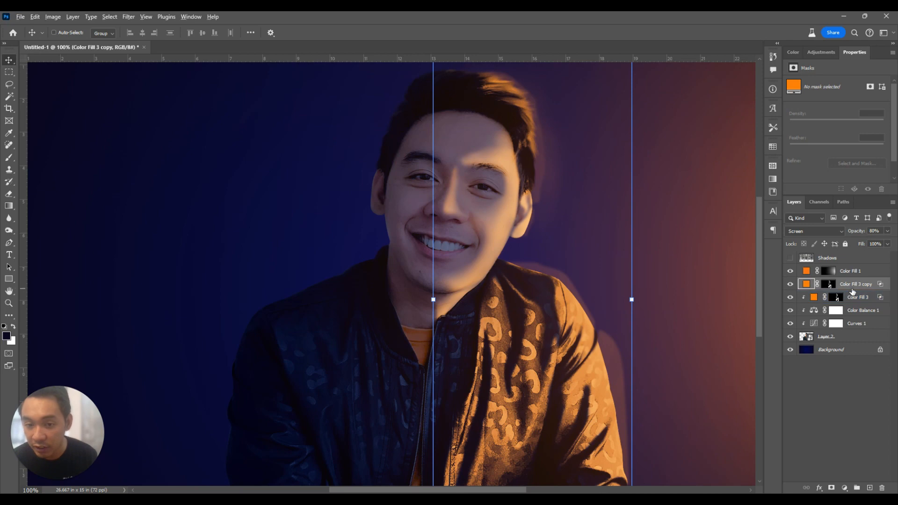
pyautogui.moveTo(850, 288); pyautogui.dragTo(849, 291)
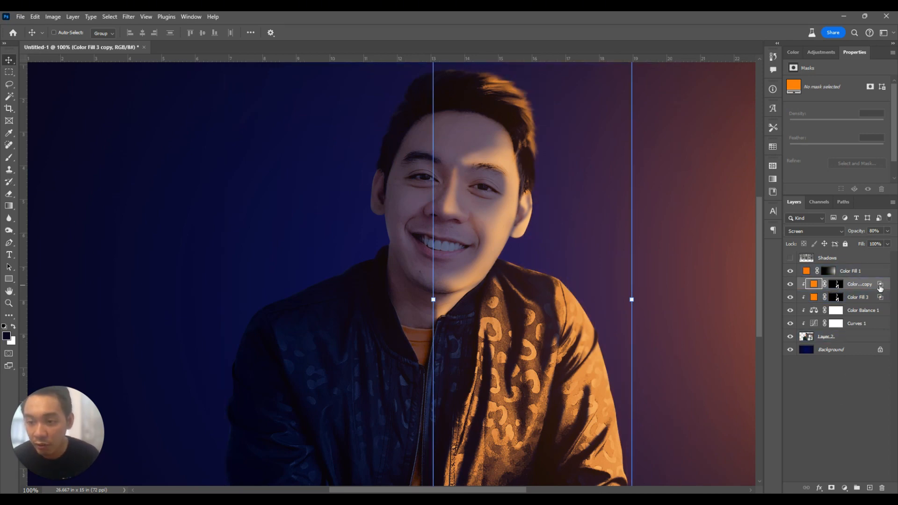
# Reset the black Blend If slider of the copy's Underlying Layer to 0 and set the layer's opacity to 84%.
pyautogui.doubleClick(882, 286)
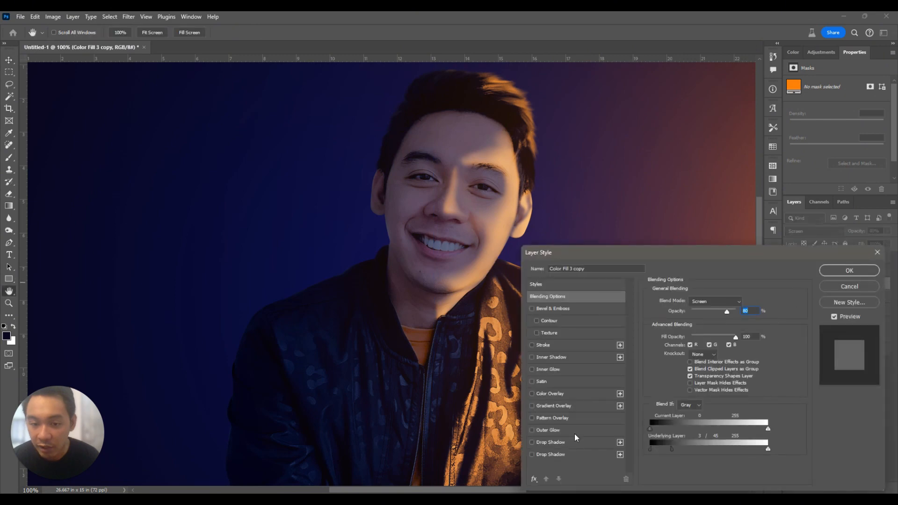
pyautogui.moveTo(669, 449); pyautogui.dragTo(581, 452)
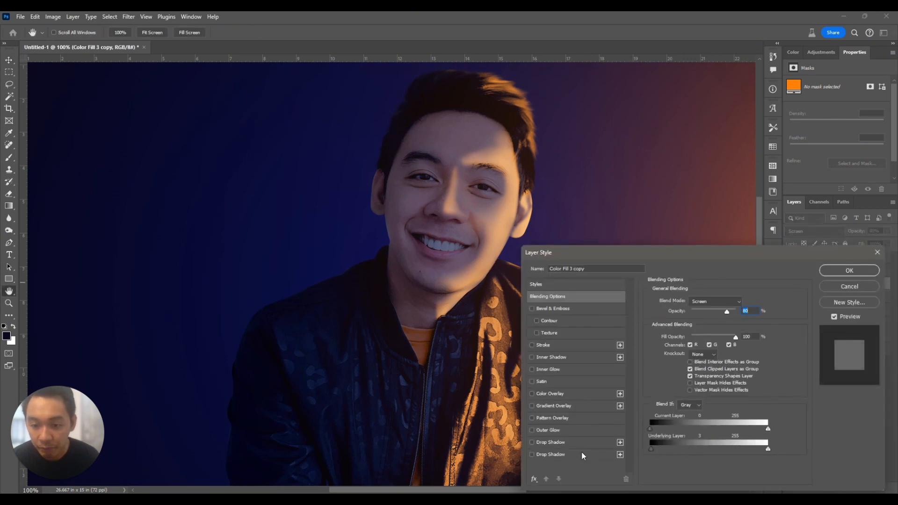
pyautogui.click(854, 272)
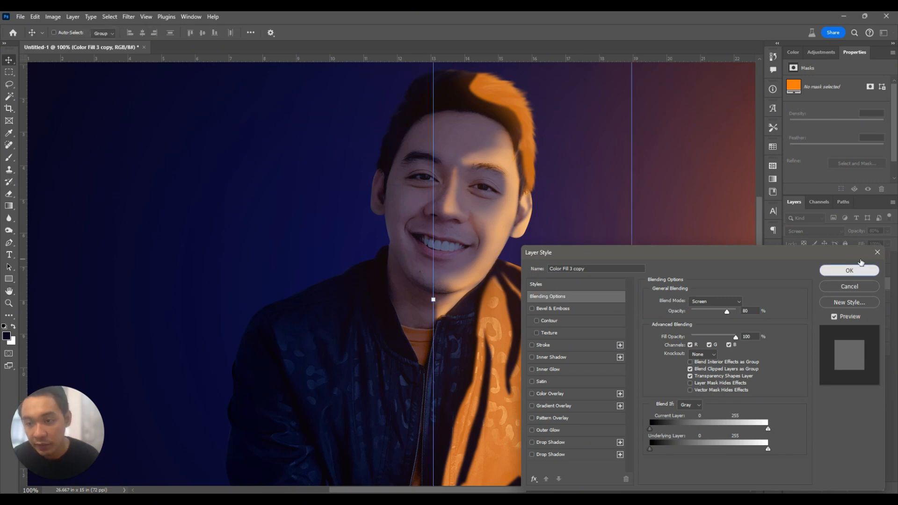
pyautogui.click(860, 270)
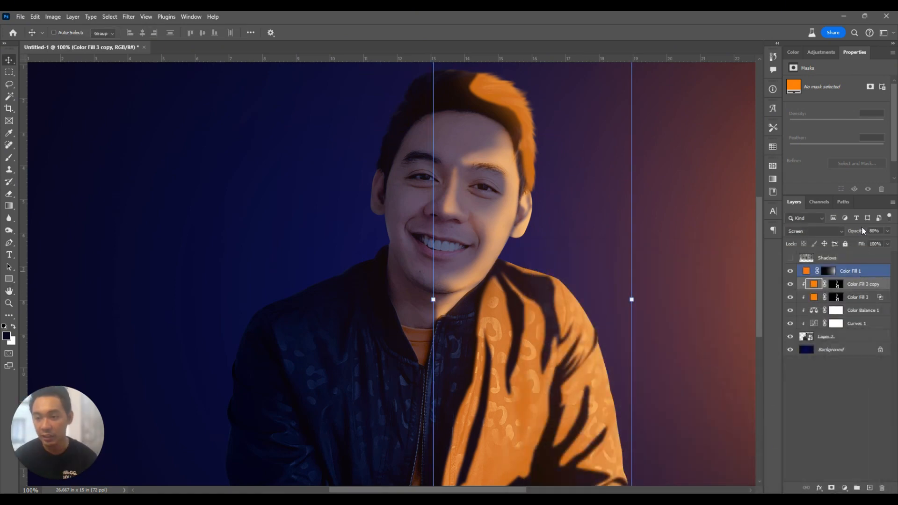
pyautogui.moveTo(853, 233); pyautogui.dragTo(861, 233)
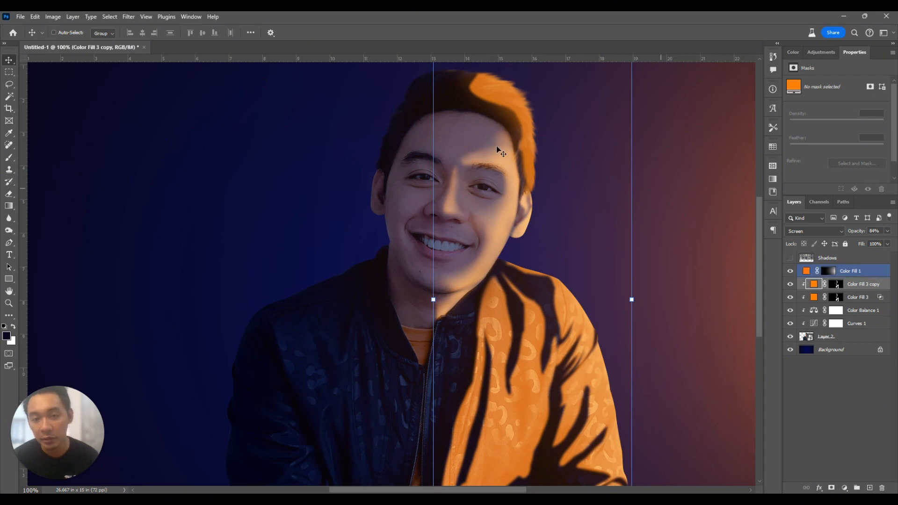
pyautogui.moveTo(509, 359); pyautogui.dragTo(497, 261)
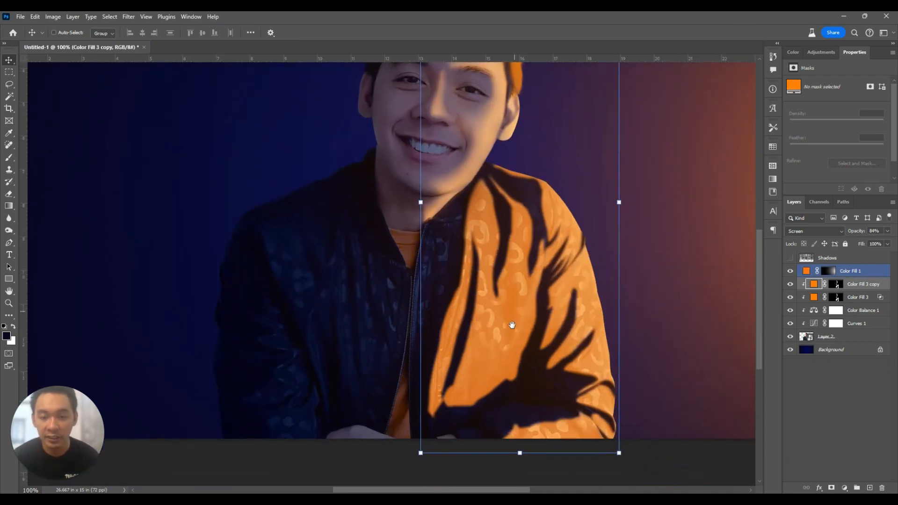
# Paint black at 50% brush opacity on Color Fill 3 copy's mask to fade the orange over the jacket's front.
pyautogui.moveTo(512, 325); pyautogui.dragTo(506, 352)
pyautogui.scroll(-2, 507, 342)
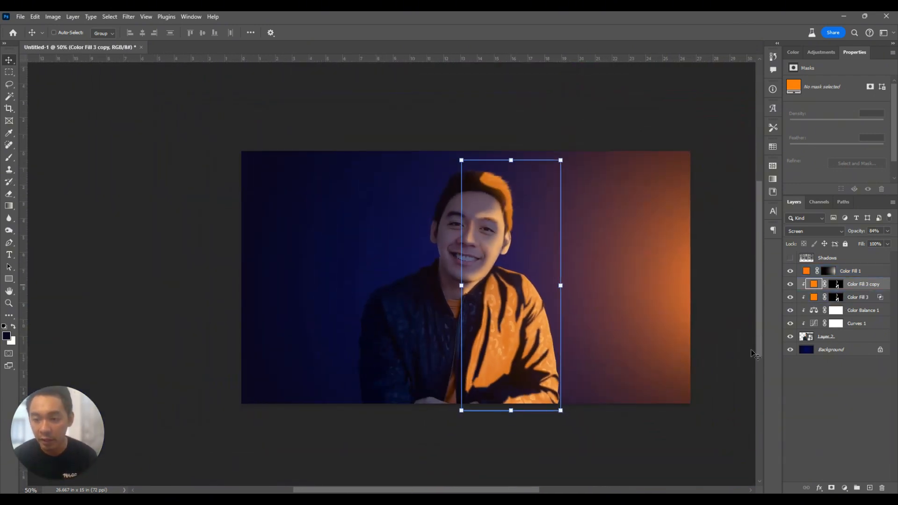
pyautogui.press('b')
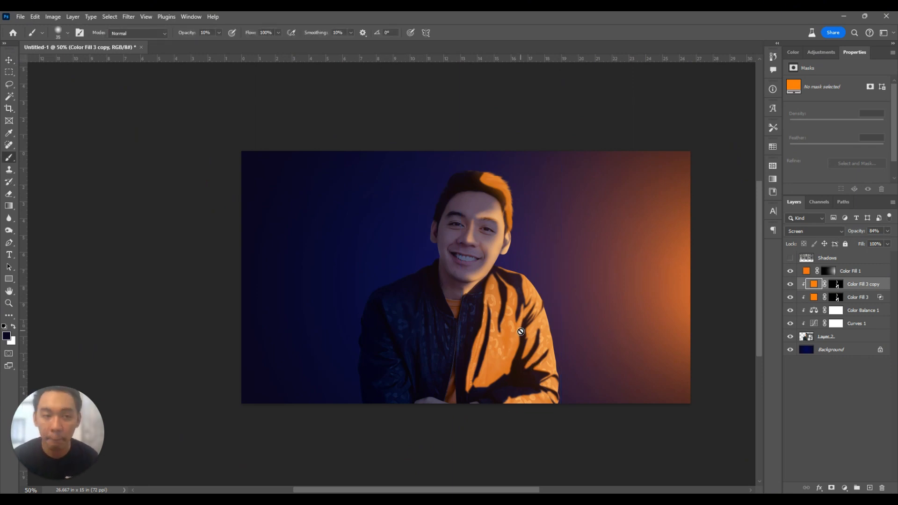
pyautogui.click(837, 285)
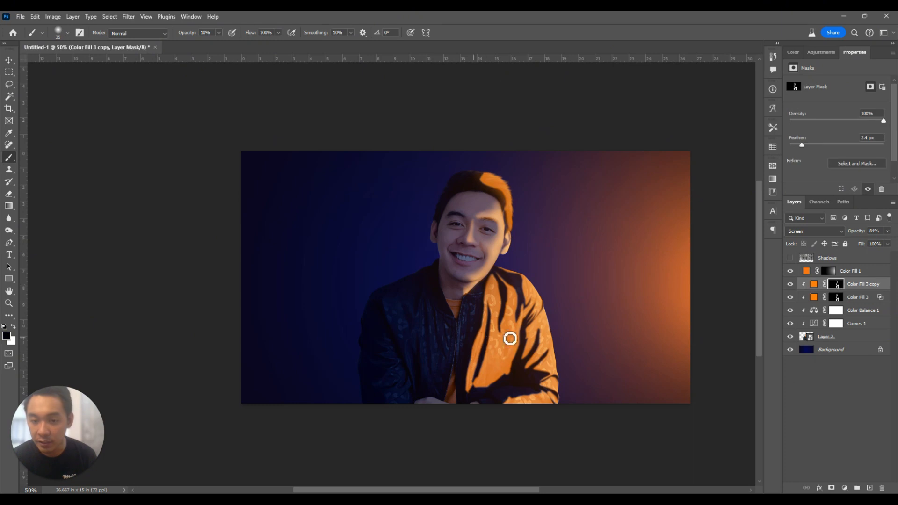
pyautogui.scroll(1, 514, 374)
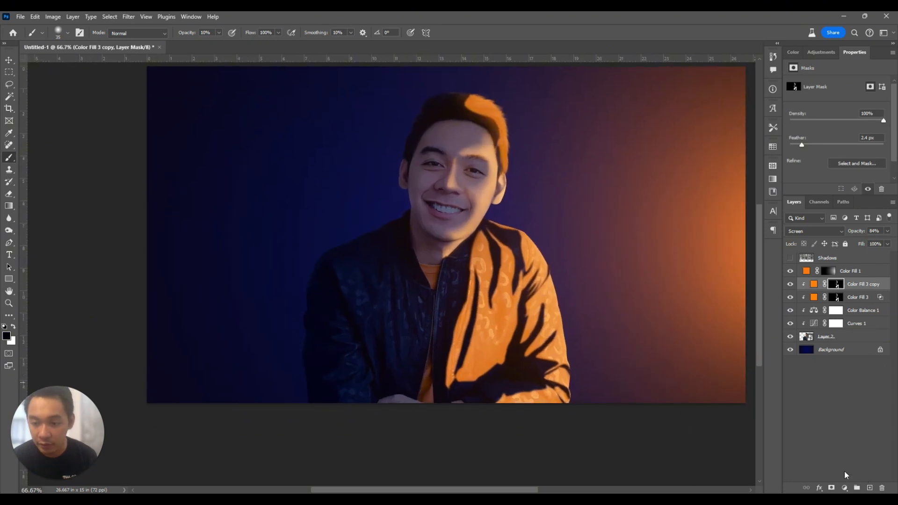
pyautogui.scroll(1, 462, 306)
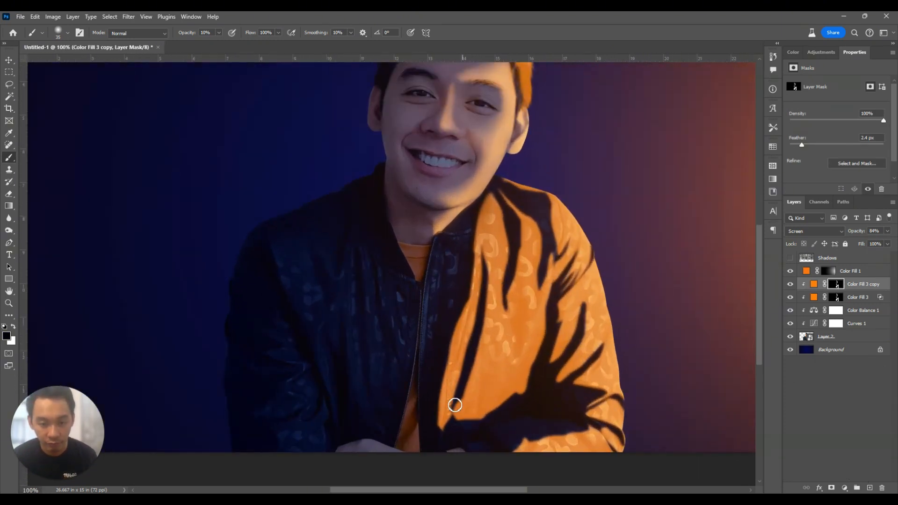
pyautogui.moveTo(461, 253); pyautogui.dragTo(467, 383)
pyautogui.moveTo(491, 261); pyautogui.dragTo(503, 384)
pyautogui.click(576, 337)
pyautogui.click(541, 239)
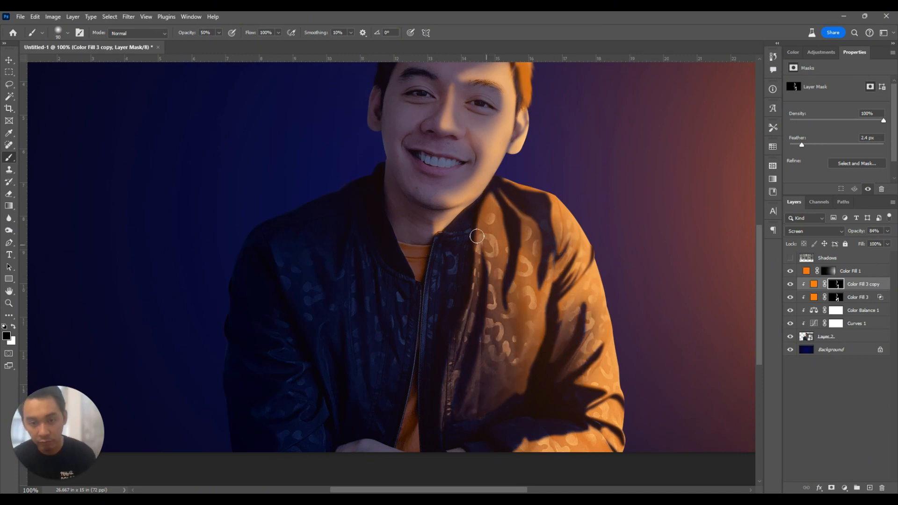
pyautogui.hotkey('ctrl', 'z')
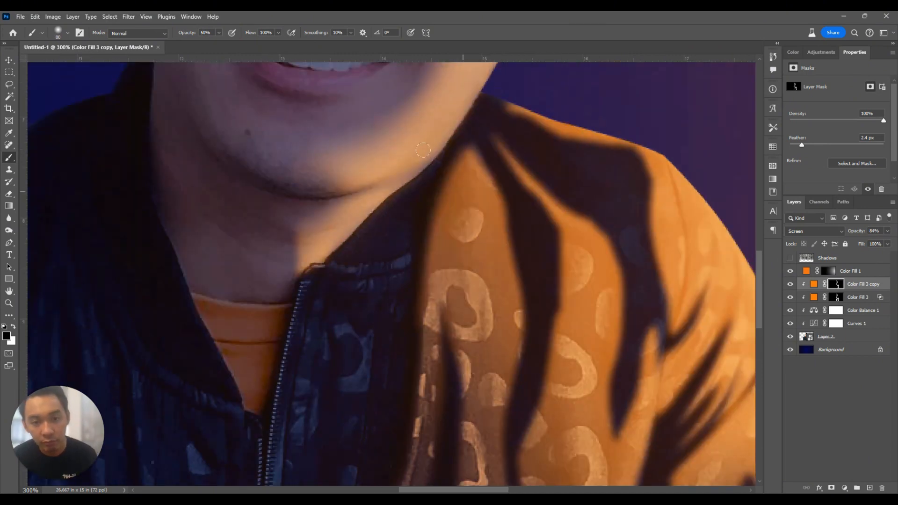
# Reduce the brush and continue painting black on the mask over the jacket's lit collar and chest area.
pyautogui.moveTo(463, 166); pyautogui.dragTo(444, 322)
pyautogui.moveTo(353, 96); pyautogui.dragTo(385, 328)
pyautogui.press('[')
pyautogui.press('[')
pyautogui.press('[')
pyautogui.press('[')
pyautogui.press('[')
pyautogui.moveTo(503, 222)
pyautogui.mouseDown()
pyautogui.moveTo(496, 299)
pyautogui.moveTo(515, 374)
pyautogui.mouseUp()
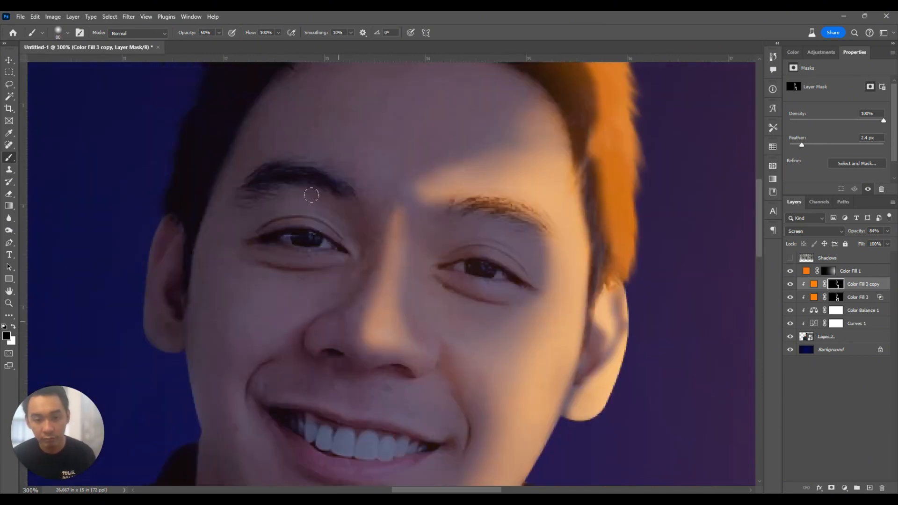
# Set the mask's Feather to 8 px and paint with a 30 px brush to soften the light on the hair.
pyautogui.moveTo(310, 196); pyautogui.dragTo(302, 315)
pyautogui.moveTo(519, 135); pyautogui.dragTo(554, 233)
pyautogui.scroll(3, 555, 233)
pyautogui.moveTo(458, 140)
pyautogui.mouseDown()
pyautogui.moveTo(594, 196)
pyautogui.moveTo(496, 201)
pyautogui.moveTo(583, 256)
pyautogui.mouseUp()
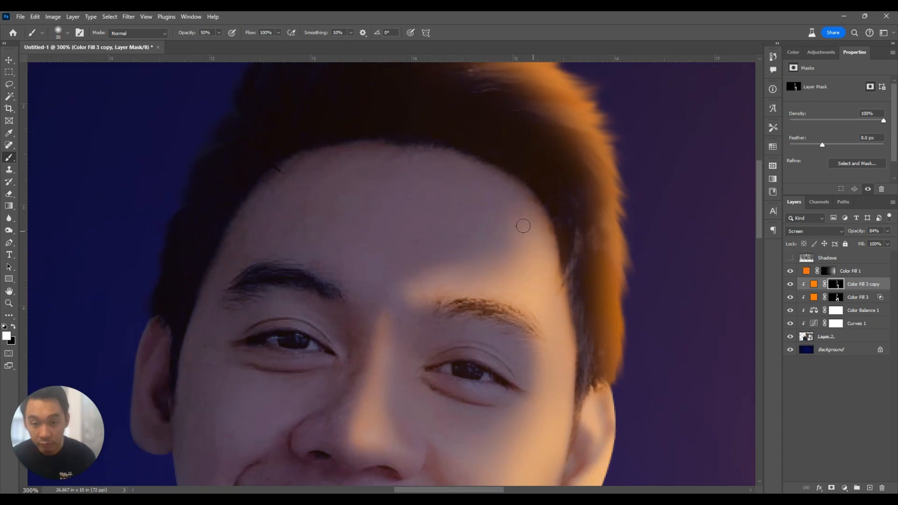
pyautogui.moveTo(509, 384); pyautogui.dragTo(538, 95)
pyautogui.press('x')
pyautogui.moveTo(608, 198)
pyautogui.mouseDown()
pyautogui.moveTo(607, 220)
pyautogui.moveTo(587, 91)
pyautogui.mouseUp()
pyautogui.moveTo(577, 424); pyautogui.dragTo(522, 254)
# Enlarge the brush and paint at 10% opacity to blend the orange light smoothly across the jacket.
pyautogui.scroll(-3, 522, 253)
pyautogui.press(']')
pyautogui.press(']')
pyautogui.press(']')
pyautogui.press(']')
pyautogui.press(']')
pyautogui.press(']')
pyautogui.press(']')
pyautogui.press(']')
pyautogui.press(']')
pyautogui.press(']')
pyautogui.press(']')
pyautogui.moveTo(550, 360)
pyautogui.mouseDown()
pyautogui.moveTo(523, 341)
pyautogui.moveTo(547, 311)
pyautogui.mouseUp()
pyautogui.scroll(2, 460, 148)
pyautogui.press('[')
pyautogui.press('[')
pyautogui.press('[')
pyautogui.press('[')
pyautogui.hotkey('alt', '[')
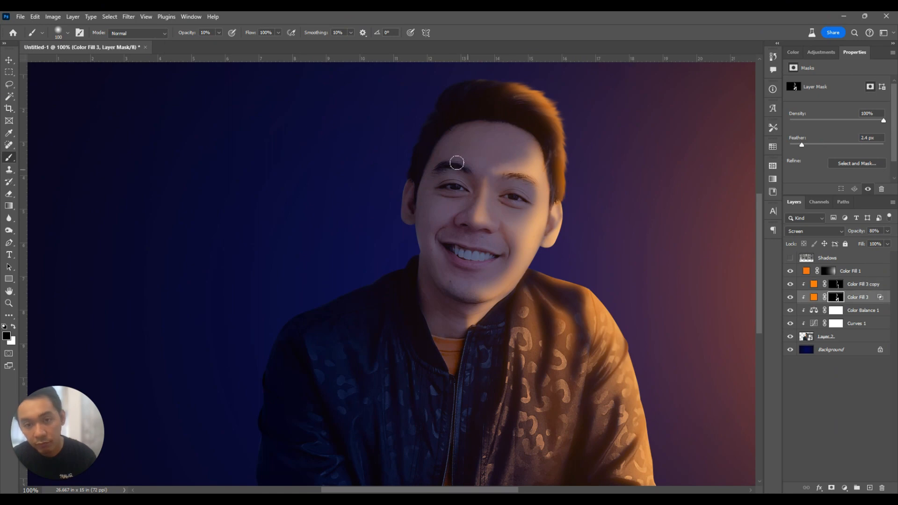
# Set Color Fill 3 copy's layer opacity to 57%.
pyautogui.scroll(2, 467, 196)
pyautogui.click(835, 284)
pyautogui.moveTo(859, 232); pyautogui.dragTo(846, 236)
# Reduce the brush to 70 px and paint black on the copy's mask to refine the light around the jacket's shoulder.
pyautogui.scroll(-2, 548, 125)
pyautogui.scroll(2, 583, 265)
pyautogui.press('[')
pyautogui.press('[')
pyautogui.press('[')
pyautogui.press('[')
pyautogui.press('[')
pyautogui.press('[')
pyautogui.press('x')
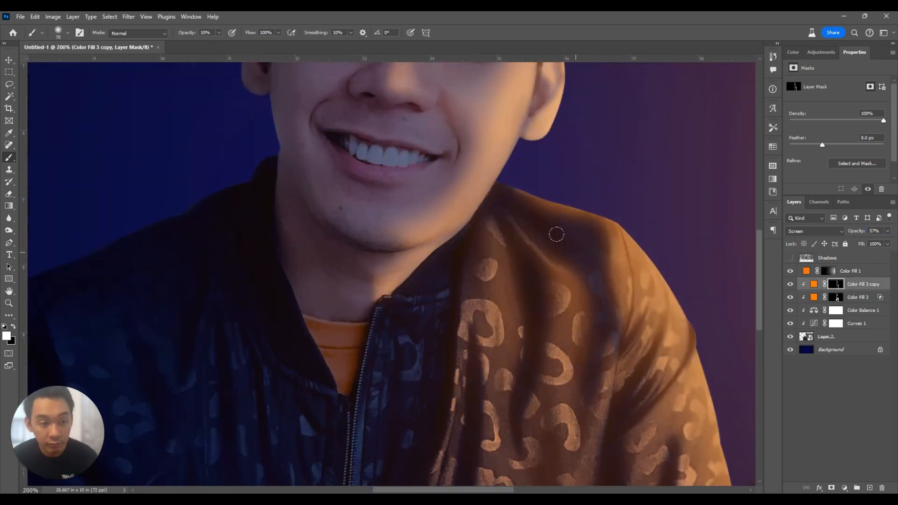
pyautogui.press('x')
pyautogui.moveTo(612, 414); pyautogui.dragTo(560, 244)
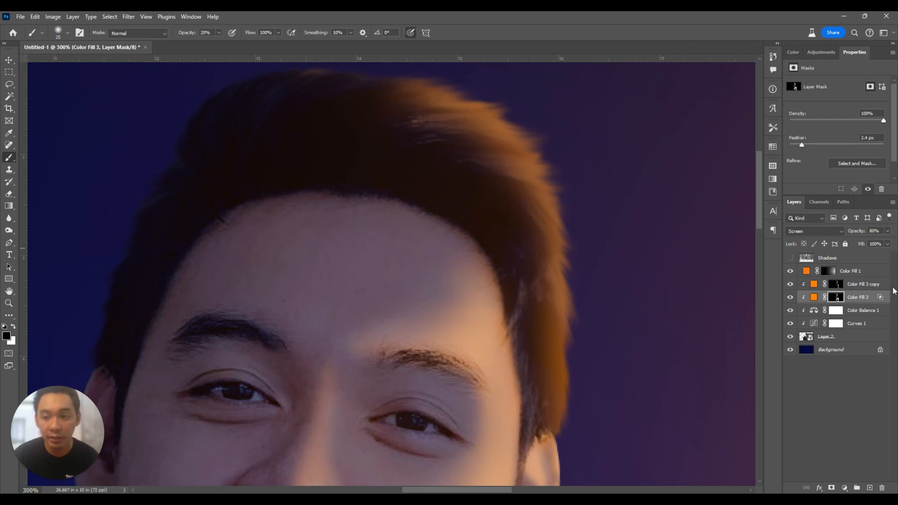
# Select Color Fill 3 copy's mask and switch to a Hard Round brush of 2 px.
pyautogui.click(838, 285)
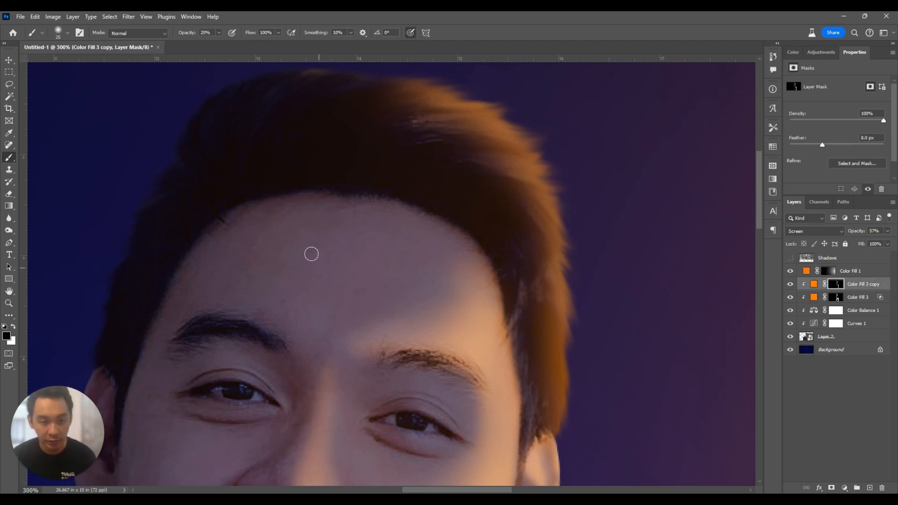
pyautogui.rightClick(379, 184)
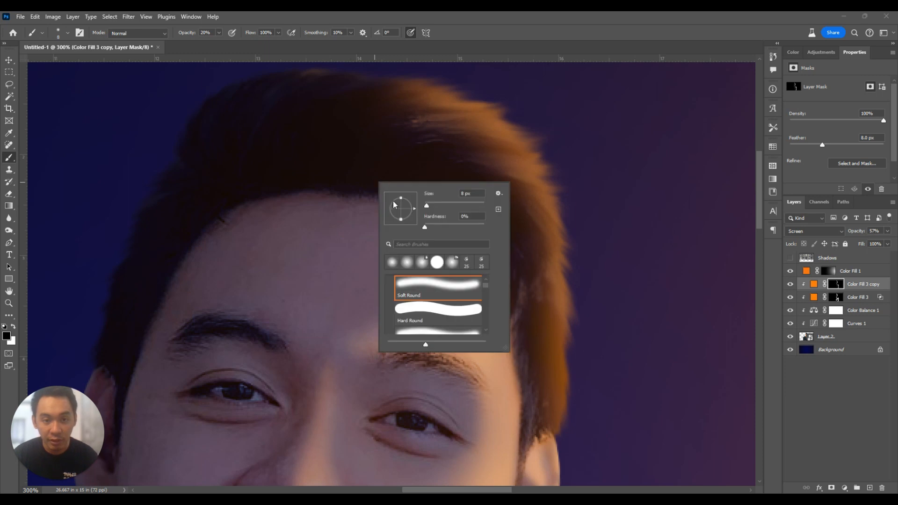
pyautogui.click(441, 309)
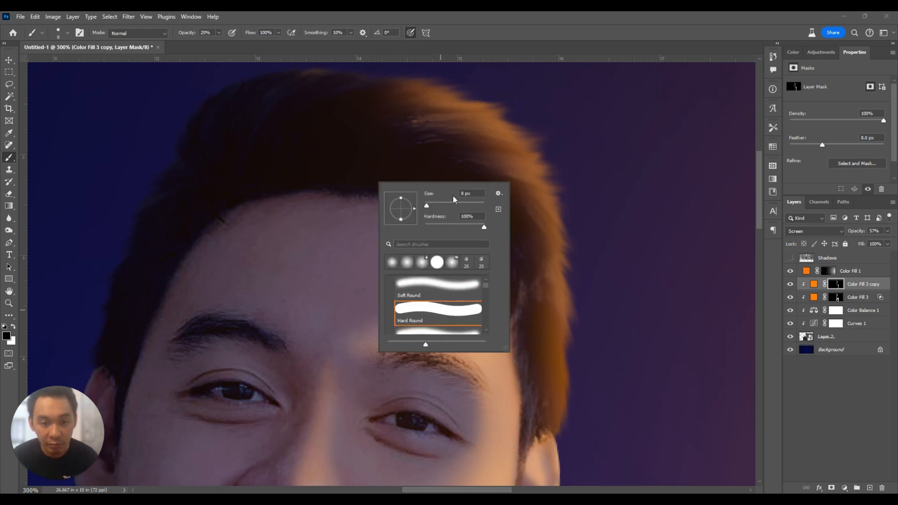
pyautogui.click(448, 137)
pyautogui.press('[')
pyautogui.press('[')
pyautogui.press('[')
pyautogui.press('[')
pyautogui.press('[')
pyautogui.press('[')
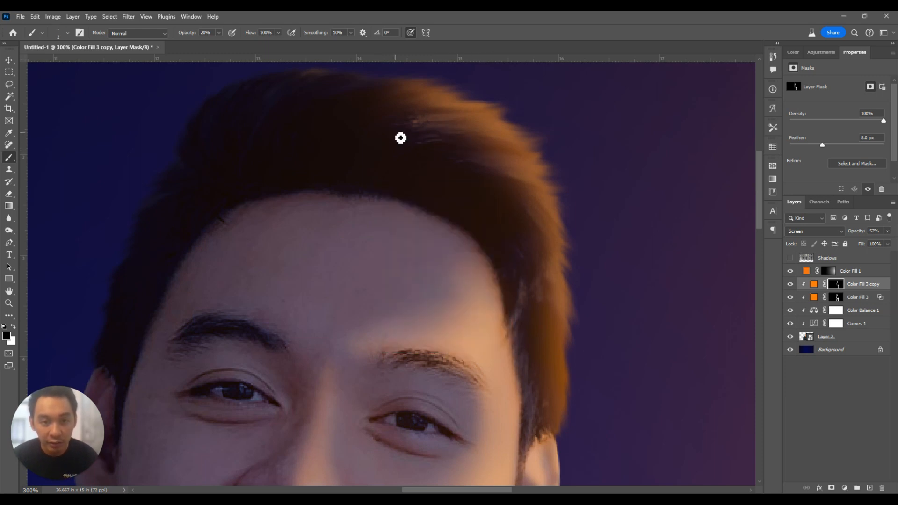
# Duplicate Color Fill 3 copy and set the brush opacity to 100%.
pyautogui.hotkey('ctrl', 'j')
pyautogui.hotkey('ctrl', 'alt', 'g')
pyautogui.press('0')
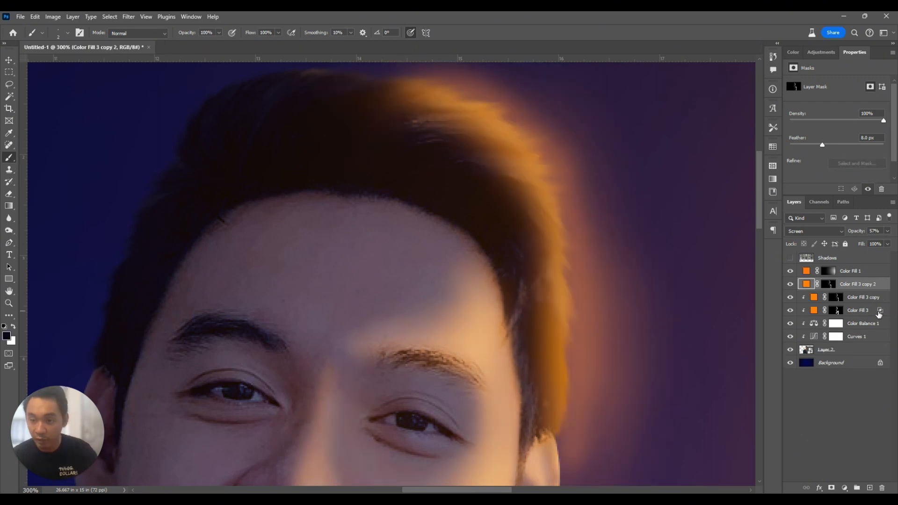
# Fill the duplicate layer's mask with black and make white the painting color.
pyautogui.moveTo(830, 287); pyautogui.dragTo(882, 487)
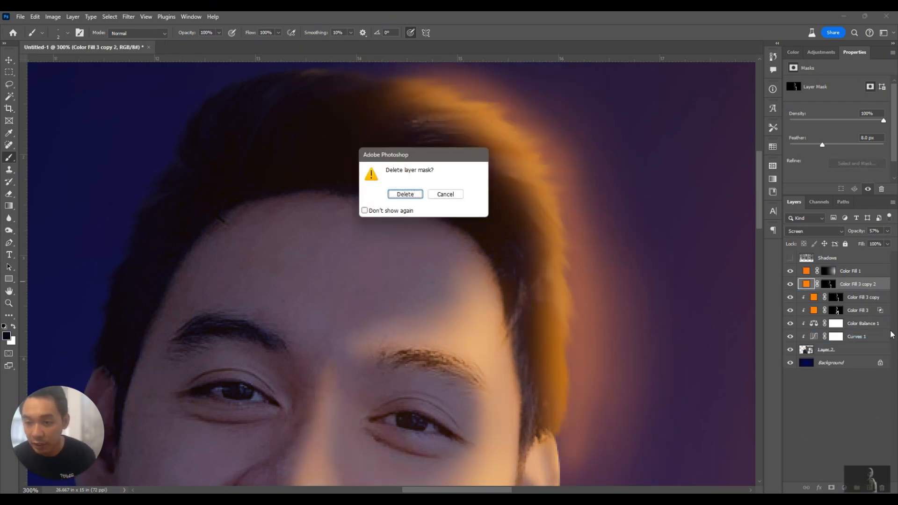
pyautogui.click(454, 196)
pyautogui.click(832, 285)
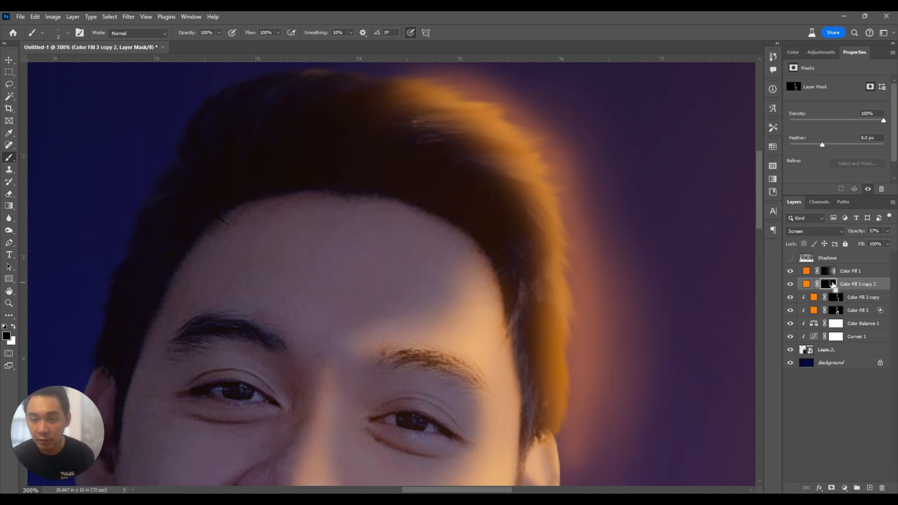
pyautogui.hotkey('ctrl', 'BackSpace')
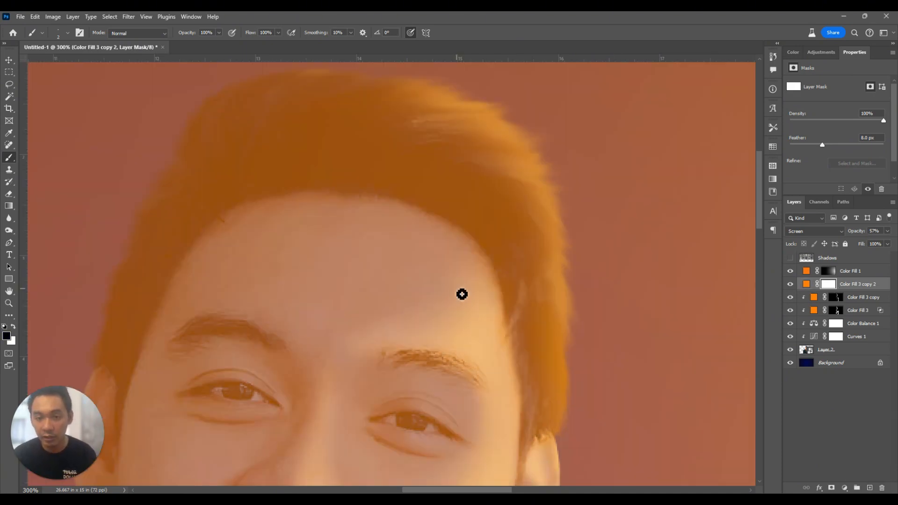
pyautogui.hotkey('alt', 'BackSpace')
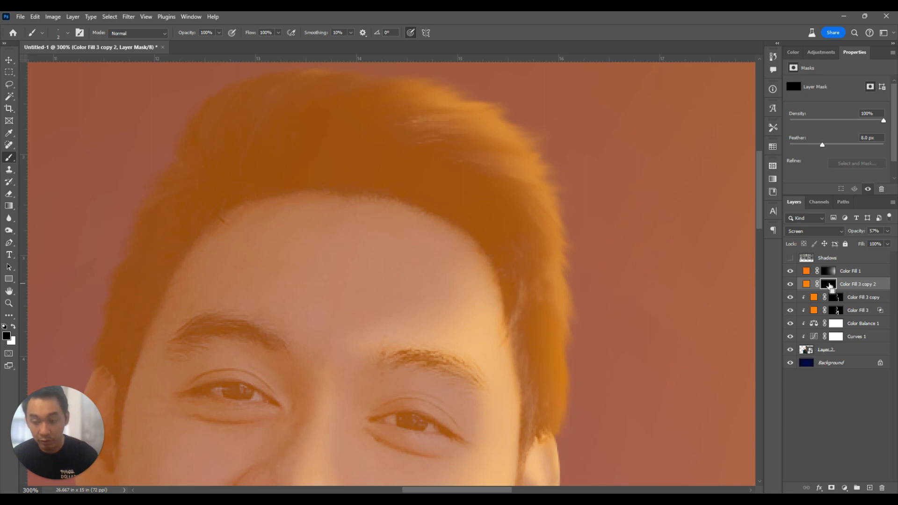
pyautogui.press('x')
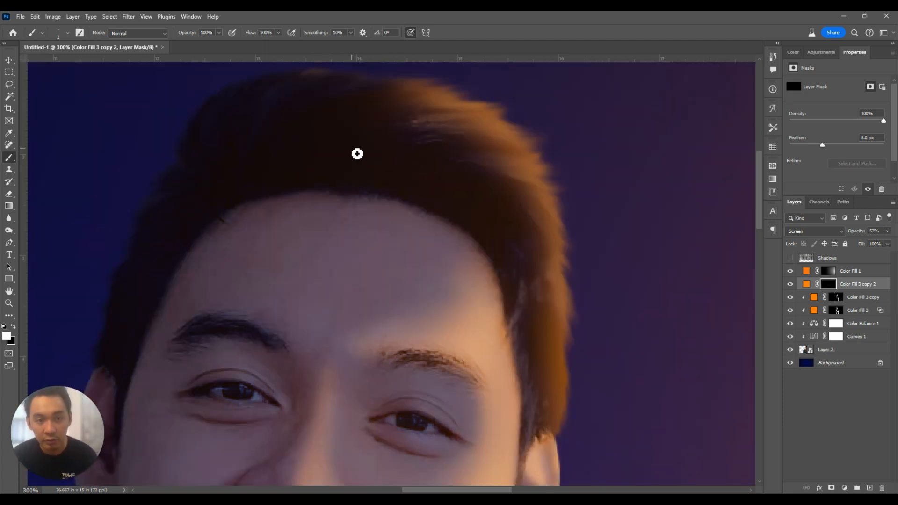
# Test thin white strokes on the hair, undo them, and set the mask's Feather to 0.6 px.
pyautogui.moveTo(797, 146); pyautogui.dragTo(790, 146)
pyautogui.moveTo(391, 145); pyautogui.dragTo(524, 151)
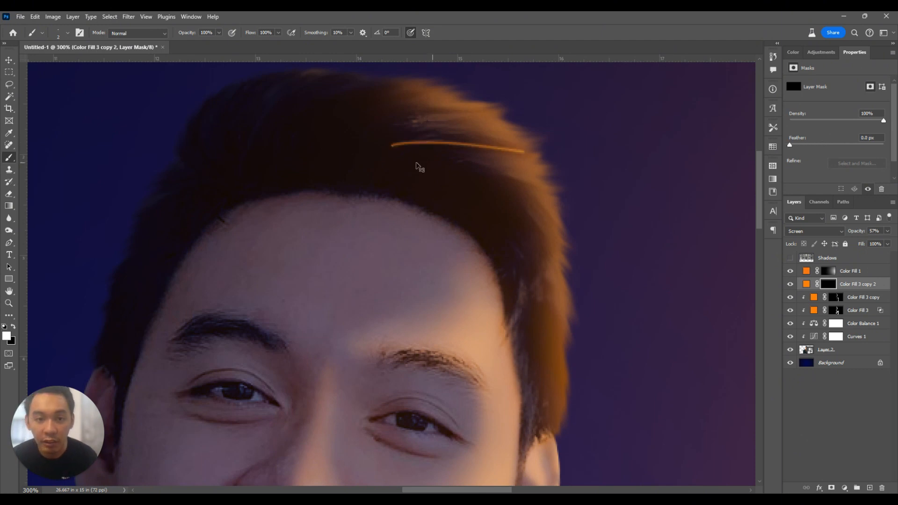
pyautogui.hotkey('ctrl', 'z')
pyautogui.moveTo(790, 145); pyautogui.dragTo(793, 146)
pyautogui.moveTo(367, 138); pyautogui.dragTo(463, 127)
pyautogui.moveTo(377, 149); pyautogui.dragTo(471, 135)
pyautogui.hotkey('ctrl', 'z')
pyautogui.hotkey('ctrl', 'z')
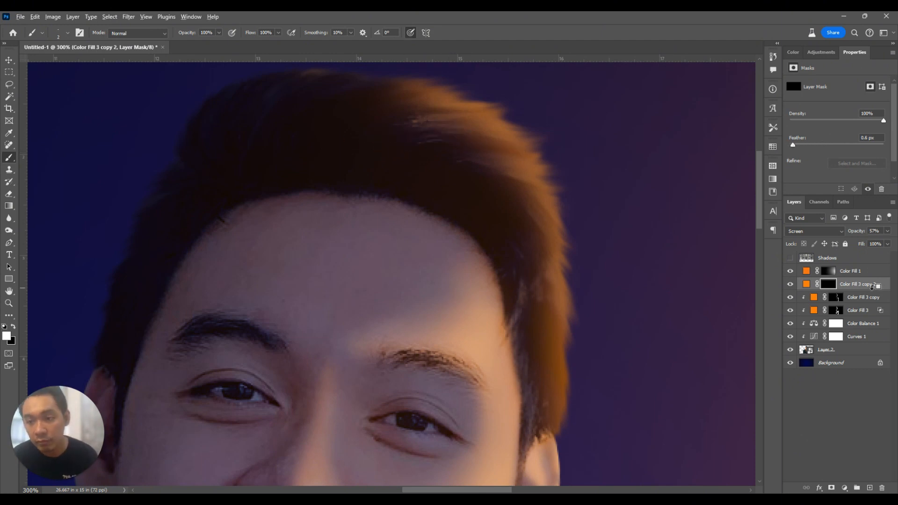
# Clip Color Fill 3 copy 2 to the portrait and set its opacity to 36%.
pyautogui.keyDown('alt'); pyautogui.click(873, 289); pyautogui.keyUp('alt')
pyautogui.moveTo(859, 231); pyautogui.dragTo(849, 232)
pyautogui.moveTo(348, 141); pyautogui.dragTo(488, 150)
pyautogui.hotkey('ctrl', 'z')
# Reduce the brush to 1 px and paint fine white strands on the mask along the light-facing crown and side hair.
pyautogui.press('[')
pyautogui.moveTo(338, 127)
pyautogui.mouseDown()
pyautogui.moveTo(402, 112)
pyautogui.moveTo(483, 125)
pyautogui.mouseUp()
pyautogui.moveTo(408, 135); pyautogui.dragTo(508, 158)
pyautogui.moveTo(453, 148); pyautogui.dragTo(530, 186)
pyautogui.moveTo(516, 228)
pyautogui.mouseDown()
pyautogui.moveTo(550, 272)
pyautogui.moveTo(560, 341)
pyautogui.mouseUp()
pyautogui.moveTo(550, 351); pyautogui.dragTo(559, 393)
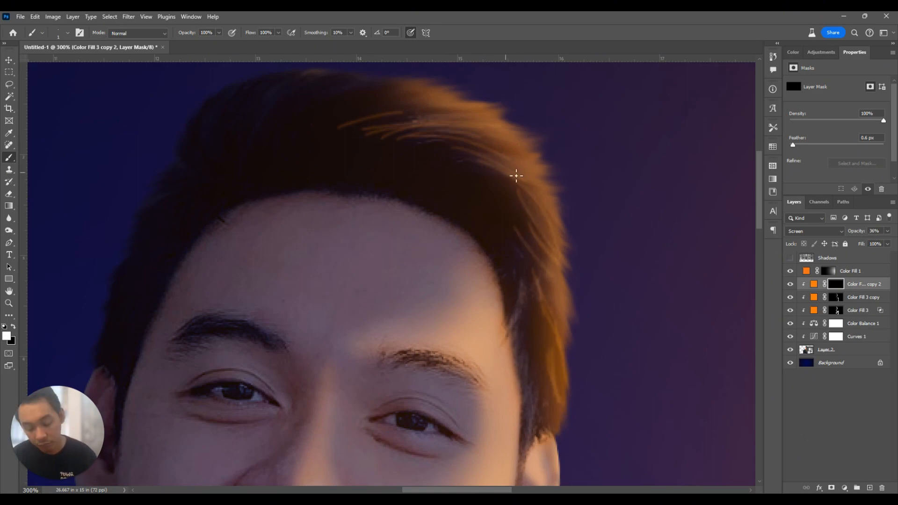
pyautogui.scroll(3, 471, 135)
pyautogui.moveTo(470, 135); pyautogui.dragTo(489, 235)
pyautogui.scroll(-2, 387, 201)
pyautogui.moveTo(255, 180); pyautogui.dragTo(368, 160)
pyautogui.moveTo(337, 180); pyautogui.dragTo(429, 169)
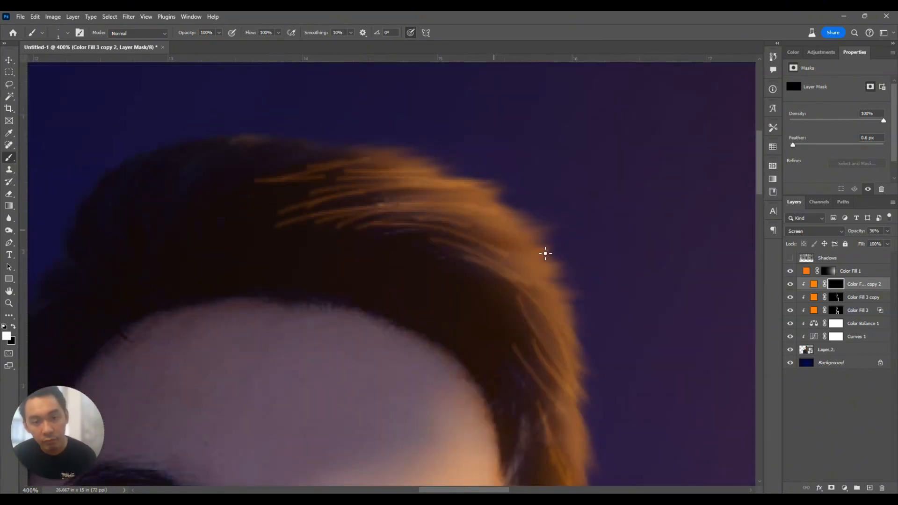
# Paint more thin white strands on the mask across the hair between the crown and the forehead hairline.
pyautogui.moveTo(424, 218); pyautogui.dragTo(543, 274)
pyautogui.moveTo(256, 243); pyautogui.dragTo(447, 234)
pyautogui.moveTo(279, 219); pyautogui.dragTo(404, 198)
pyautogui.moveTo(306, 252); pyautogui.dragTo(446, 242)
pyautogui.moveTo(341, 282); pyautogui.dragTo(513, 266)
pyautogui.moveTo(384, 301); pyautogui.dragTo(535, 290)
pyautogui.moveTo(443, 270); pyautogui.dragTo(529, 298)
pyautogui.moveTo(382, 270); pyautogui.dragTo(539, 341)
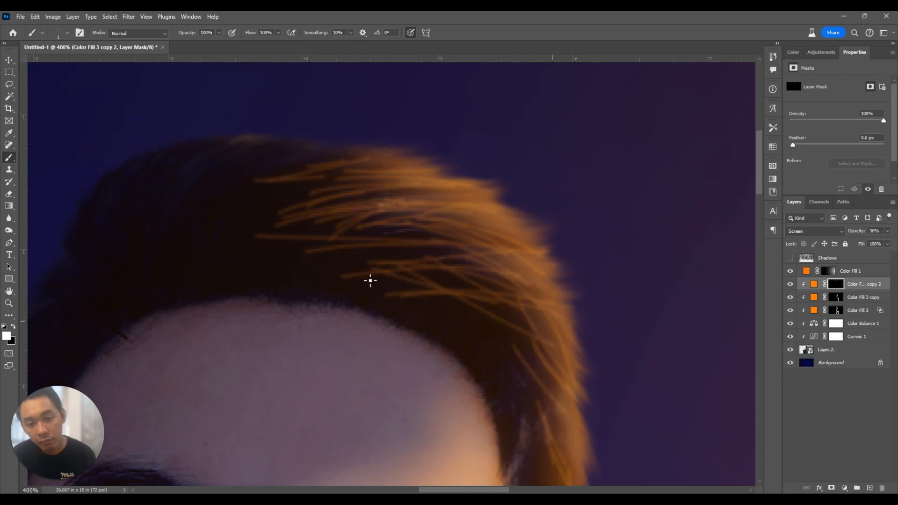
# Paint additional fine strands on the mask from the fringe down the light-facing side of the hair towards the ear.
pyautogui.moveTo(341, 245); pyautogui.dragTo(395, 241)
pyautogui.moveTo(491, 296); pyautogui.dragTo(534, 333)
pyautogui.moveTo(423, 277); pyautogui.dragTo(517, 318)
pyautogui.moveTo(521, 338); pyautogui.dragTo(569, 400)
pyautogui.moveTo(544, 434)
pyautogui.mouseDown()
pyautogui.moveTo(551, 416)
pyautogui.moveTo(510, 184)
pyautogui.mouseUp()
pyautogui.moveTo(500, 204)
pyautogui.mouseDown()
pyautogui.moveTo(551, 341)
pyautogui.moveTo(542, 374)
pyautogui.mouseUp()
pyautogui.moveTo(506, 242); pyautogui.dragTo(537, 376)
pyautogui.moveTo(468, 206); pyautogui.dragTo(545, 396)
pyautogui.moveTo(396, 177)
pyautogui.mouseDown()
pyautogui.moveTo(487, 163)
pyautogui.moveTo(471, 167)
pyautogui.mouseUp()
pyautogui.scroll(-2, 533, 220)
pyautogui.moveTo(510, 200); pyautogui.dragTo(478, 172)
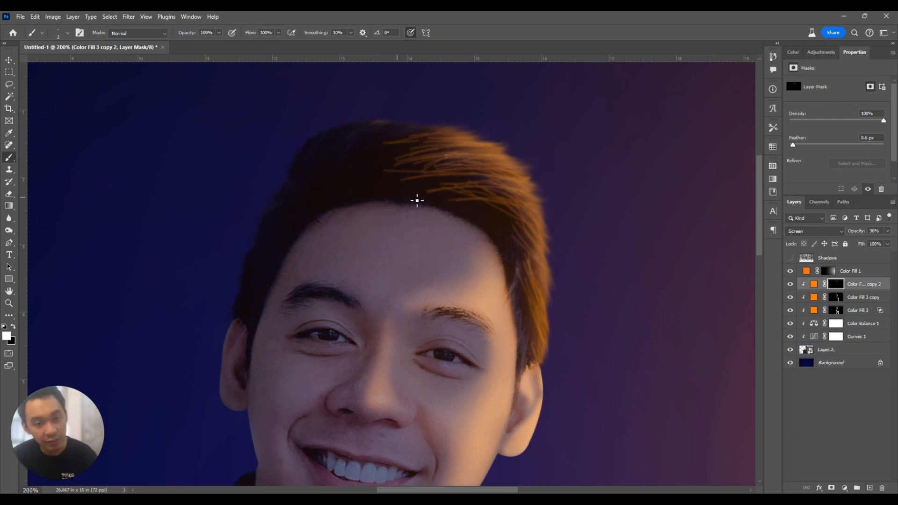
# Paint black on the mask with a 45 px Soft Round brush to fade the inner ends of the hair strands.
pyautogui.press(']')
pyautogui.press(']')
pyautogui.press(']')
pyautogui.press(']')
pyautogui.press(']')
pyautogui.press(']')
pyautogui.press(']')
pyautogui.press(']')
pyautogui.press(']')
pyautogui.press(']')
pyautogui.press(']')
pyautogui.press(']')
pyautogui.press(']')
pyautogui.press(']')
pyautogui.press(']')
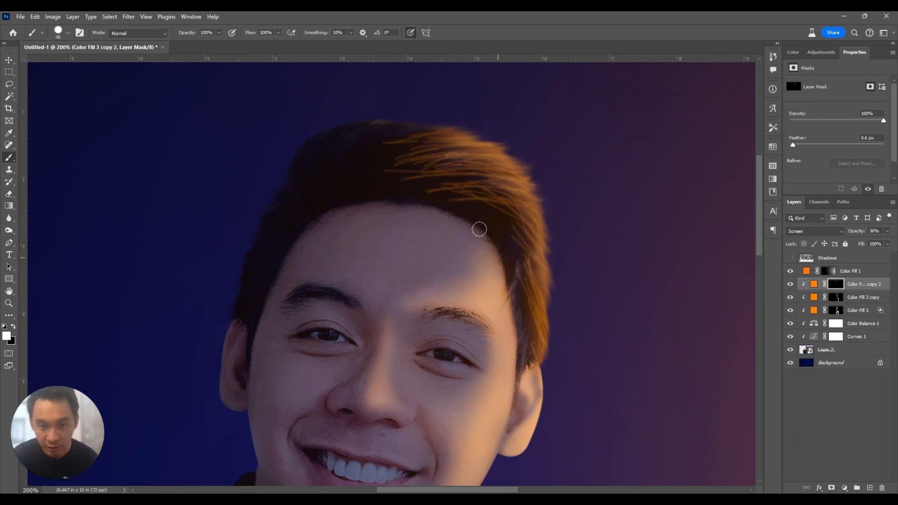
pyautogui.moveTo(478, 229); pyautogui.dragTo(402, 172)
pyautogui.hotkey('ctrl', 'z')
pyautogui.press('x')
pyautogui.rightClick(409, 219)
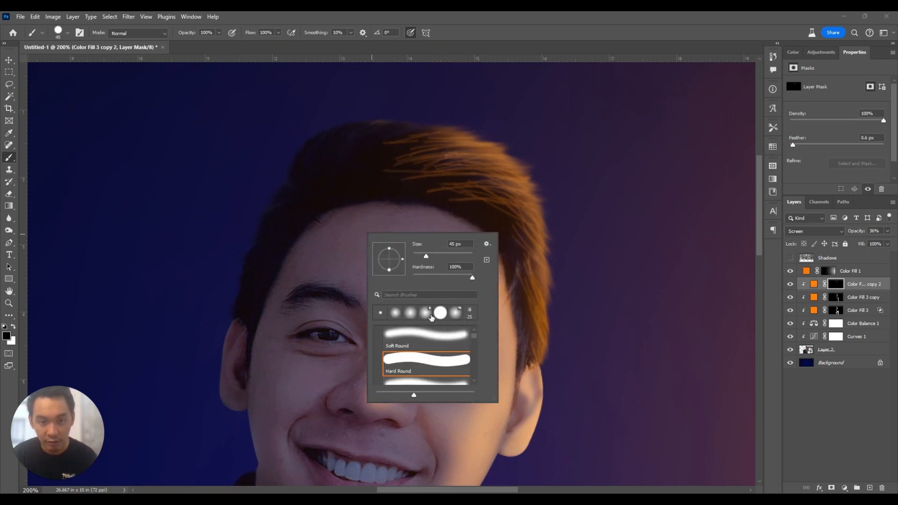
pyautogui.click(438, 333)
pyautogui.press('Return')
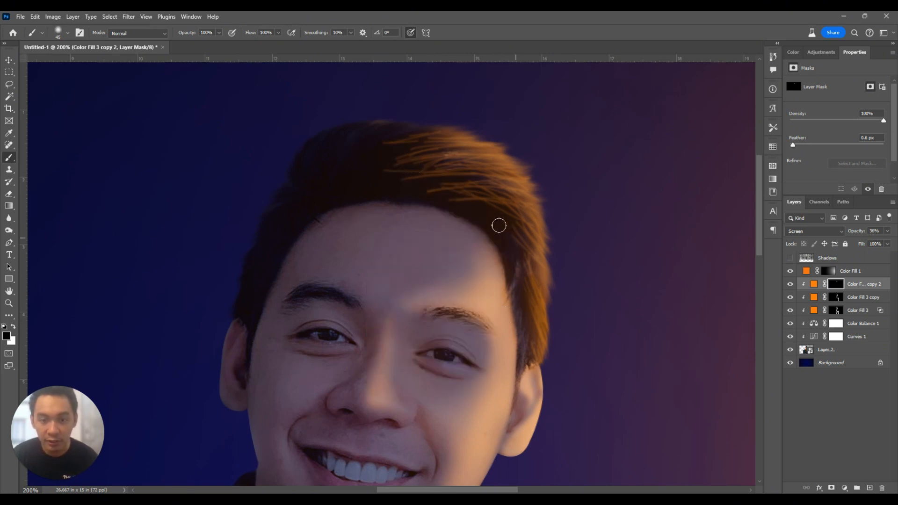
pyautogui.moveTo(456, 184)
pyautogui.mouseDown()
pyautogui.moveTo(394, 155)
pyautogui.moveTo(475, 191)
pyautogui.moveTo(385, 155)
pyautogui.moveTo(455, 182)
pyautogui.moveTo(348, 164)
pyautogui.moveTo(449, 115)
pyautogui.mouseUp()
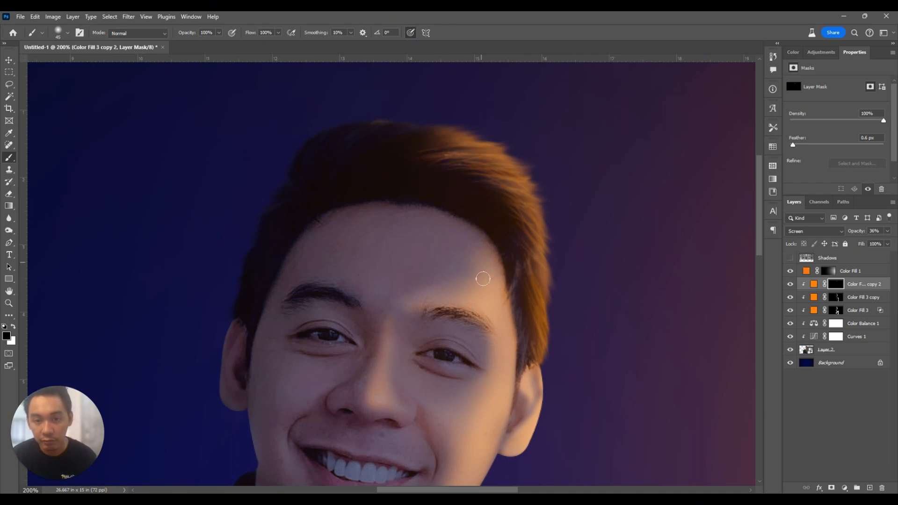
# Lower the opacity of the hair-strand layer, Color Fill 3 copy 2, to 17%.
pyautogui.press('v')
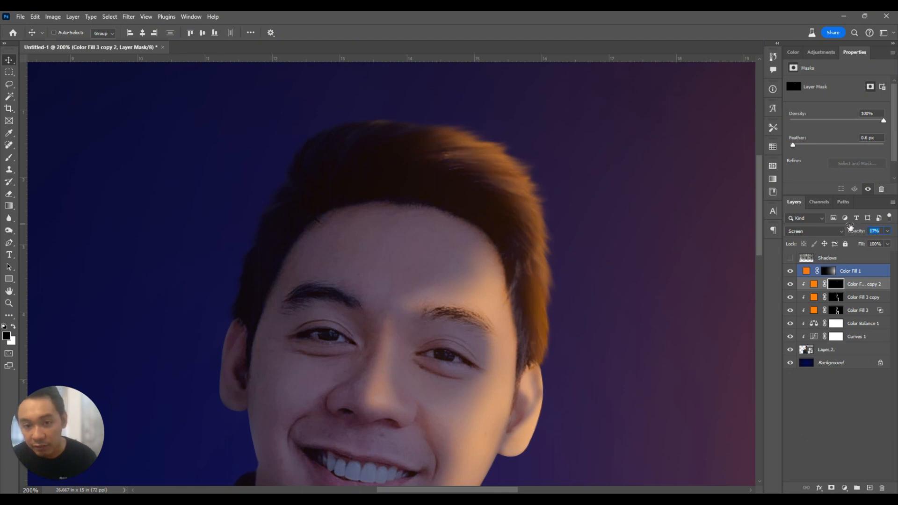
pyautogui.scroll(-3, 596, 210)
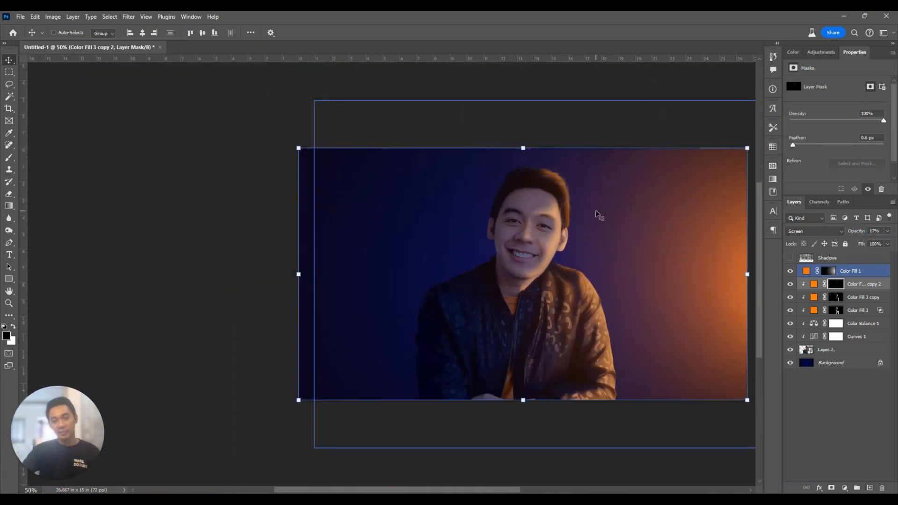
pyautogui.scroll(3, 566, 231)
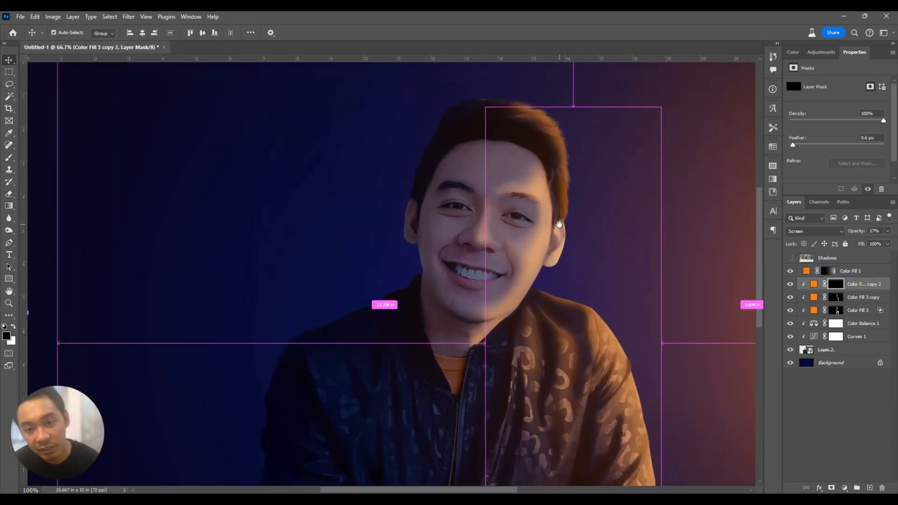
# Raise the opacity of the Color Fill 3 copy layer to 67%.
pyautogui.click(835, 296)
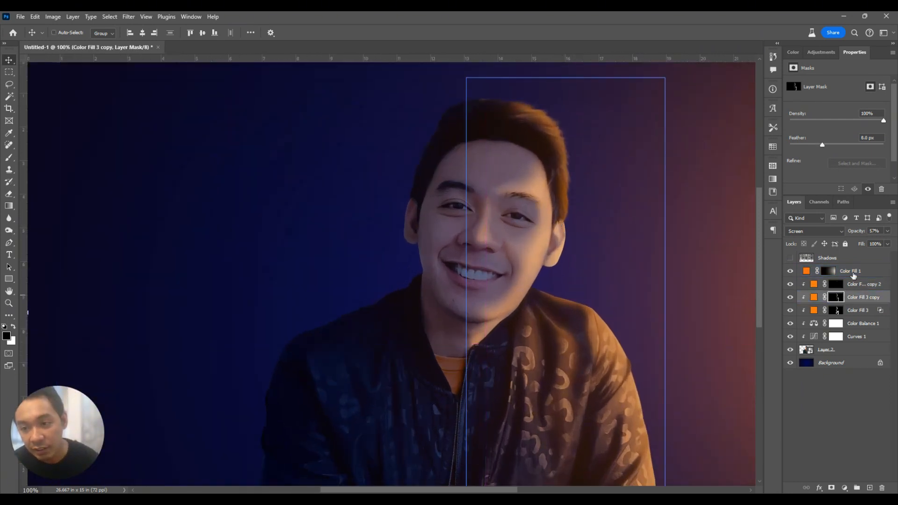
pyautogui.moveTo(860, 235); pyautogui.dragTo(865, 234)
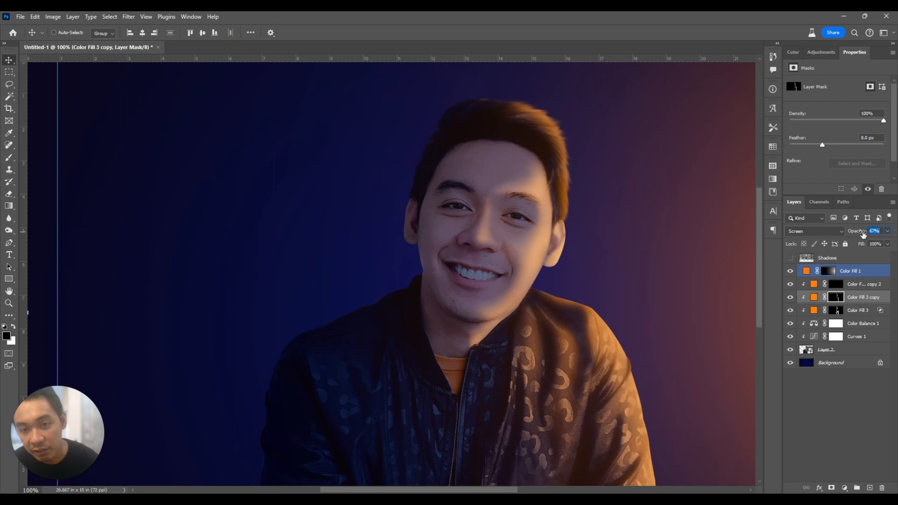
pyautogui.scroll(-3, 548, 248)
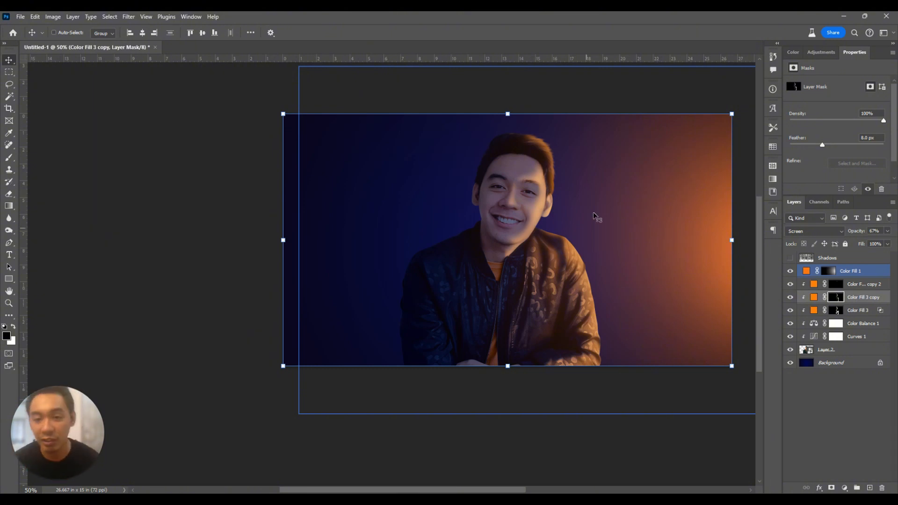
pyautogui.keyDown('ctrl'); pyautogui.click(542, 202); pyautogui.keyUp('ctrl')
pyautogui.keyDown('ctrl'); pyautogui.click(543, 203); pyautogui.keyUp('ctrl')
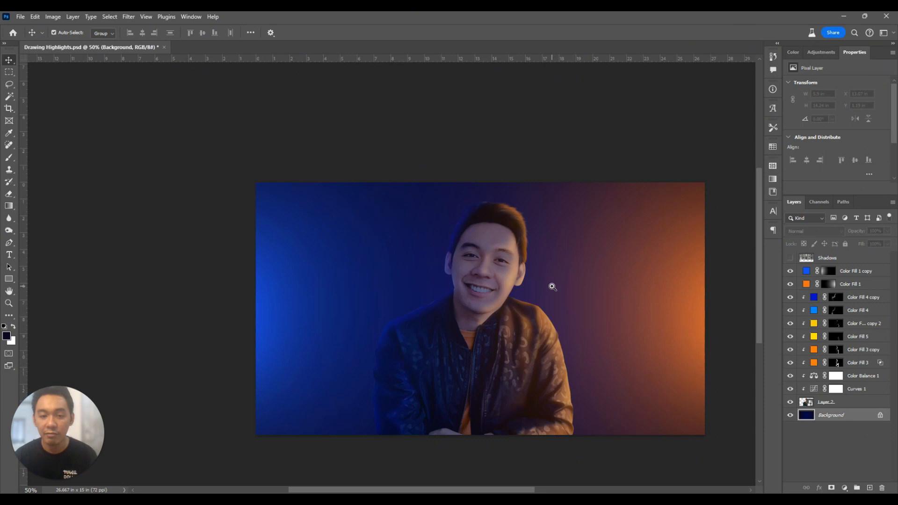
# Add a Brightness/Contrast adjustment layer above Color Fill 4 copy with brightness 11 and contrast 6.
pyautogui.scroll(1, 549, 281)
pyautogui.moveTo(546, 267); pyautogui.dragTo(538, 249)
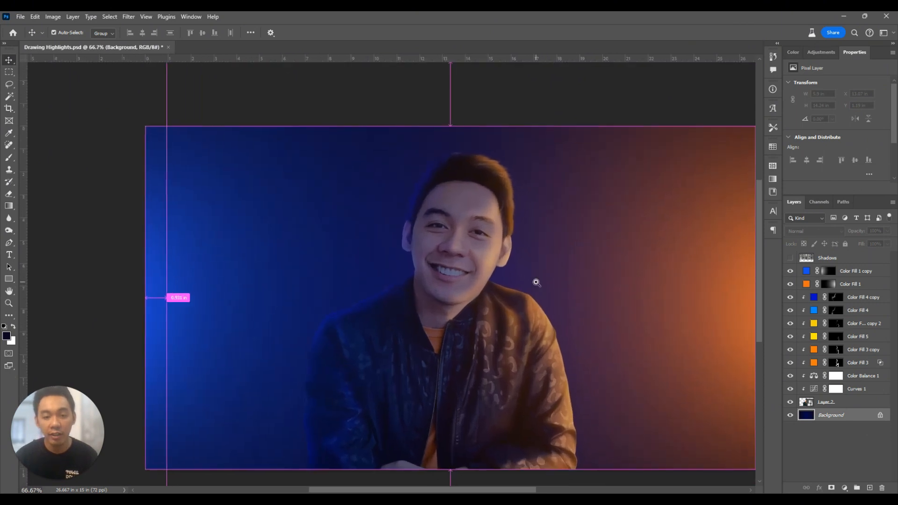
pyautogui.keyDown('ctrl'); pyautogui.click(536, 281); pyautogui.keyUp('ctrl')
pyautogui.moveTo(536, 284); pyautogui.dragTo(549, 226)
pyautogui.keyDown('alt'); pyautogui.click(549, 226); pyautogui.keyUp('alt')
pyautogui.moveTo(382, 288); pyautogui.dragTo(377, 301)
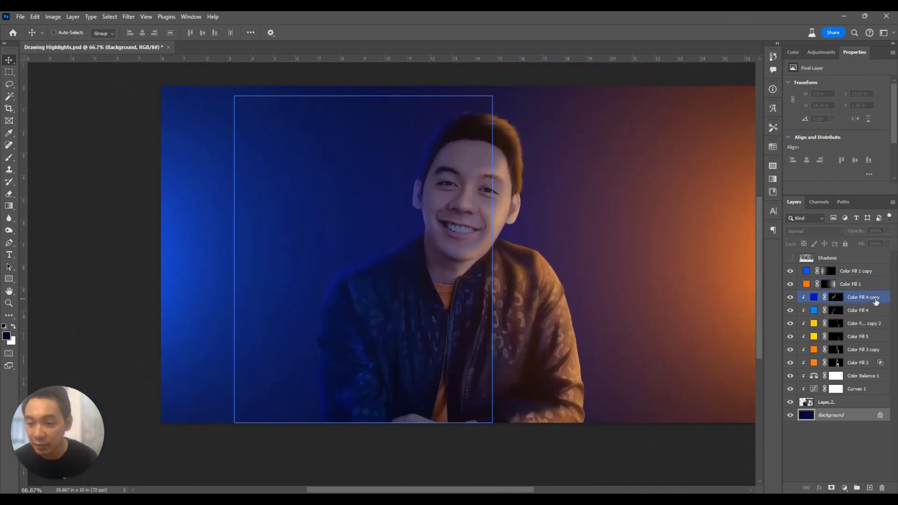
pyautogui.click(873, 300)
pyautogui.click(844, 488)
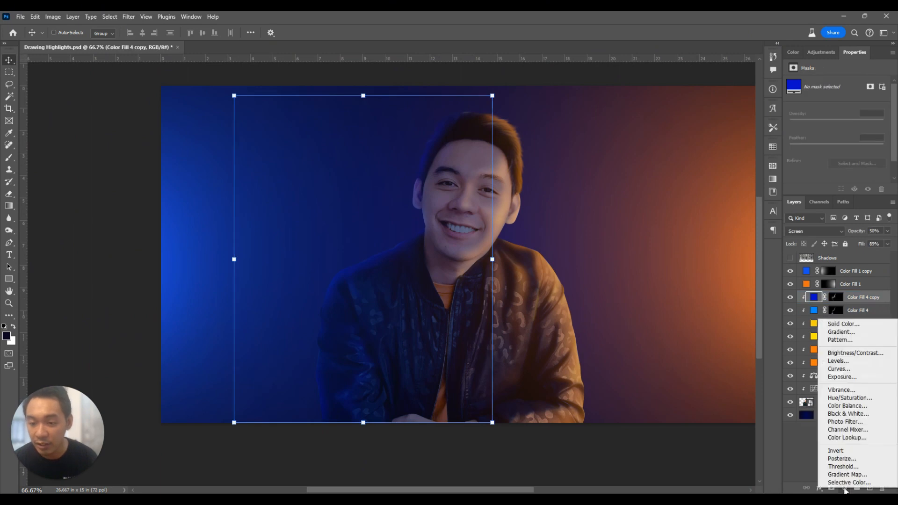
pyautogui.click(856, 353)
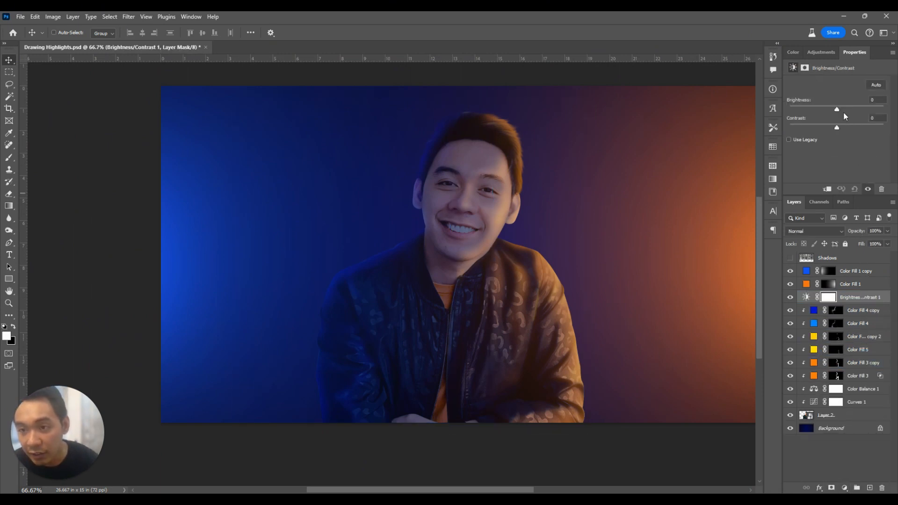
pyautogui.moveTo(837, 108); pyautogui.dragTo(846, 128)
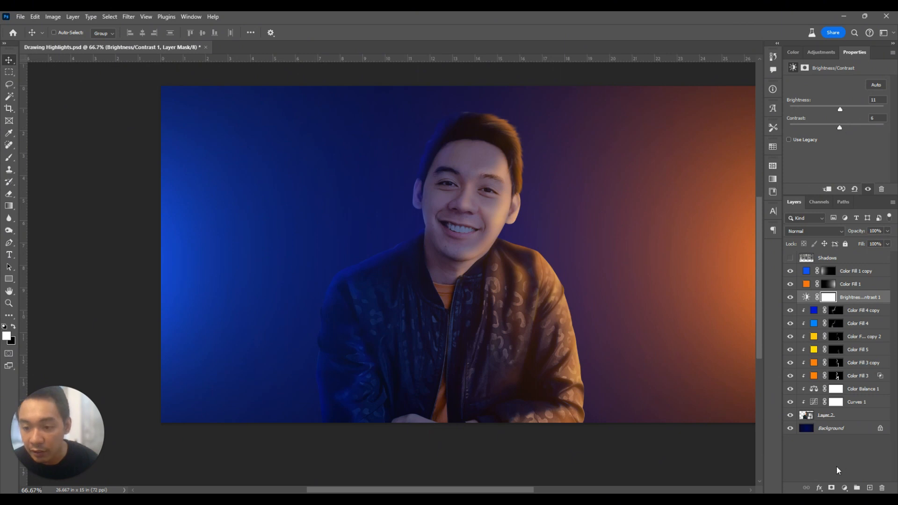
# Add a Curves adjustment layer above Brightness/Contrast 1, lowering the highlights on the RGB curve and slightly raising the darker tones.
pyautogui.click(843, 487)
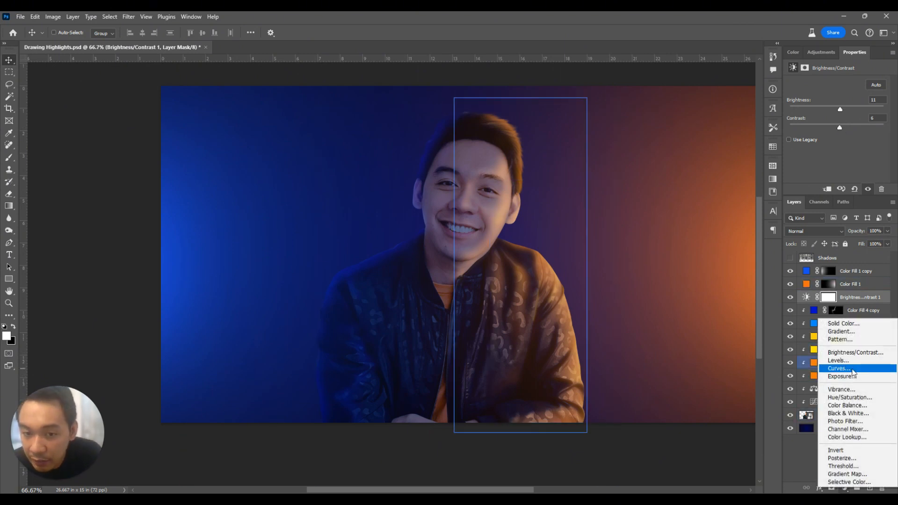
pyautogui.click(837, 368)
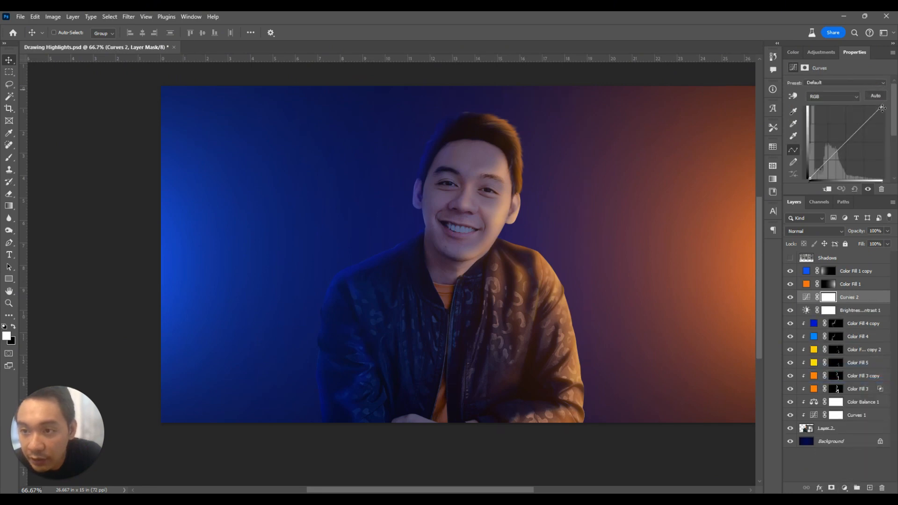
pyautogui.moveTo(881, 108); pyautogui.dragTo(864, 123)
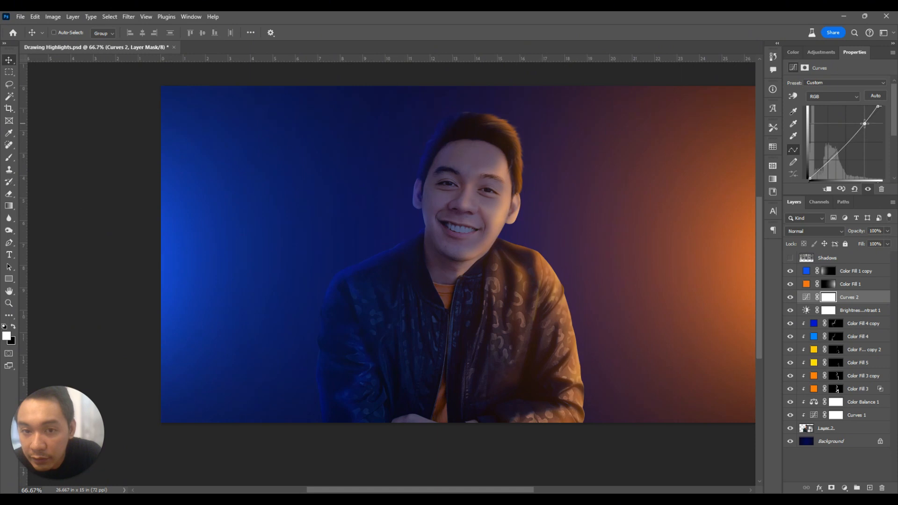
pyautogui.moveTo(833, 161); pyautogui.dragTo(830, 156)
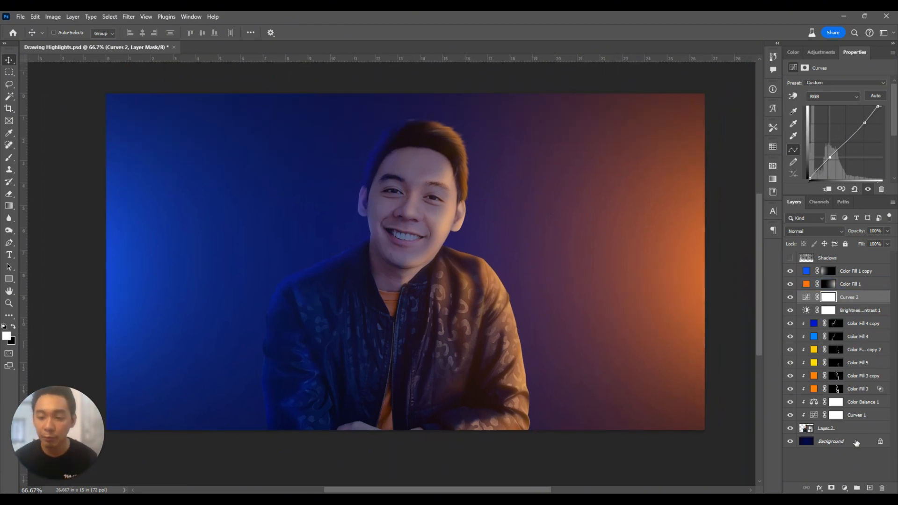
# Place image 2 from the Smoke and Dust Overlays folder directly above the Background layer.
pyautogui.moveTo(398, 500)
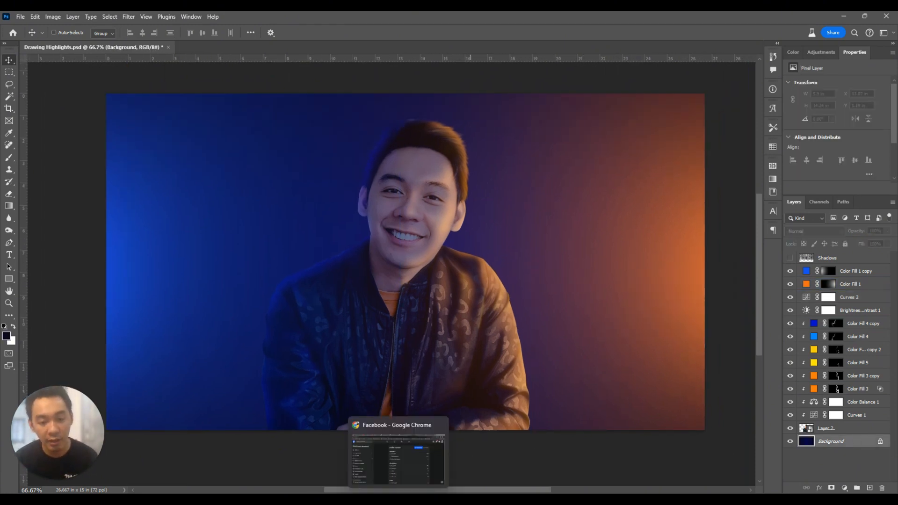
pyautogui.moveTo(501, 499)
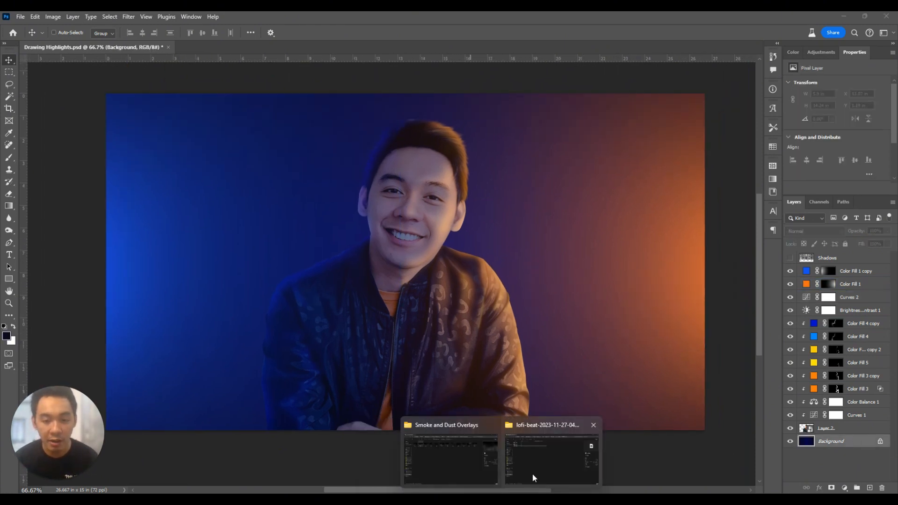
pyautogui.click(443, 467)
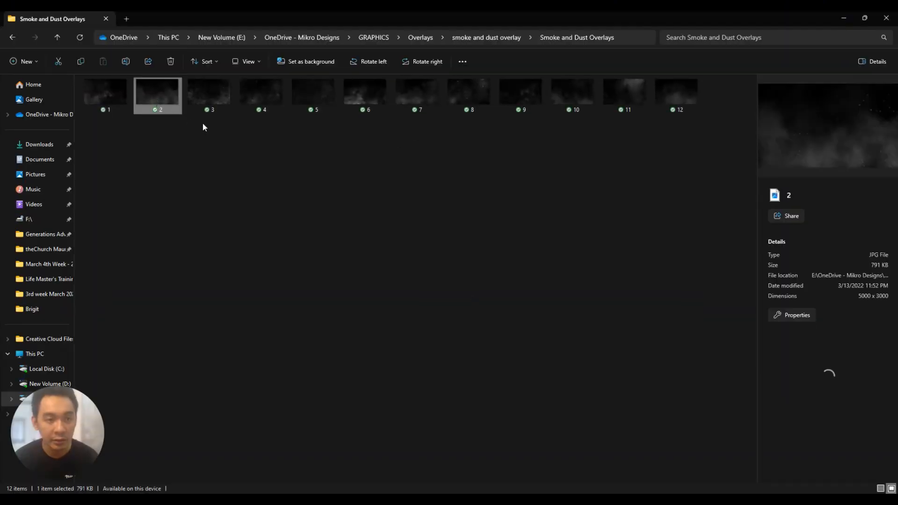
pyautogui.click(422, 499)
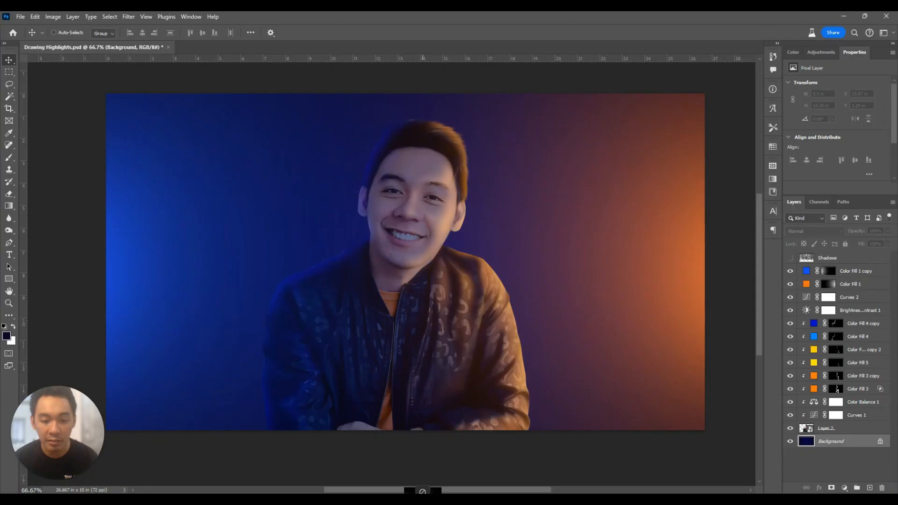
pyautogui.moveTo(422, 491); pyautogui.dragTo(328, 358)
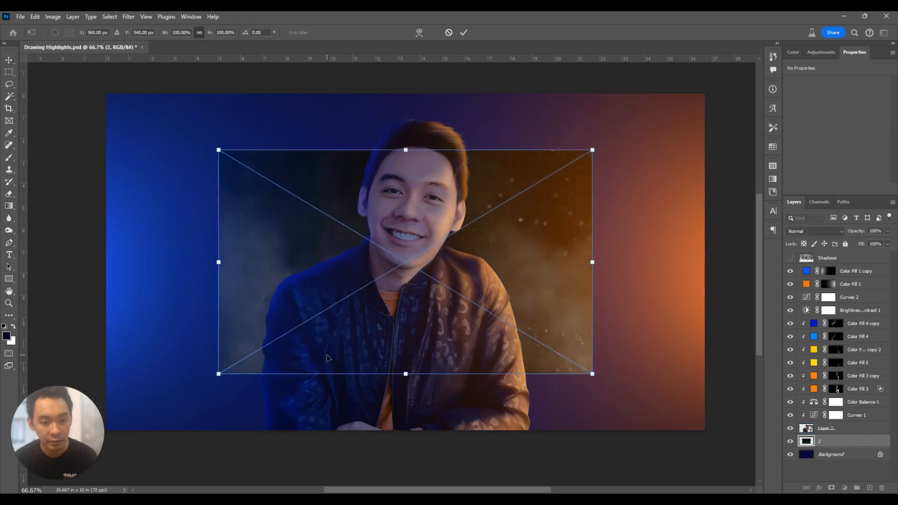
pyautogui.press('Return')
# Rotate the smoke overlay to 84.60° and move it over the blue side of the background.
pyautogui.hotkey('ctrl', '-')
pyautogui.hotkey('ctrl', '-')
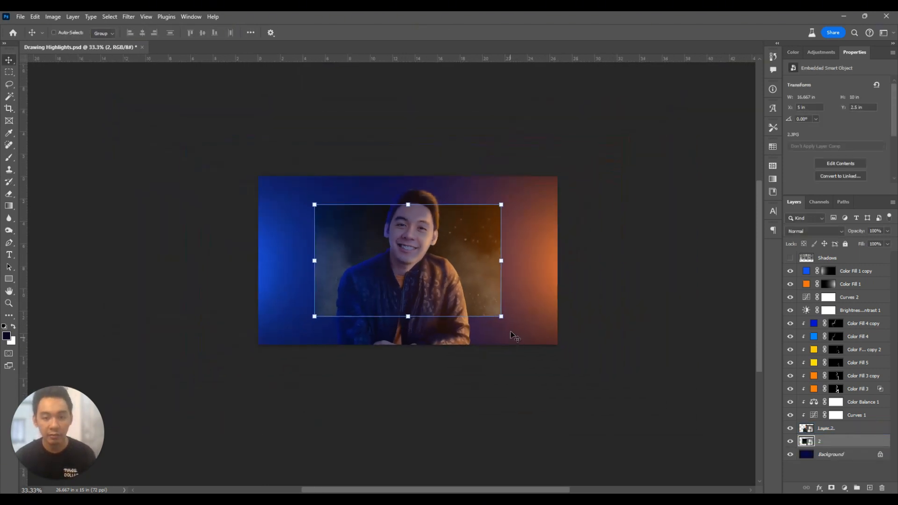
pyautogui.moveTo(511, 325); pyautogui.dragTo(346, 408)
pyautogui.press('Return')
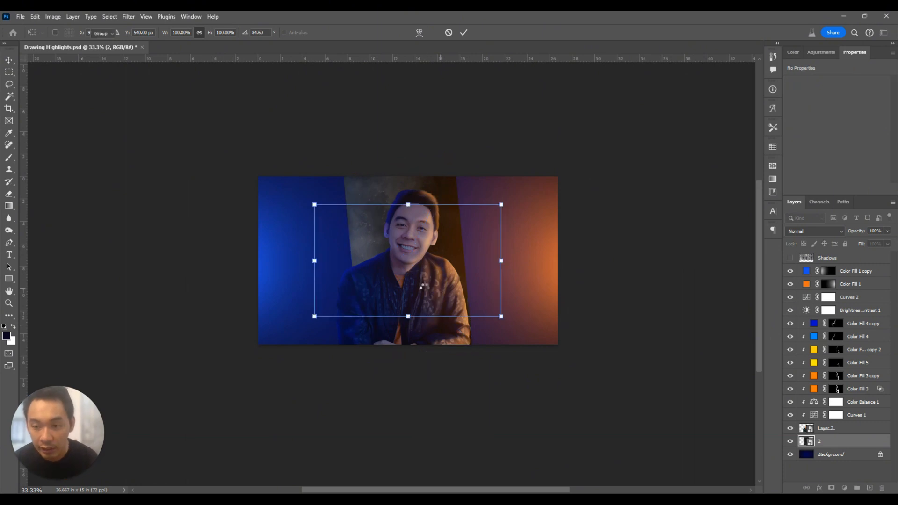
pyautogui.moveTo(423, 287); pyautogui.dragTo(336, 307)
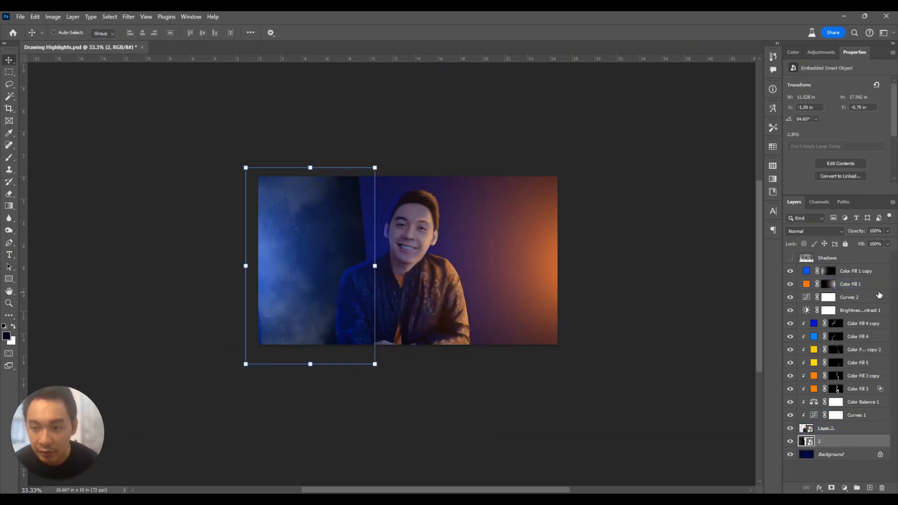
# Set the smoke overlay's blend mode to Screen and shift it further towards the blue outer edge of the canvas.
pyautogui.click(835, 232)
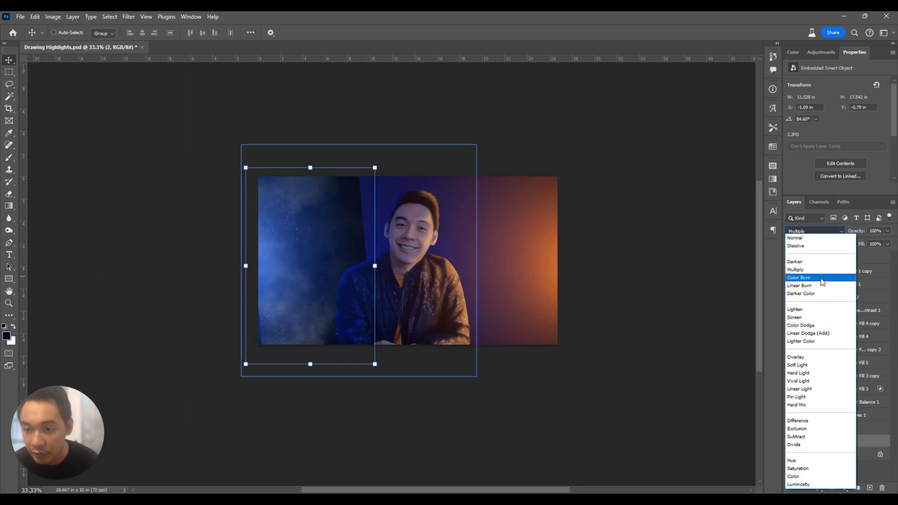
pyautogui.click(812, 317)
pyautogui.moveTo(287, 302); pyautogui.dragTo(230, 298)
# Add a layer mask to the smoke overlay and fade its inner area with an 800 px soft eraser at 20% opacity.
pyautogui.press('e')
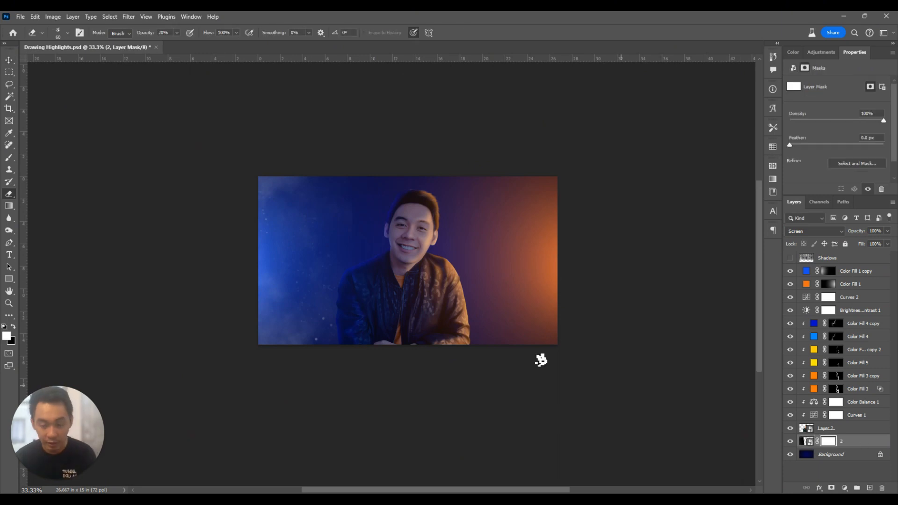
pyautogui.rightClick(437, 275)
pyautogui.scroll(1, 511, 301)
pyautogui.doubleClick(511, 302)
pyautogui.click(342, 293)
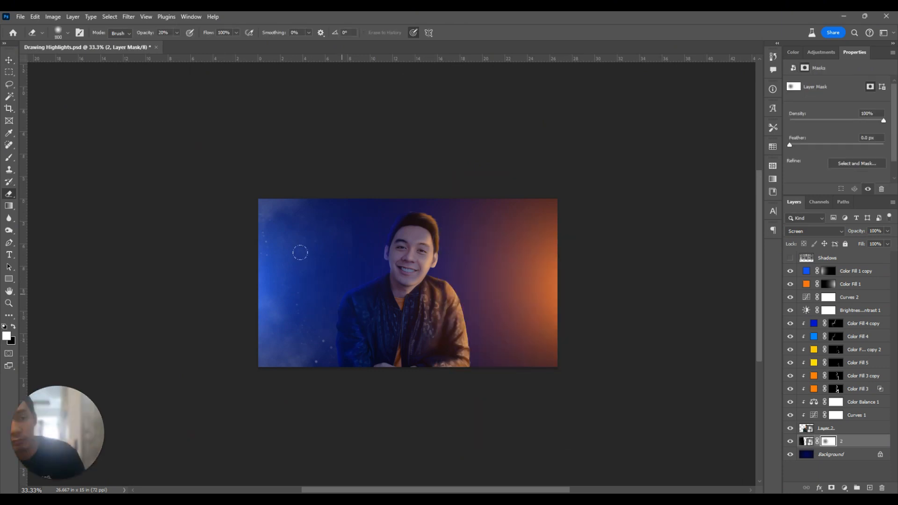
# Paint black on the smoke overlay's mask with a 900 px soft brush at 50% opacity to fade the smoke towards the portrait.
pyautogui.hotkey('ctrl', '+')
pyautogui.press('b')
pyautogui.press('x')
pyautogui.click(334, 212)
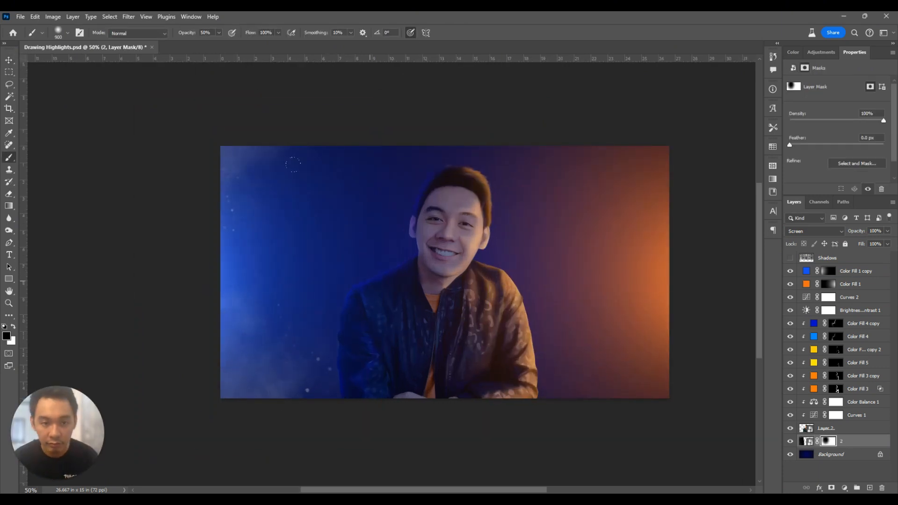
# Duplicate the masked smoke overlay onto the orange side of the background and set the copy's blend mode to Lighten.
pyautogui.press('v')
pyautogui.moveTo(257, 276)
pyautogui.keyDown('alt'); pyautogui.mouseDown()
pyautogui.moveTo(611, 297)
pyautogui.moveTo(451, 251)
pyautogui.moveTo(451, 171)
pyautogui.mouseUp(); pyautogui.keyUp('alt')
pyautogui.moveTo(451, 171); pyautogui.dragTo(470, 166)
pyautogui.click(814, 231)
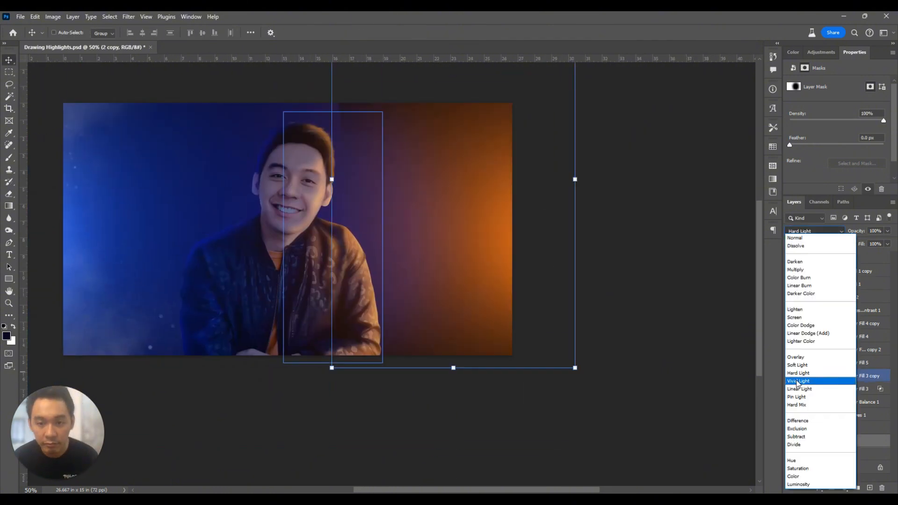
pyautogui.click(794, 309)
pyautogui.moveTo(482, 273); pyautogui.dragTo(463, 281)
# Lower the smoke overlay copy's opacity to 41% and adjust its position over the orange side.
pyautogui.moveTo(861, 231); pyautogui.dragTo(831, 234)
pyautogui.moveTo(509, 282); pyautogui.dragTo(479, 290)
pyautogui.moveTo(327, 276); pyautogui.dragTo(479, 274)
pyautogui.scroll(2, 476, 274)
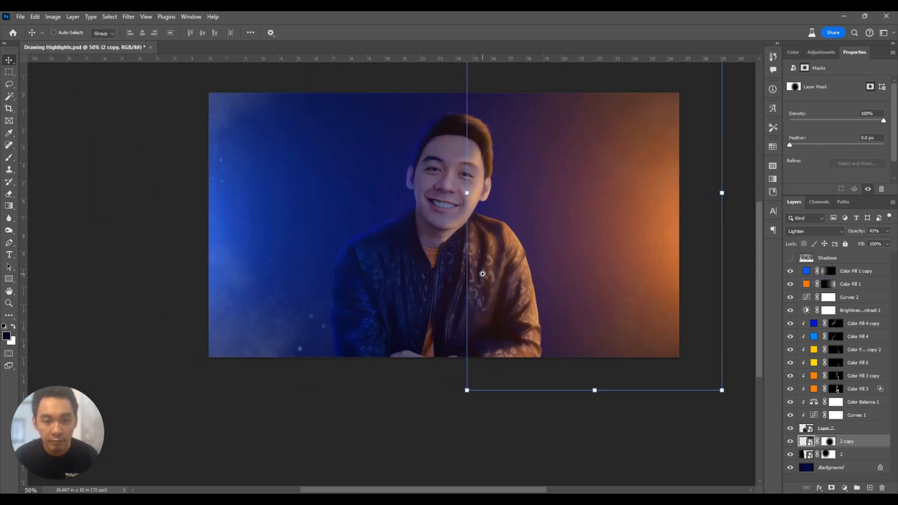